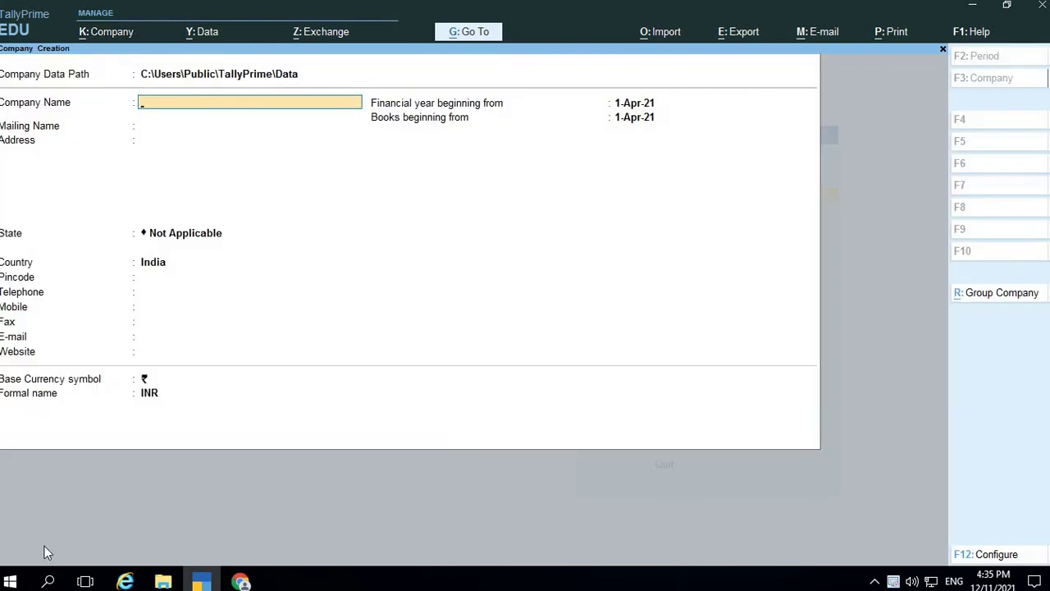
Enter the company name Nikhil Industries, its street address and the mailing name
type("Nikhil Industries")
key("Return")
key("Return")
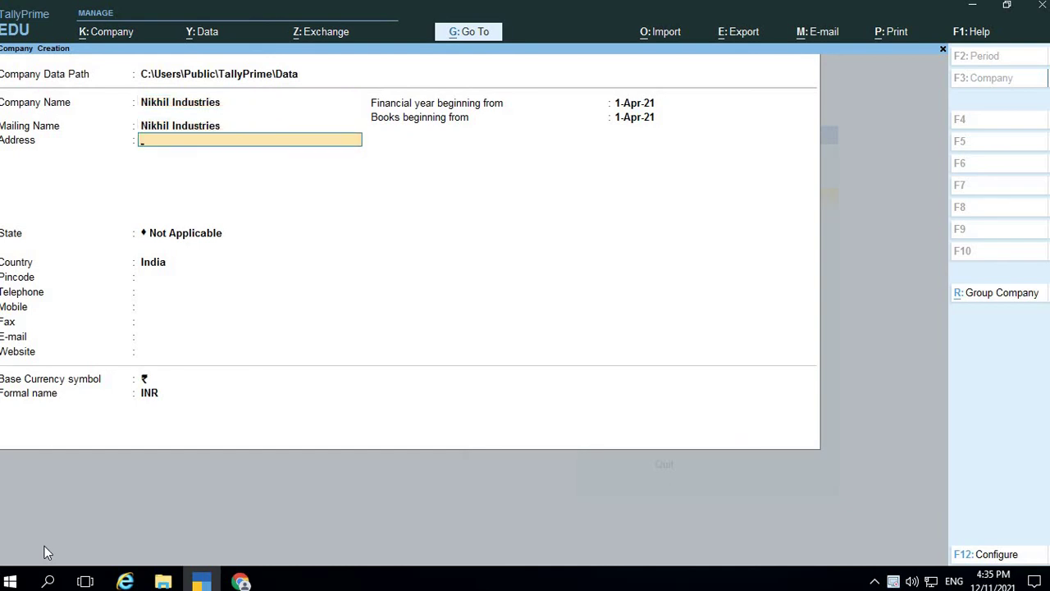
type("Mala")
key("BackSpace")
key("BackSpace")
type("ira Road We")
key("Return")
key("Return")
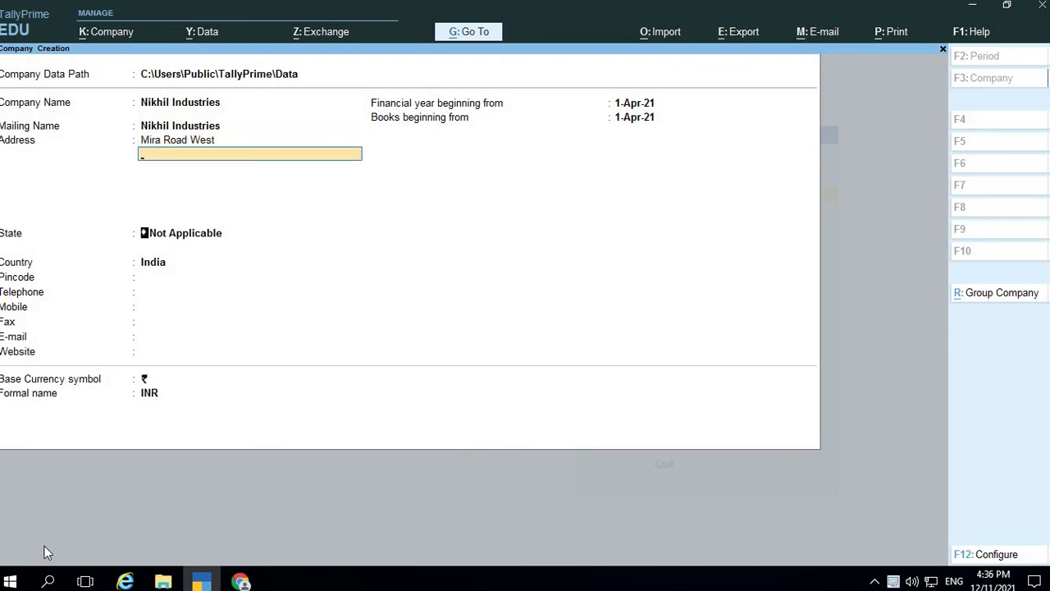
Set the company's state to Maharashtra and fill in its pincode
type("Maha")
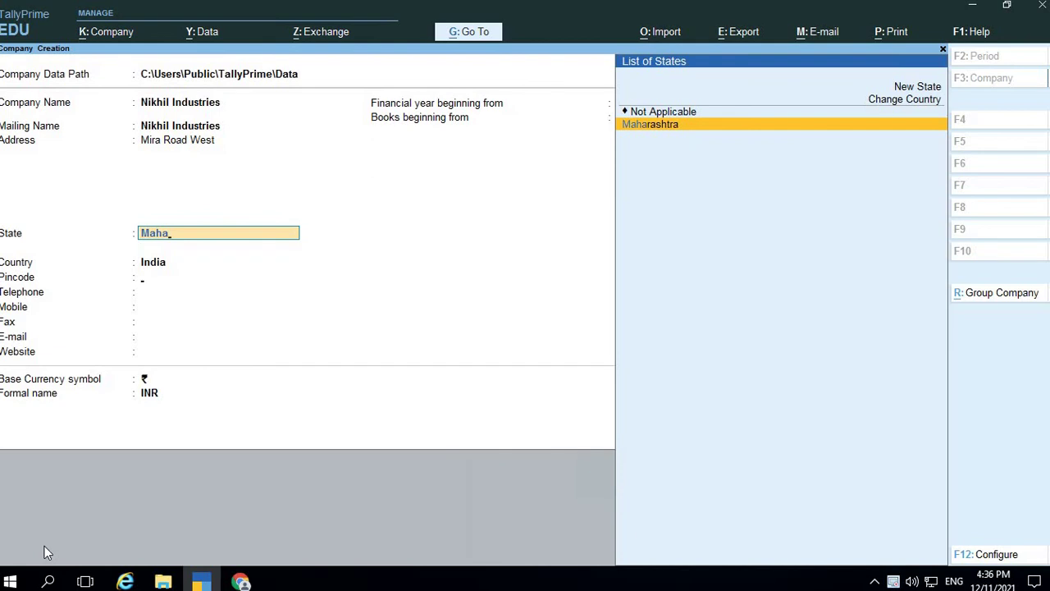
key("Return")
key("Return")
key("BackSpace")
type("400101")
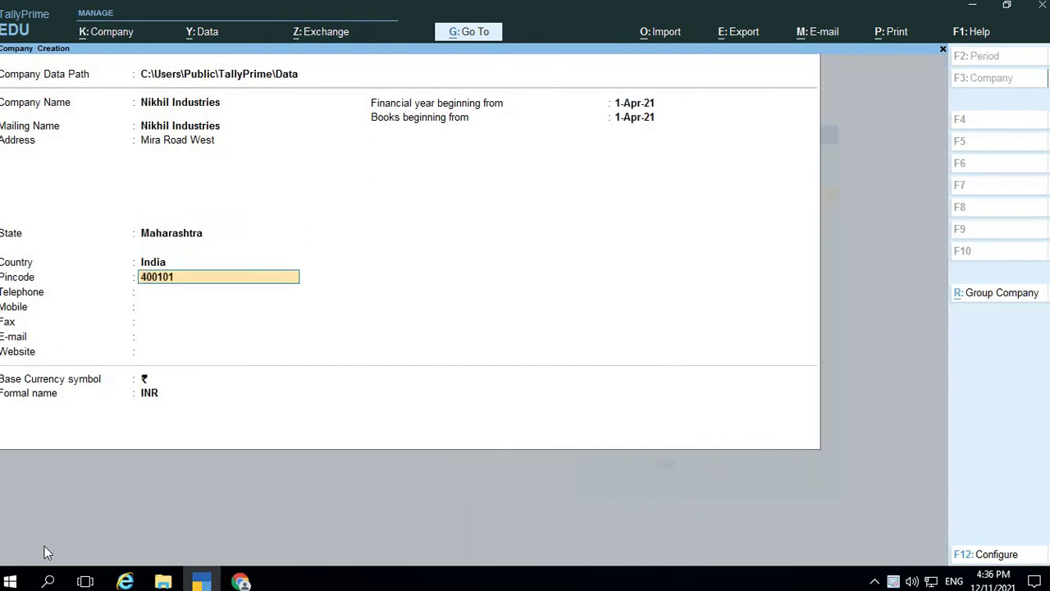
key("Return")
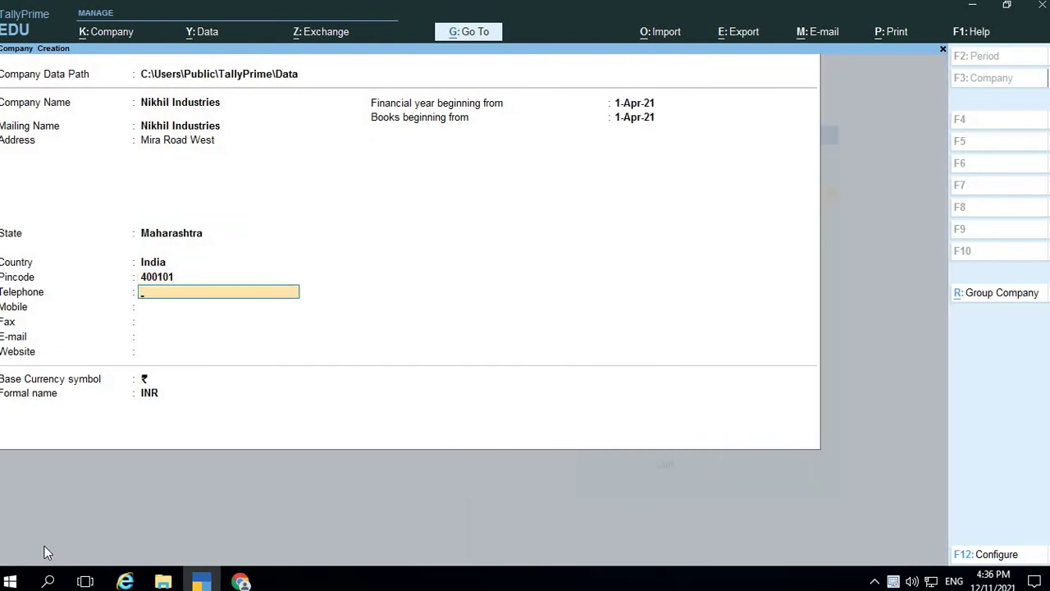
Enter the company's telephone, mobile number and e-mail, leaving fax blank
type("32659874")
key("Return")
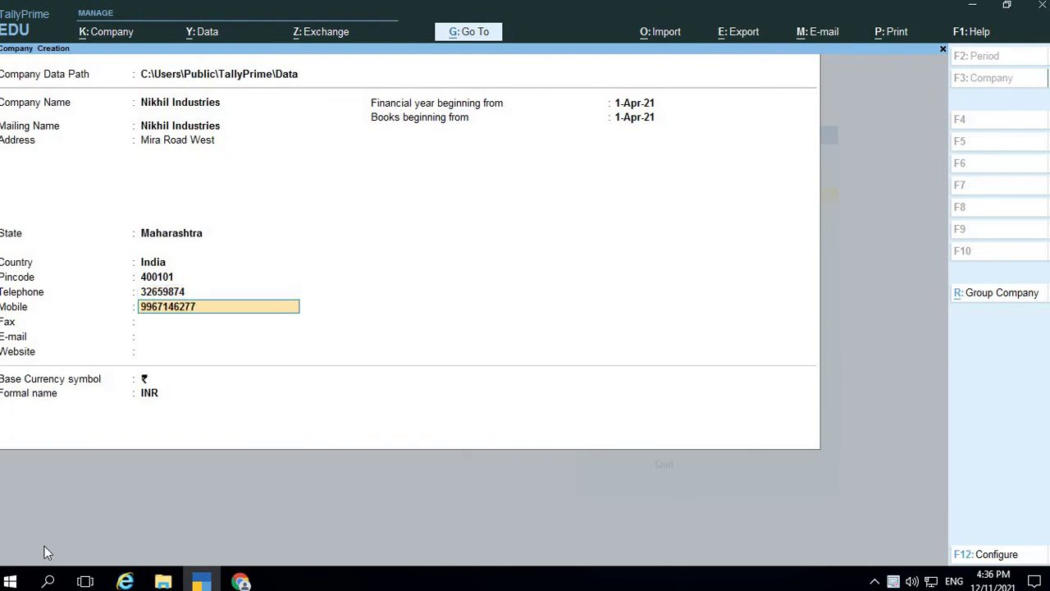
key("Return")
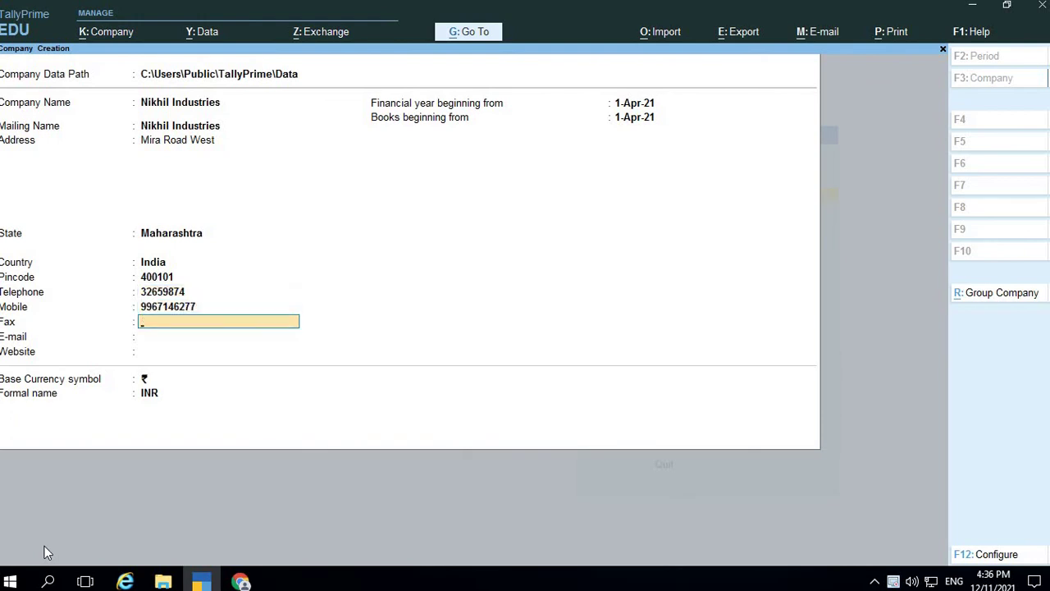
key("Return")
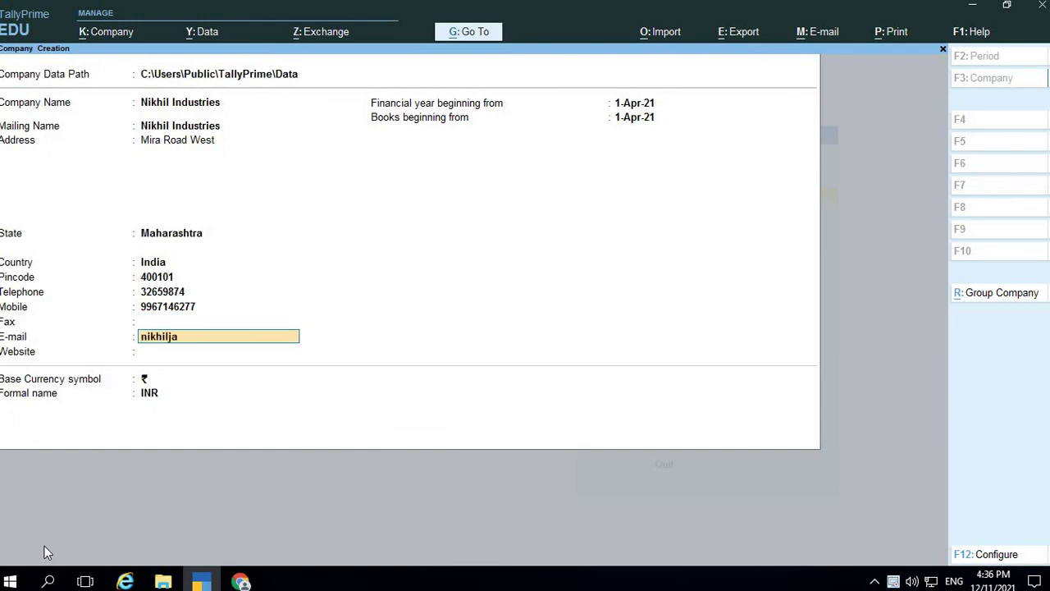
key("Return")
key("Return")
key("Return")
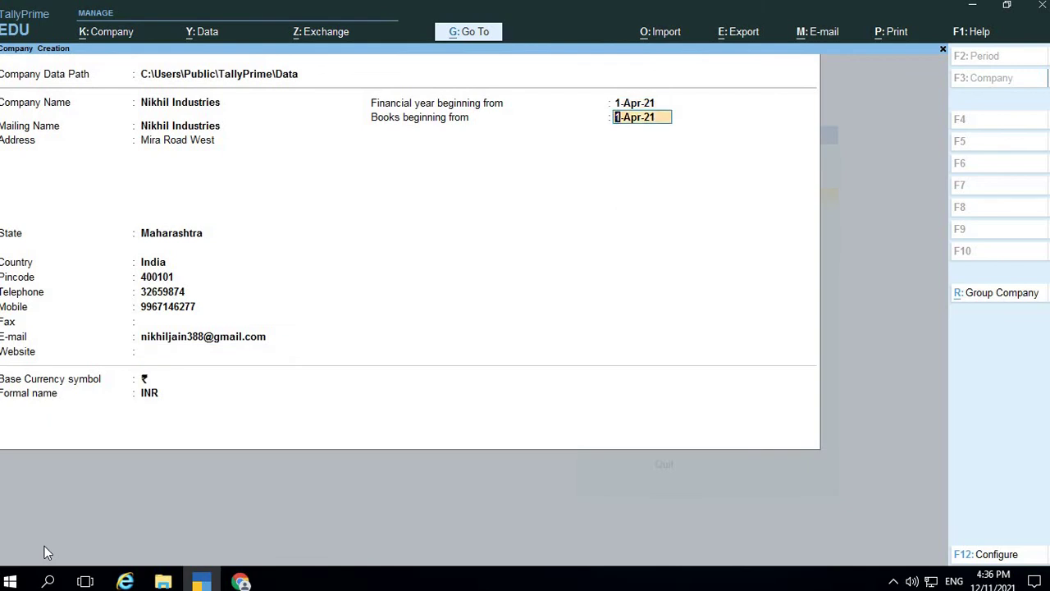
key("Return")
key("Return")
Accept the Nikhil Industries company and set Maintain Cost Centres to No
key("Return")
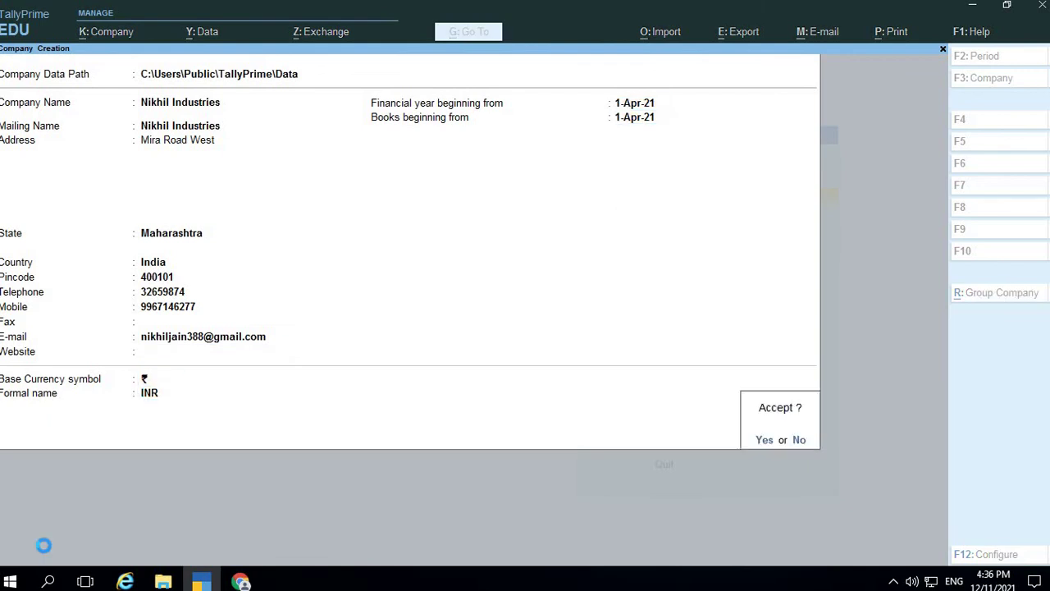
key("Return")
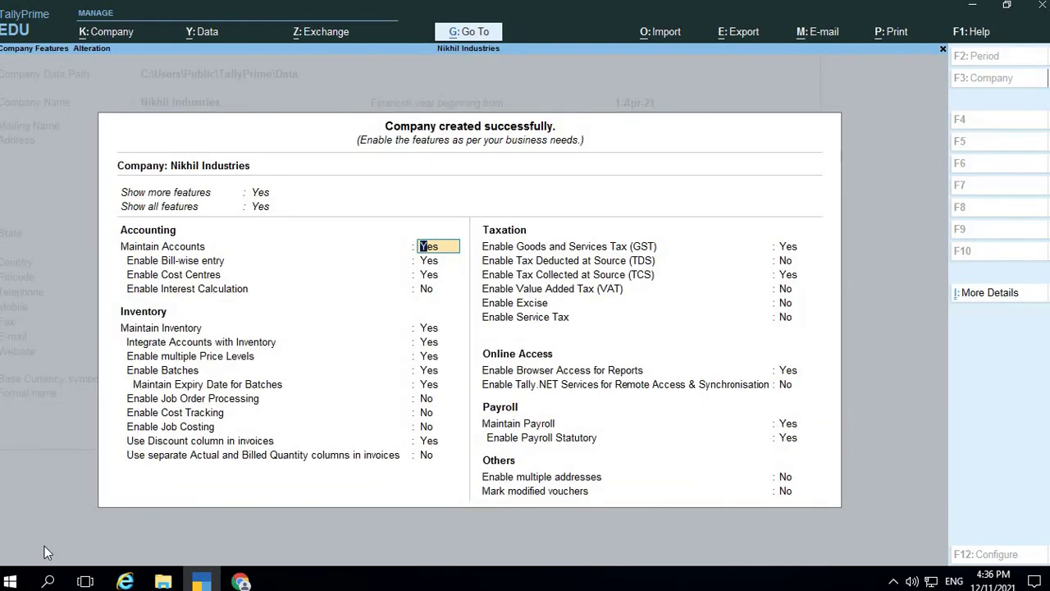
key("Return")
key("Return")
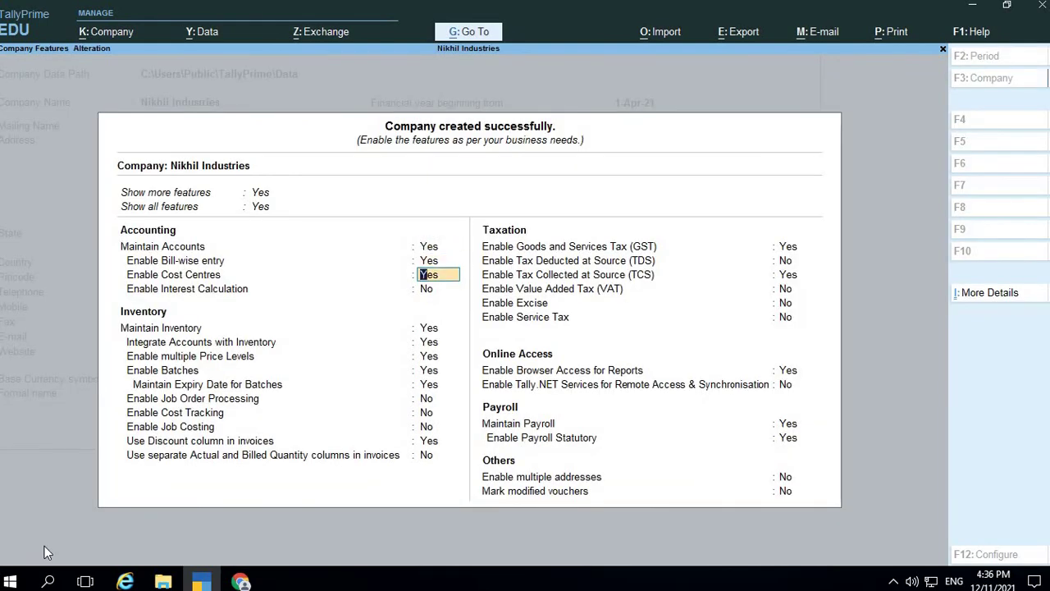
type("no")
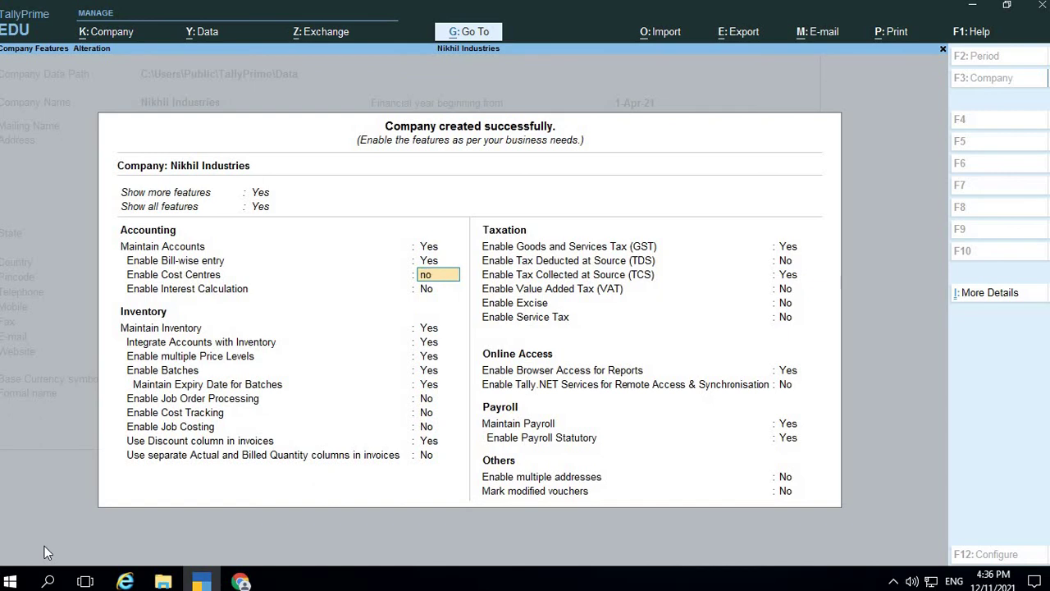
key("Return")
key("Return")
key("Return")
key("Return")
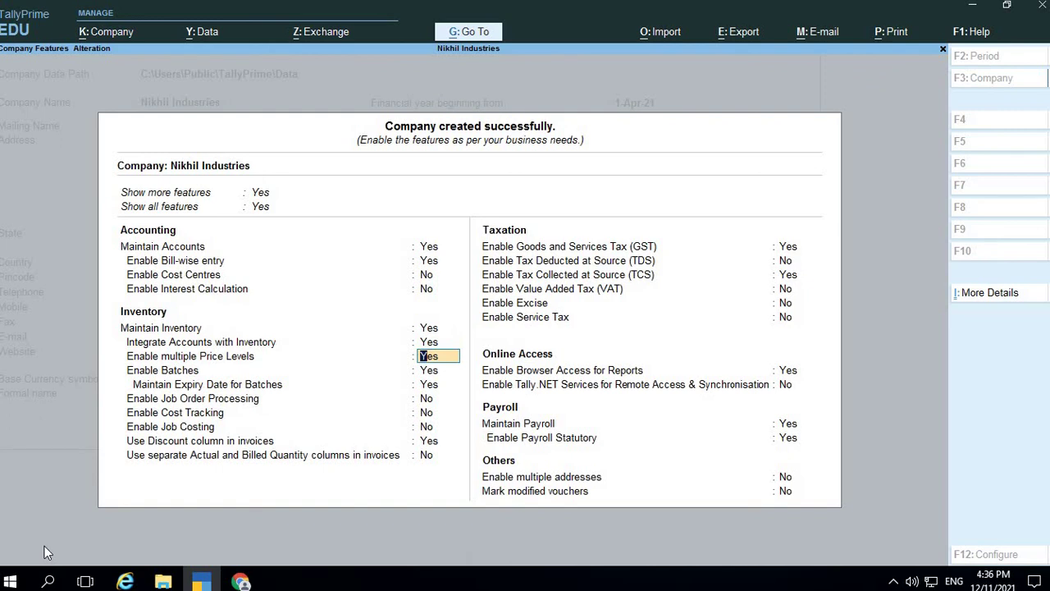
Set multiple price levels and batches to No, leaving other inventory options unchanged
type("no")
key("Return")
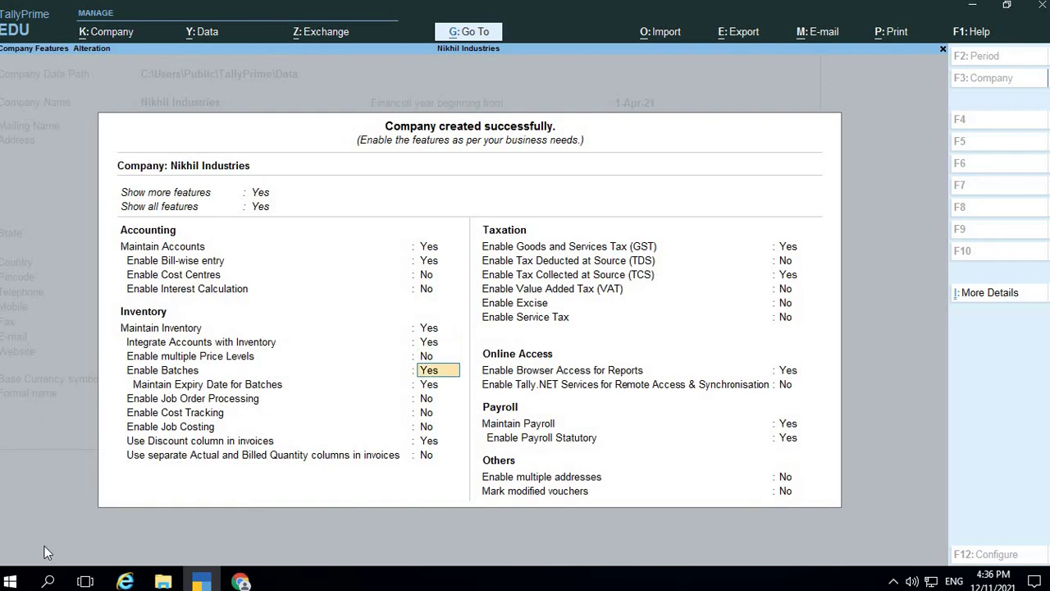
type("no")
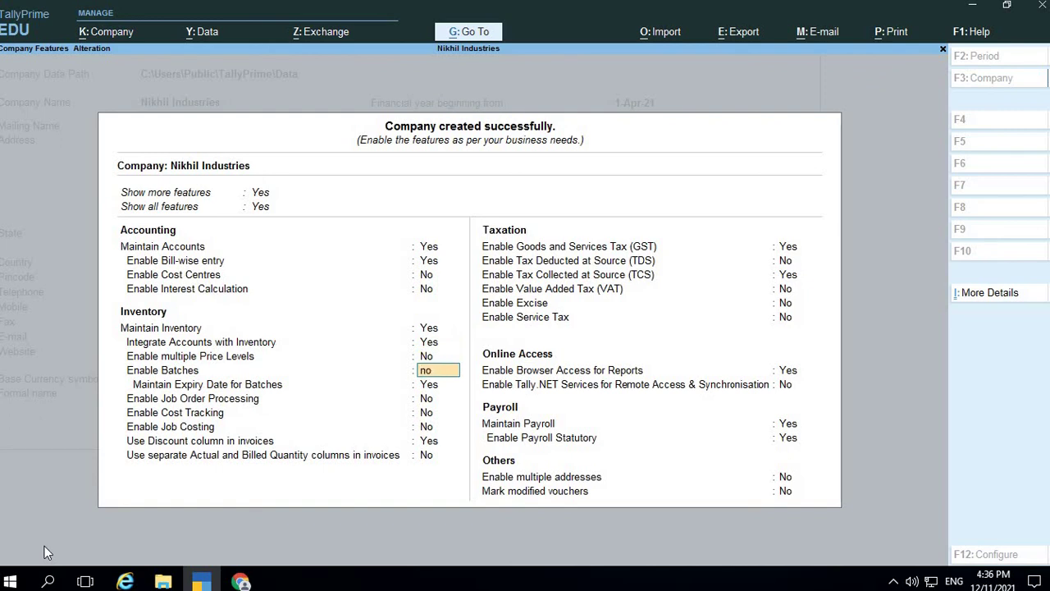
key("Return")
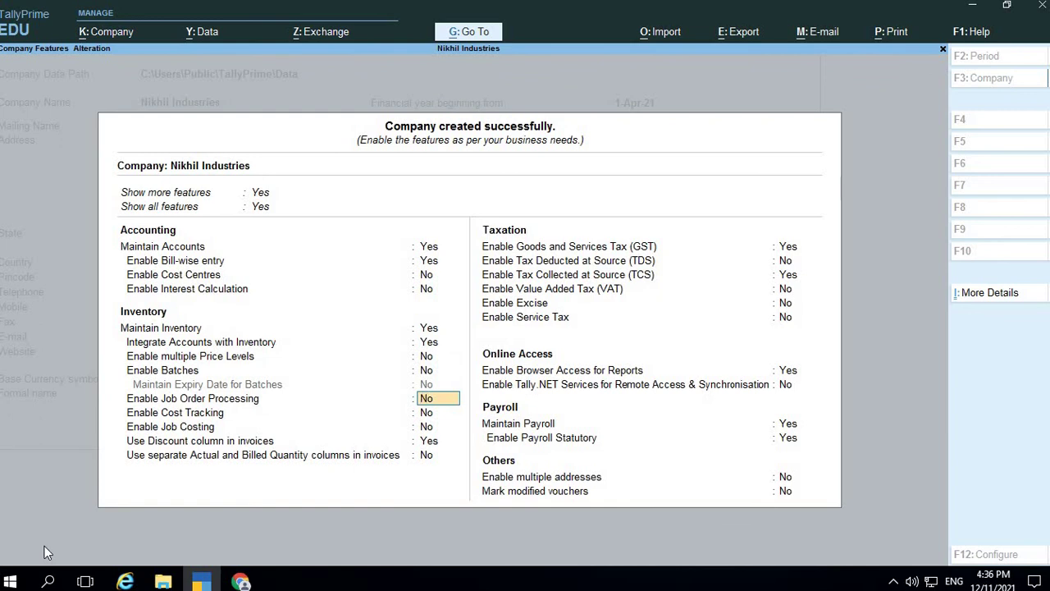
key("Return")
key("Return")
key("Return")
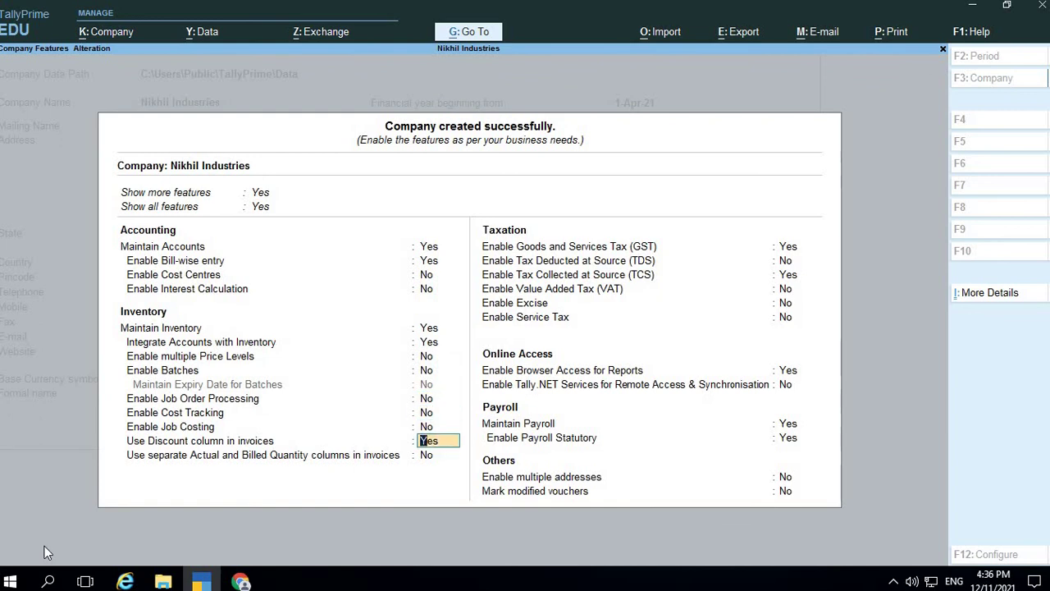
key("Return")
key("Return")
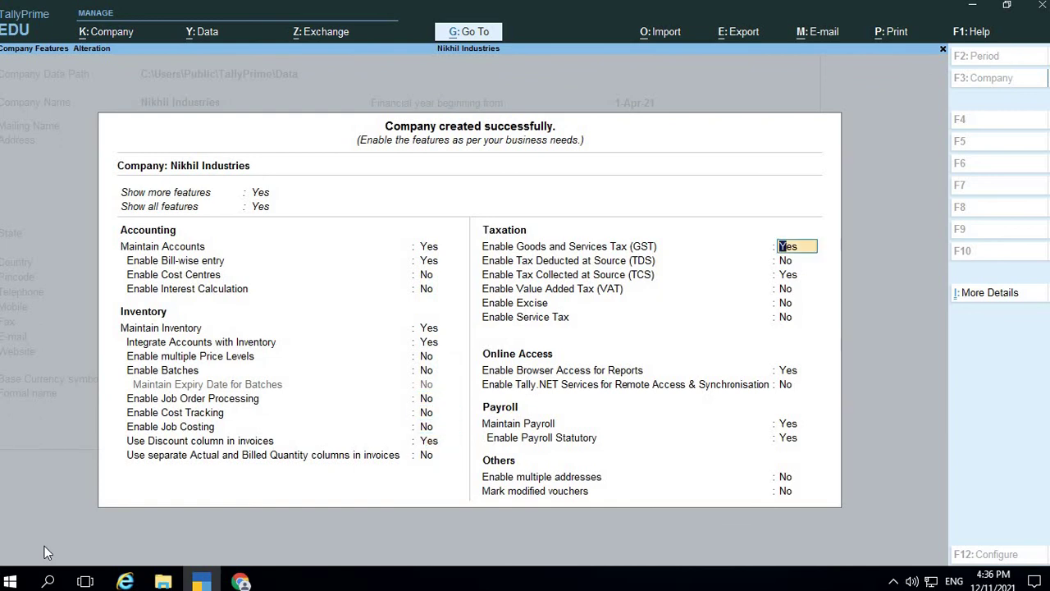
Keep GST enabled with state Maharashtra and Regular registration type, checking the tutorial PDF
key("Return")
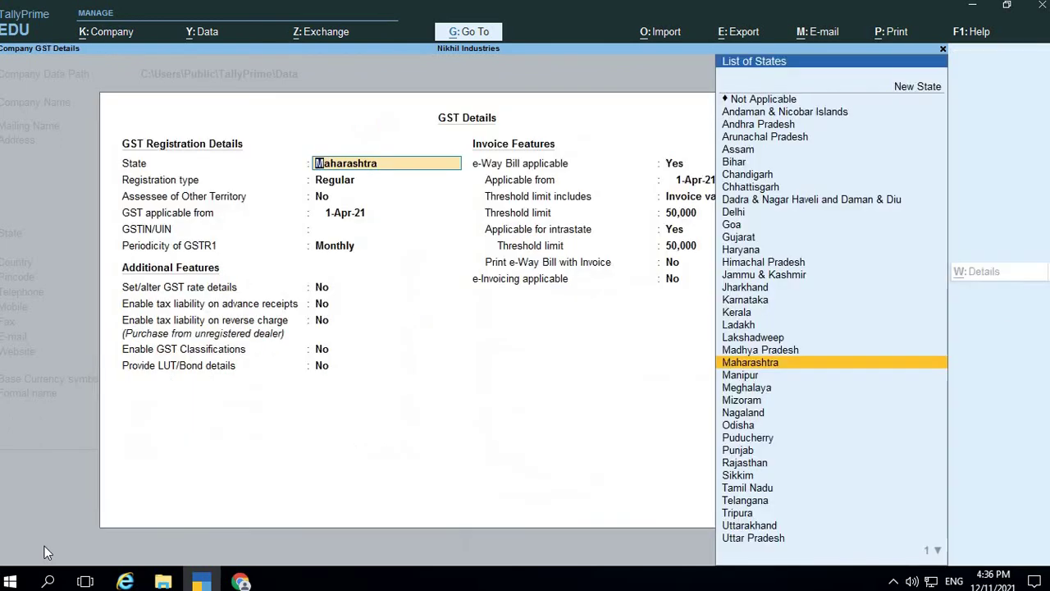
key("Return")
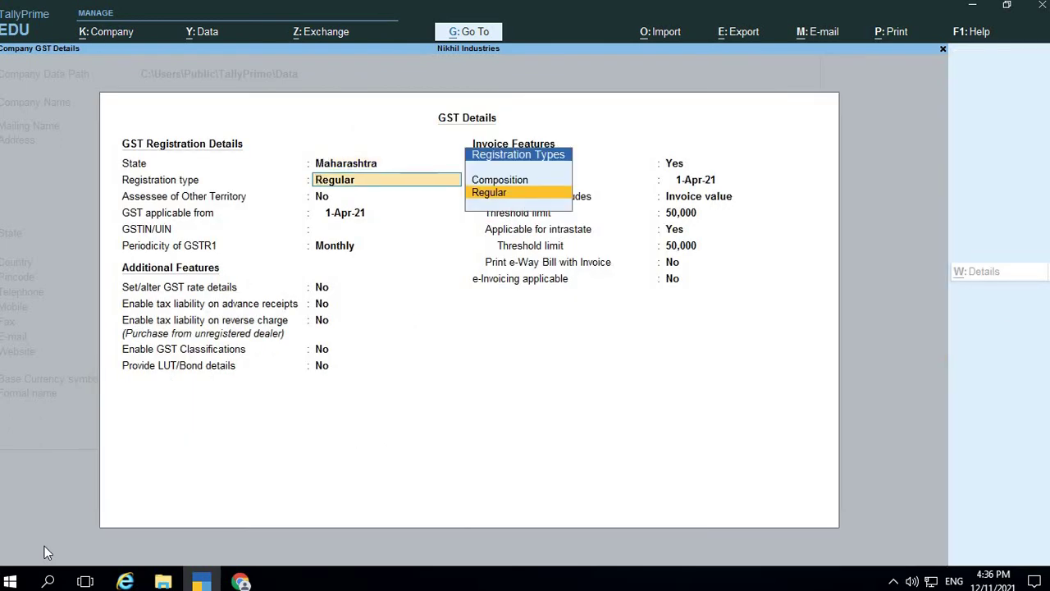
key("Up")
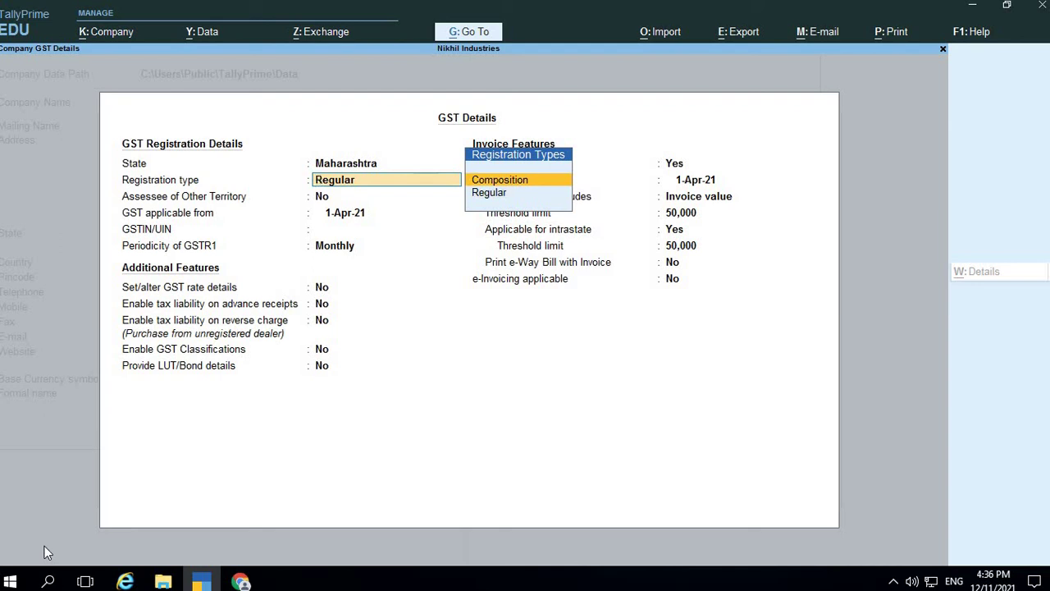
key("Down")
key("Return")
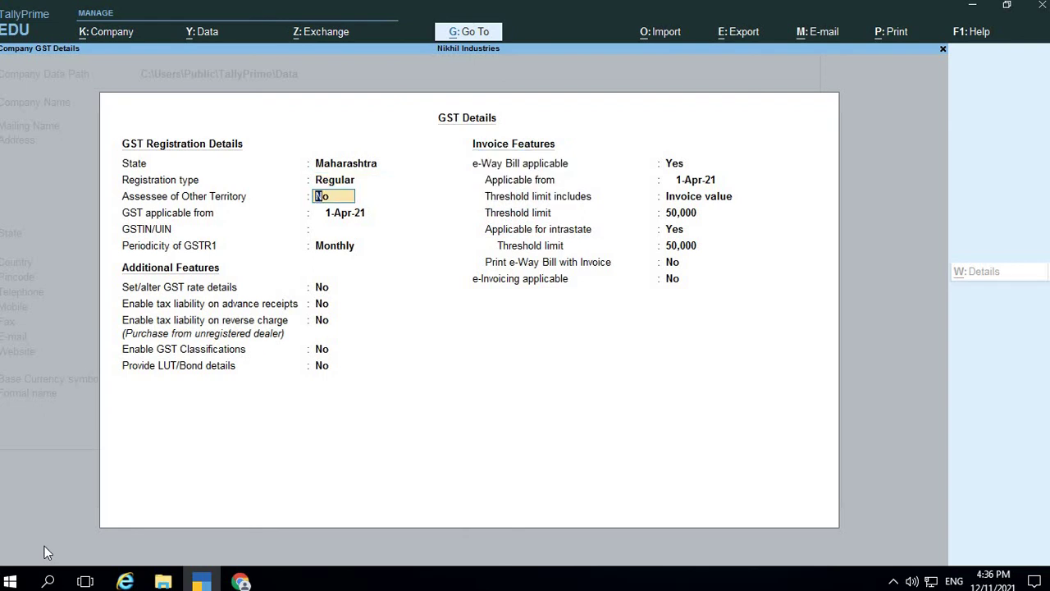
key("Return")
key("Return")
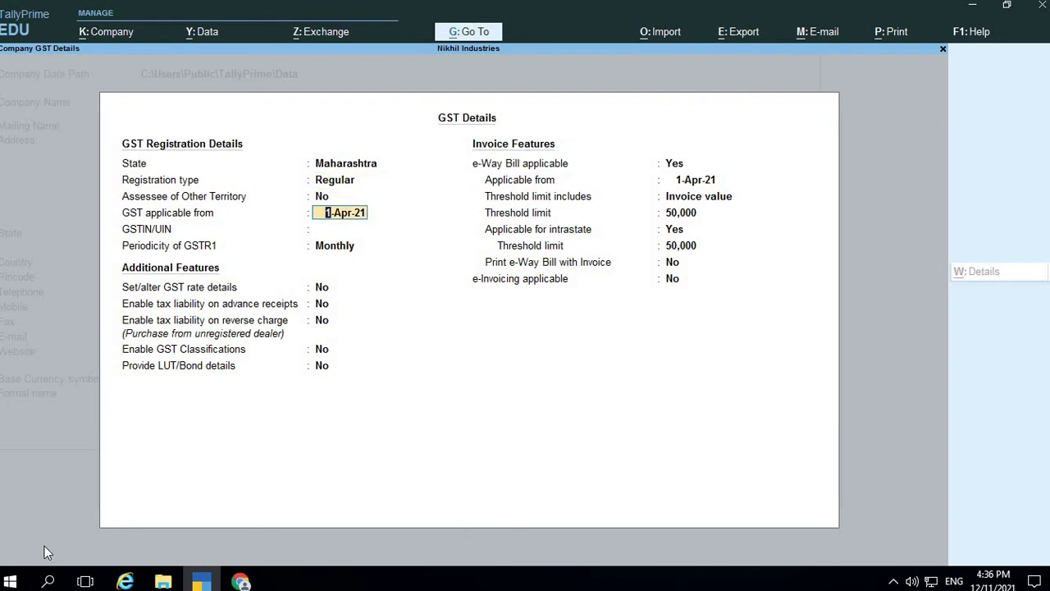
key("alt+Tab")
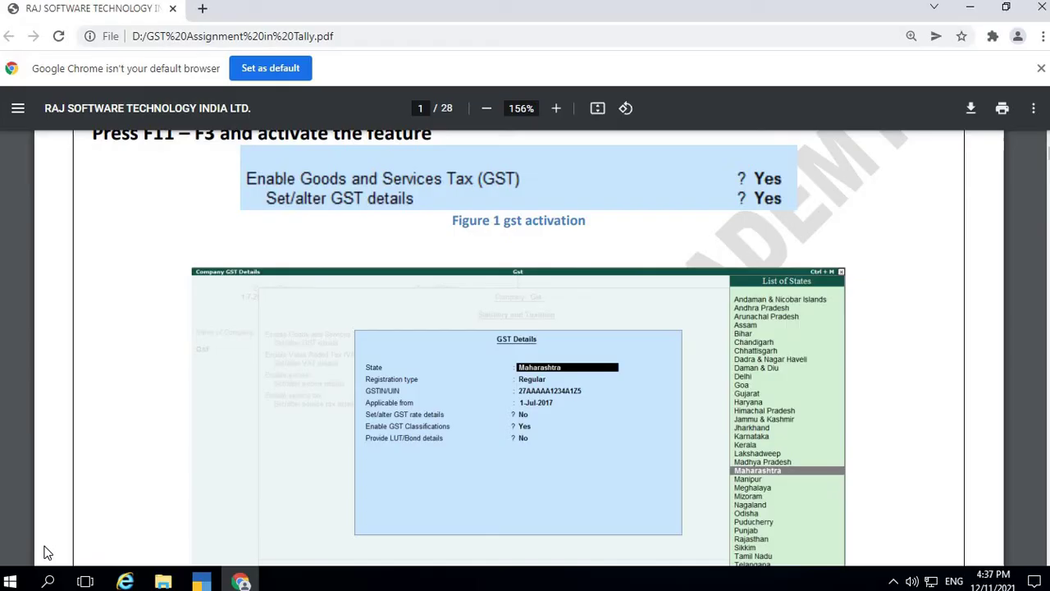
key("alt+Tab")
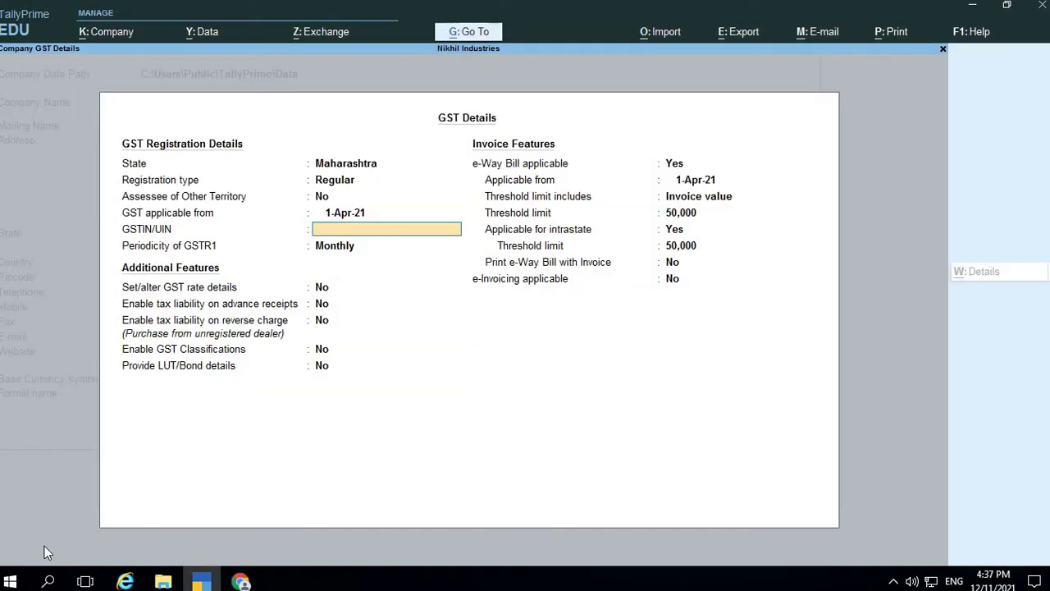
Enter the company's GSTIN, keep Monthly GSTR1 periodicity and leave rate taxability Unknown
type("27AAAAA1234A1Z1")
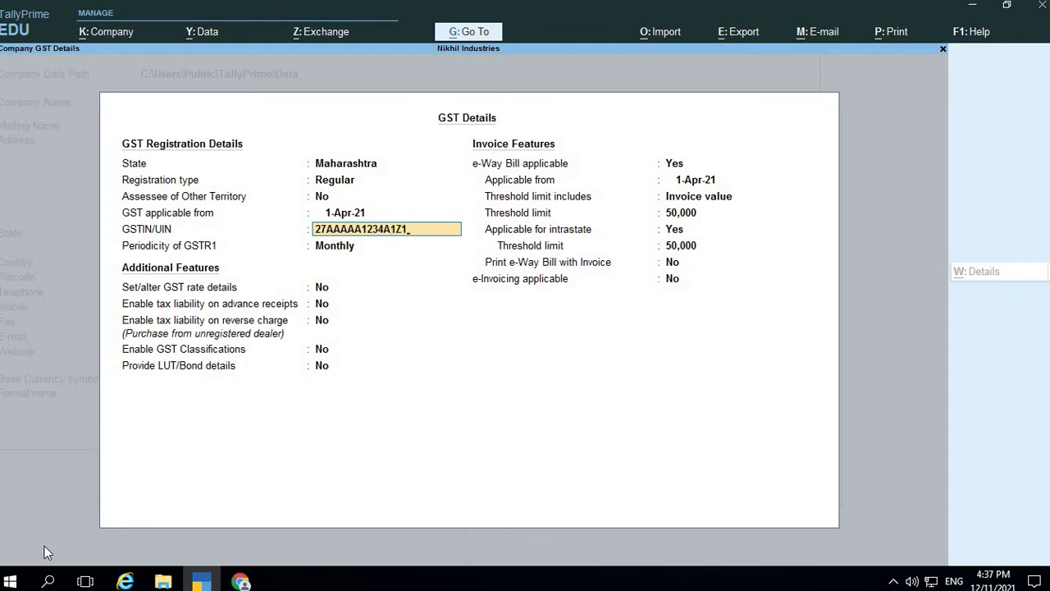
key("Return")
key("Return")
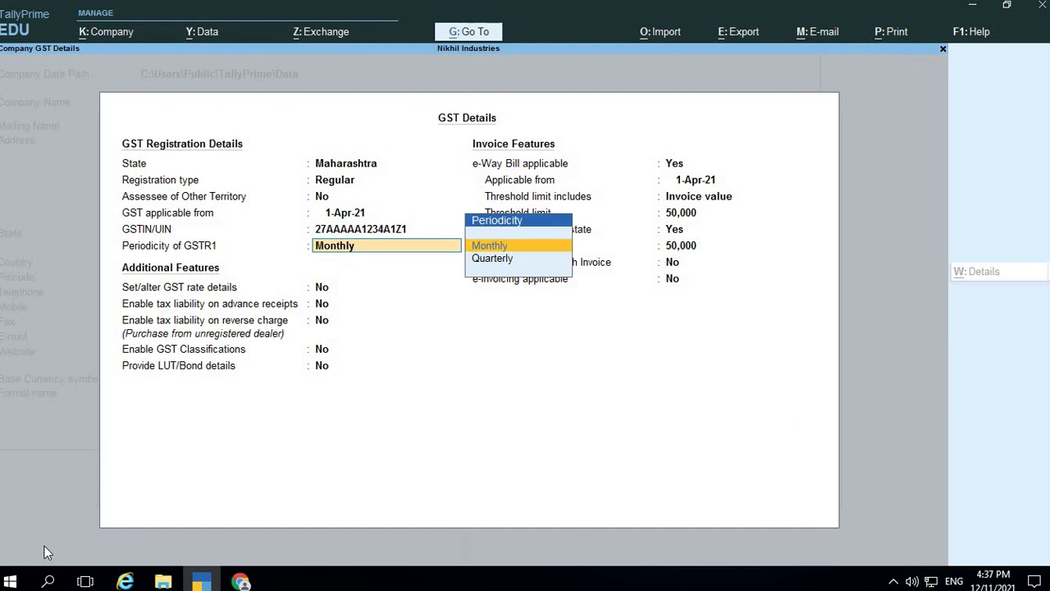
key("Return")
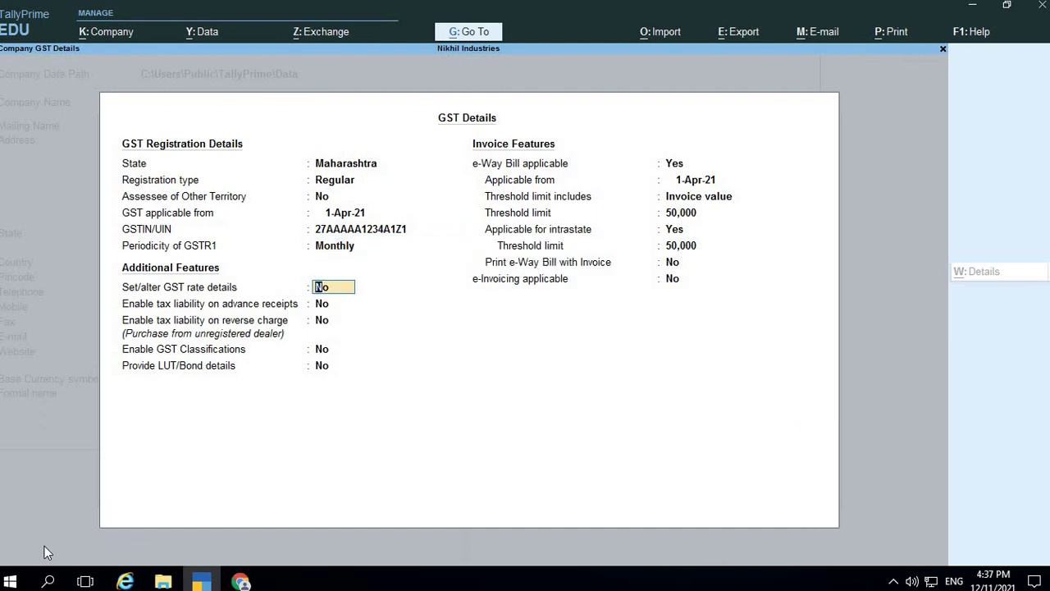
type("yes")
key("Return")
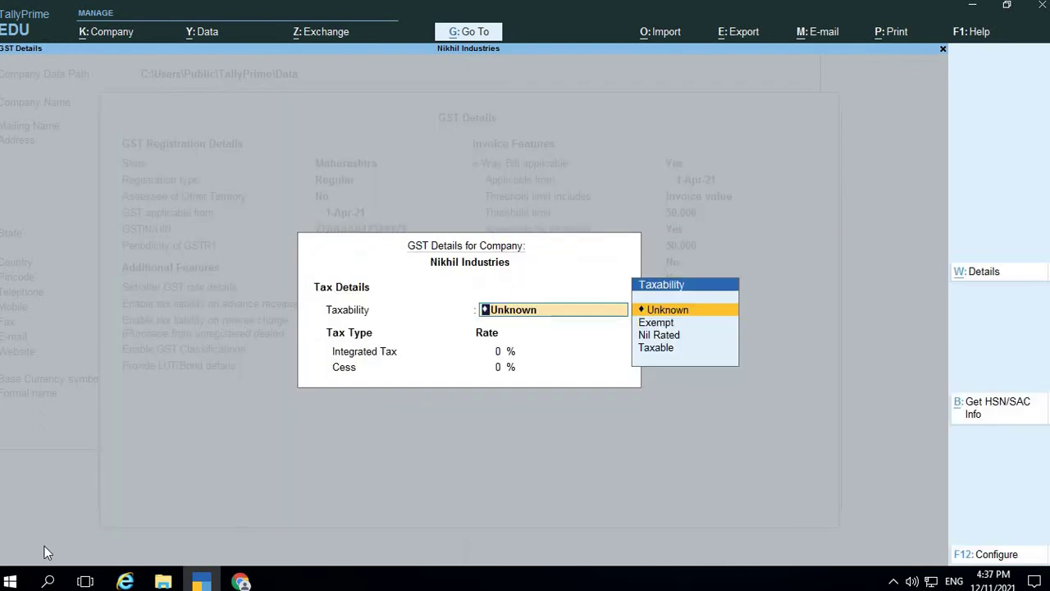
key("Return")
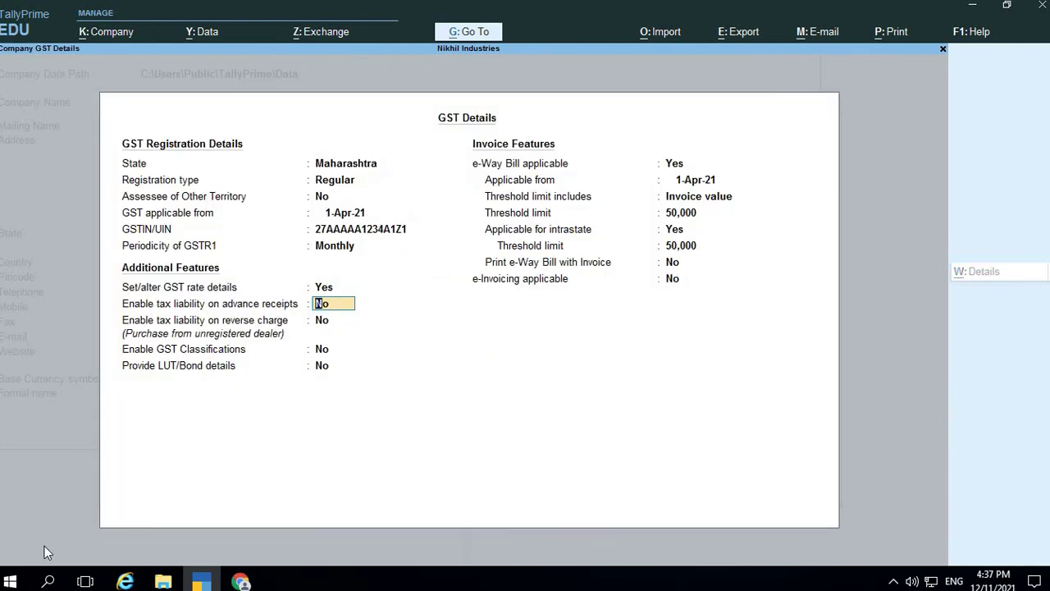
Set reverse-charge tax liability and GST classifications to Yes, keeping e-Way Bill settings unchanged
key("Return")
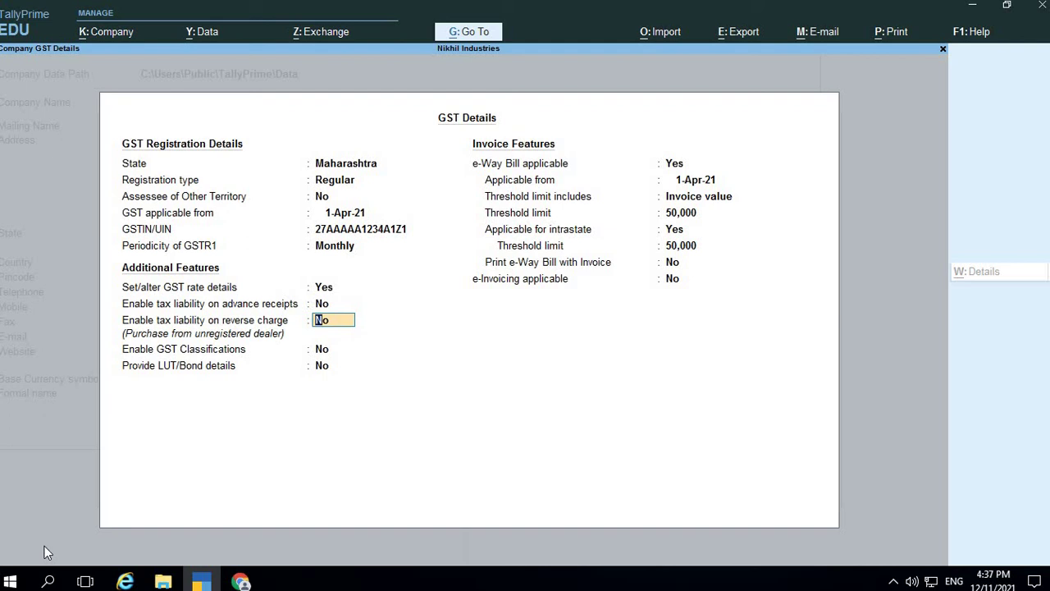
type("yes")
key("Return")
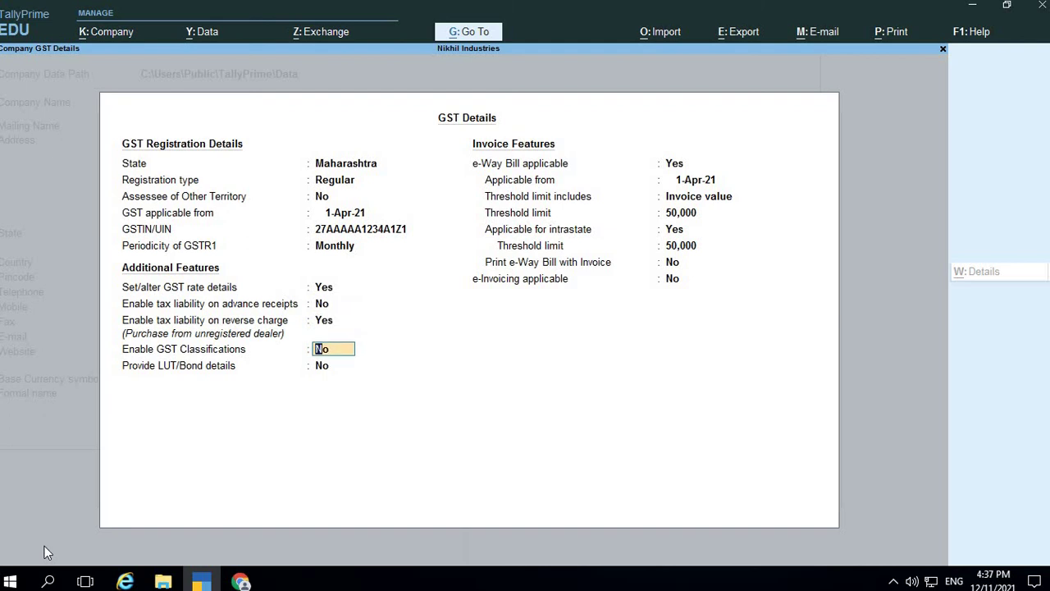
key("alt+Tab")
key("alt+Tab")
type("yes")
key("Return")
key("Return")
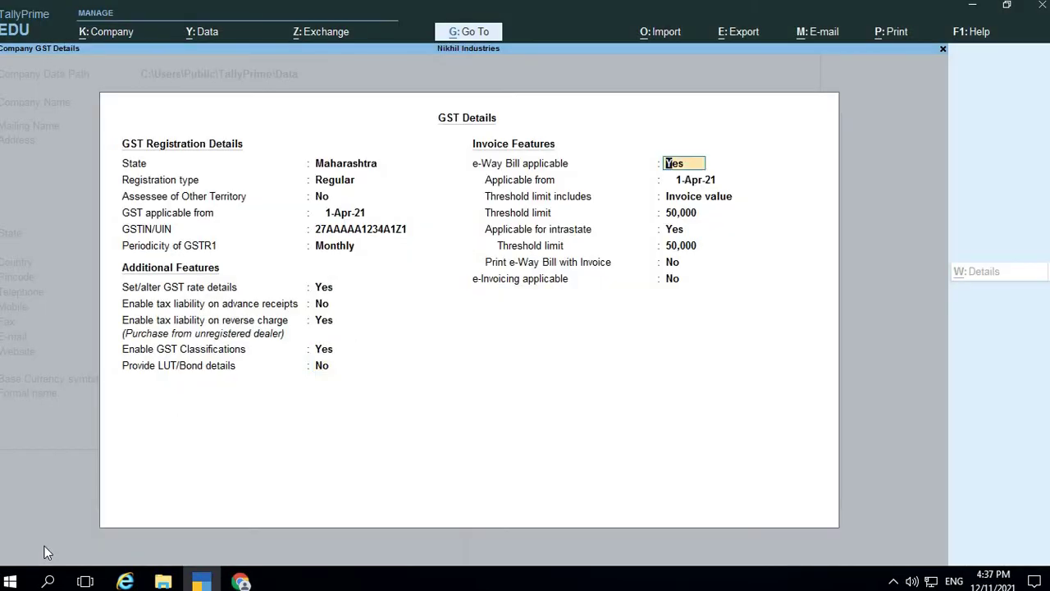
key("Return")
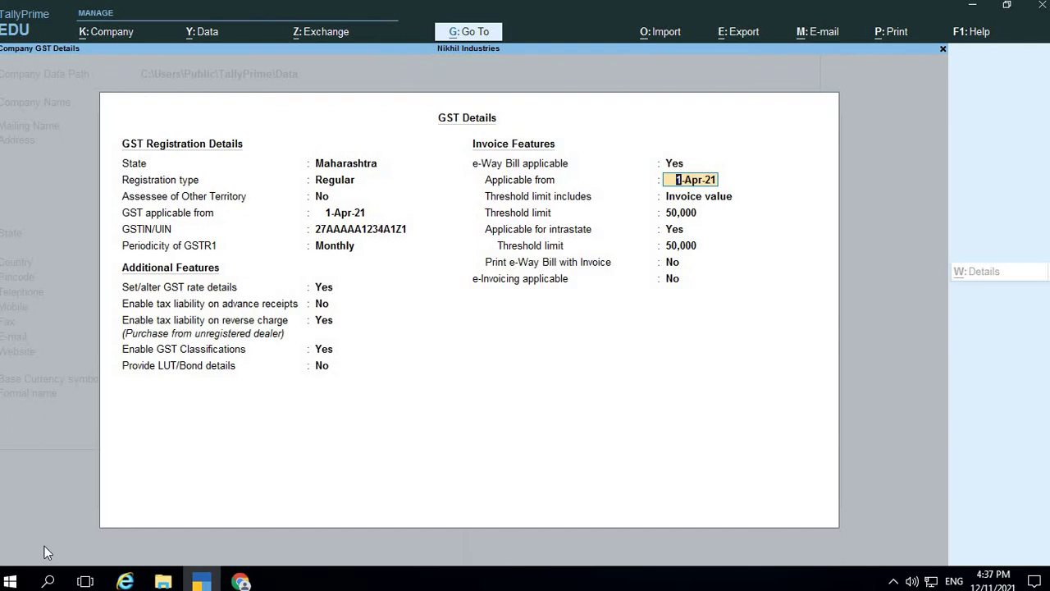
key("Return")
key("Return")
key("Return")
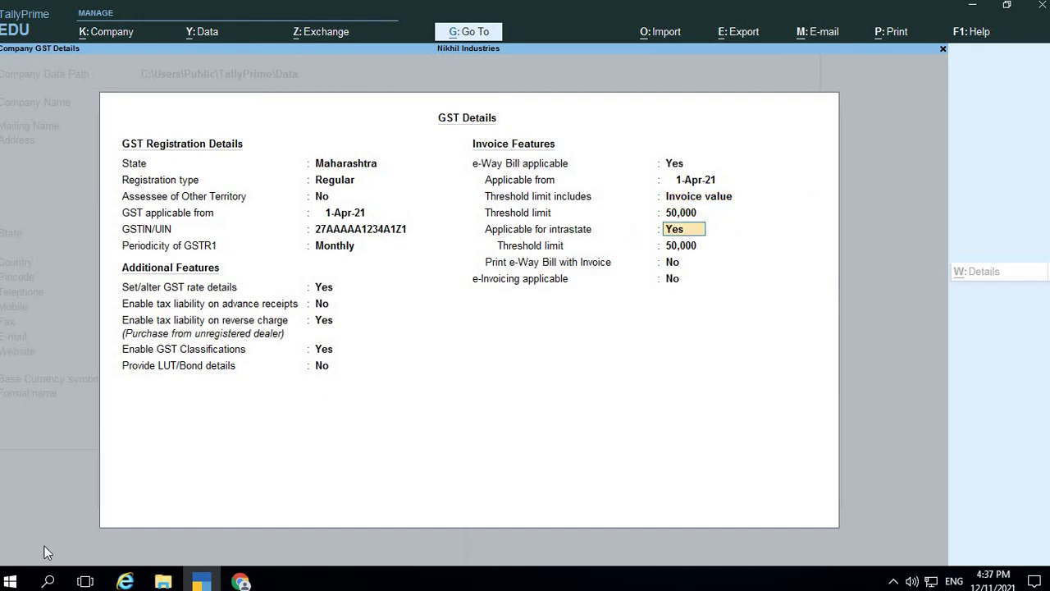
key("Return")
key("Return")
key("Return")
key("Return")
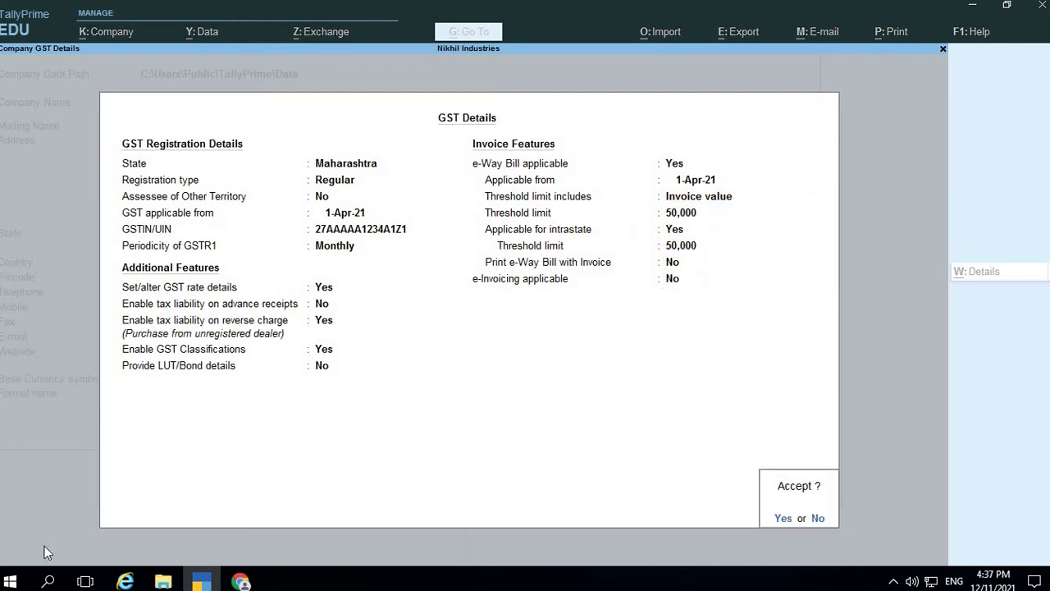
Accept the GST details and turn on Tax Collected at Source, closing the collector details
key("Return")
key("Return")
key("y")
key("Return")
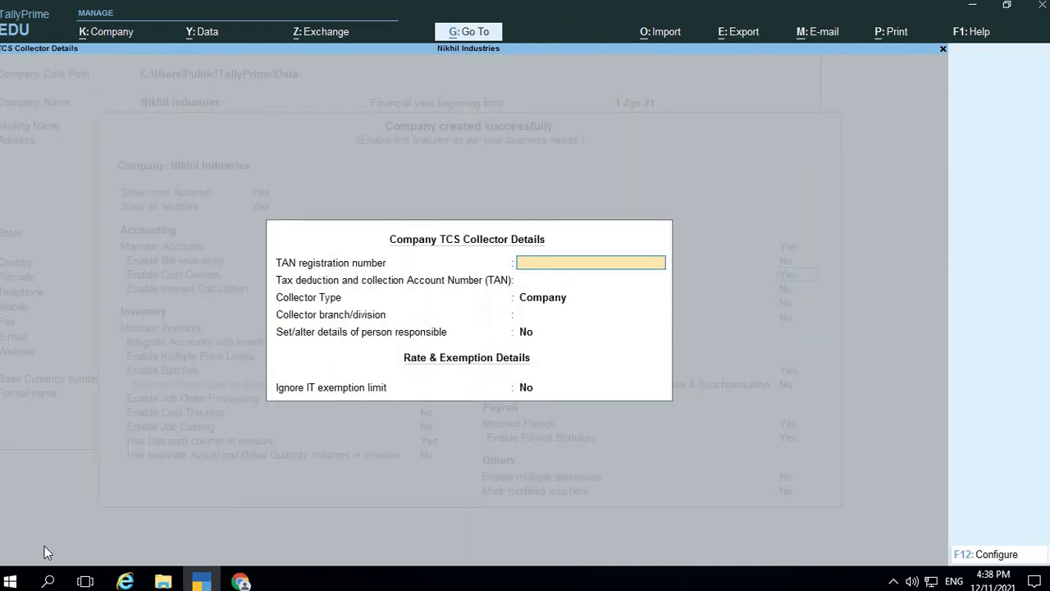
key("Return")
key("Return")
key("Return")
key("Return")
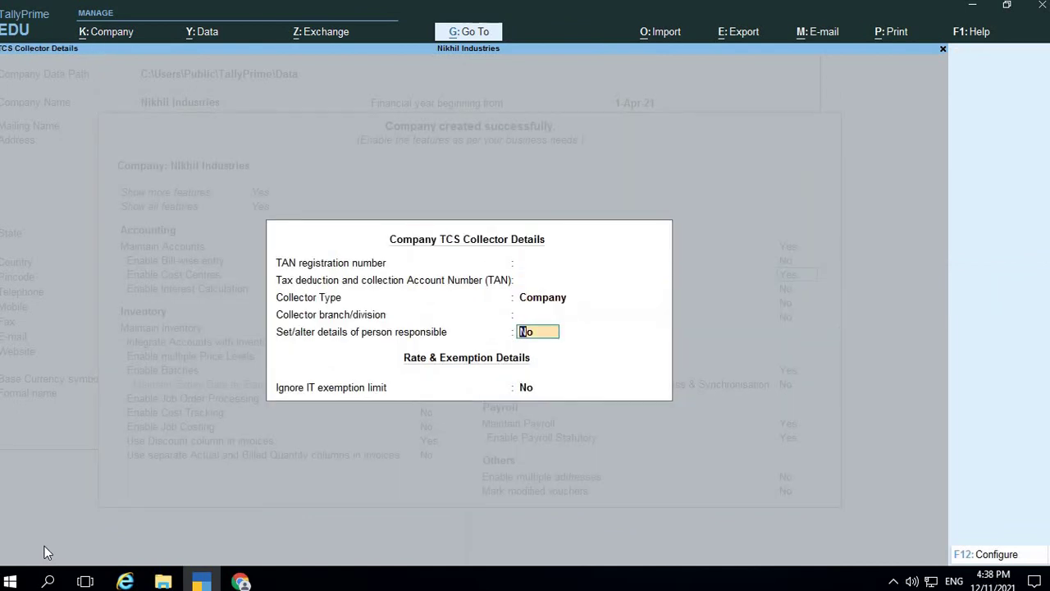
key("BackSpace")
key("BackSpace")
key("BackSpace")
key("BackSpace")
key("Escape")
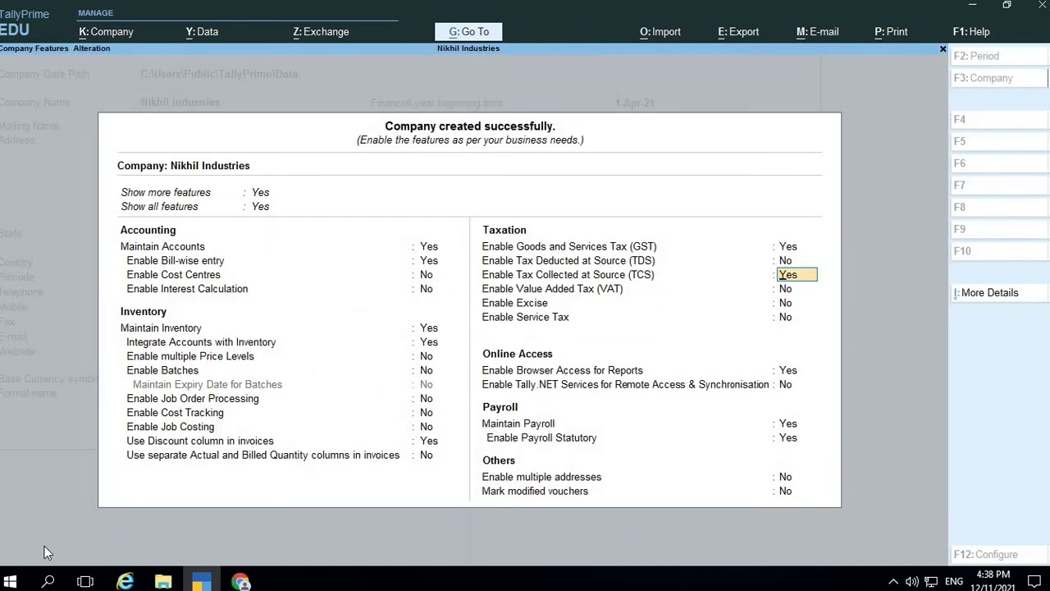
Set Maintain Payroll to No and save the company features
key("Return")
key("Return")
key("Return")
key("Return")
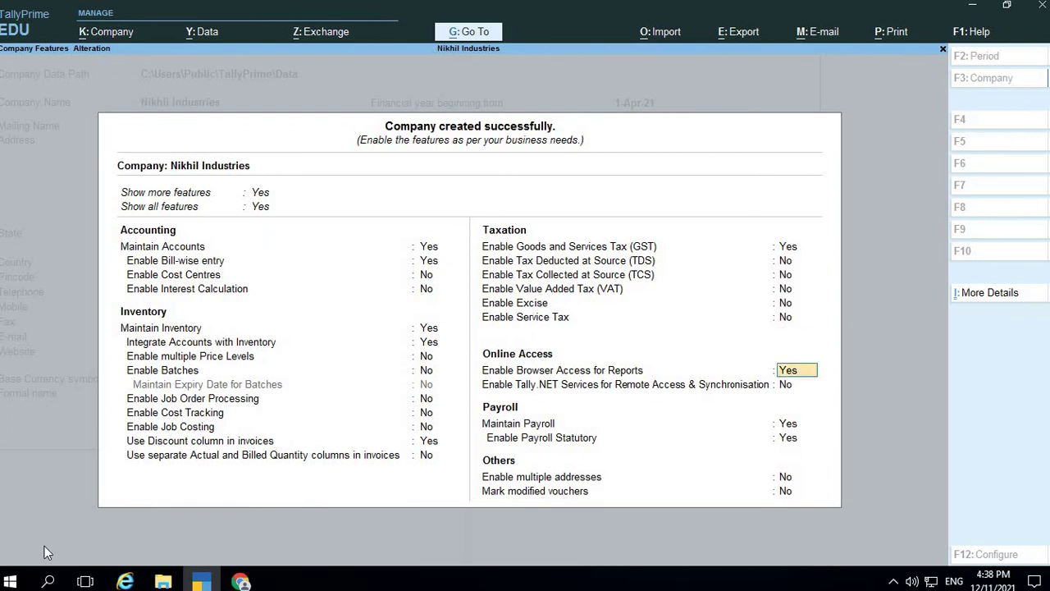
key("Return")
key("Return")
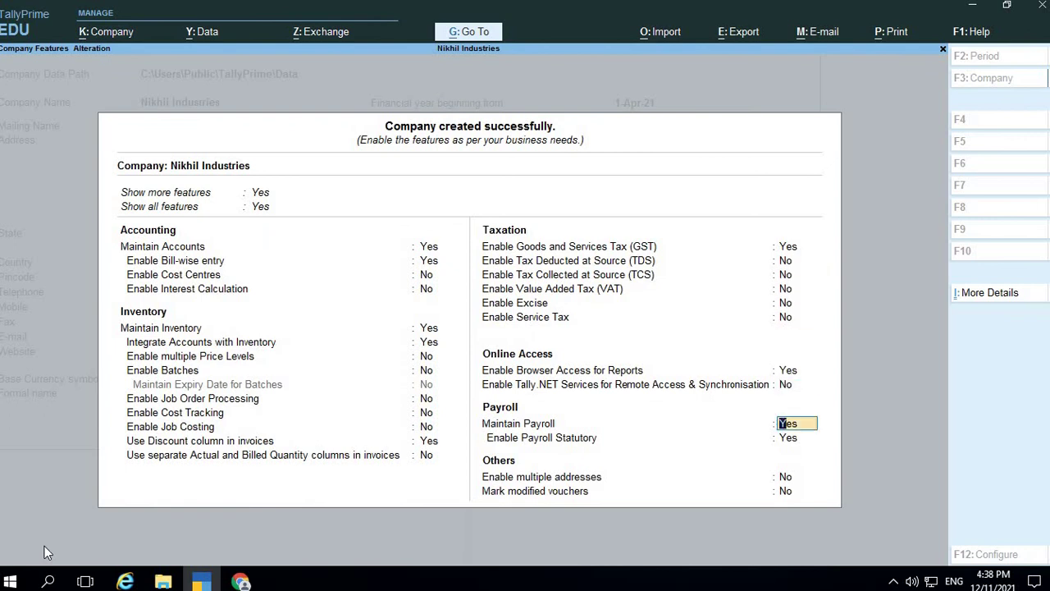
key("n")
key("Return")
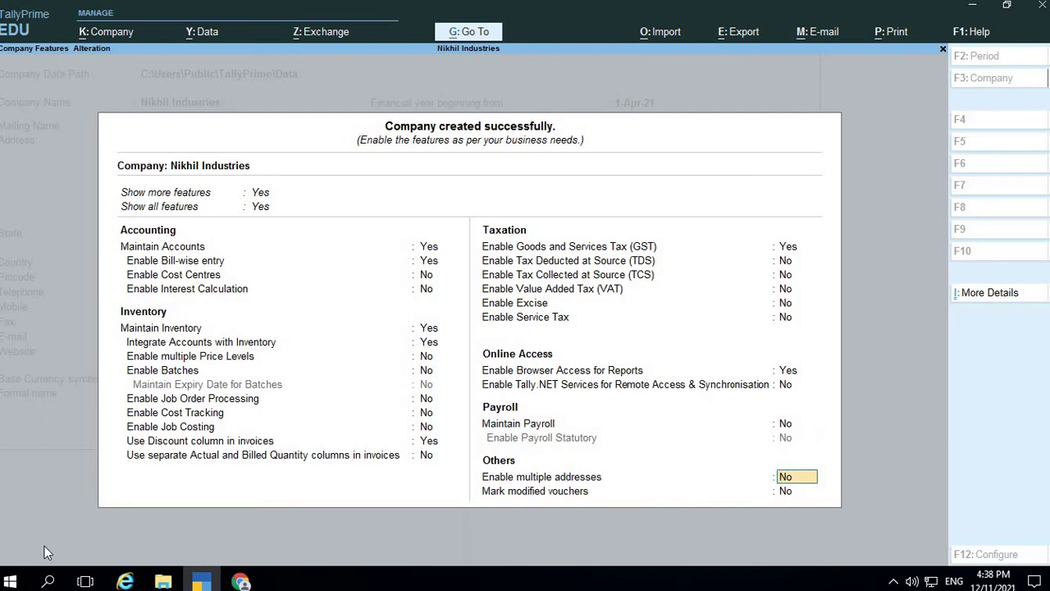
key("Return")
key("Return")
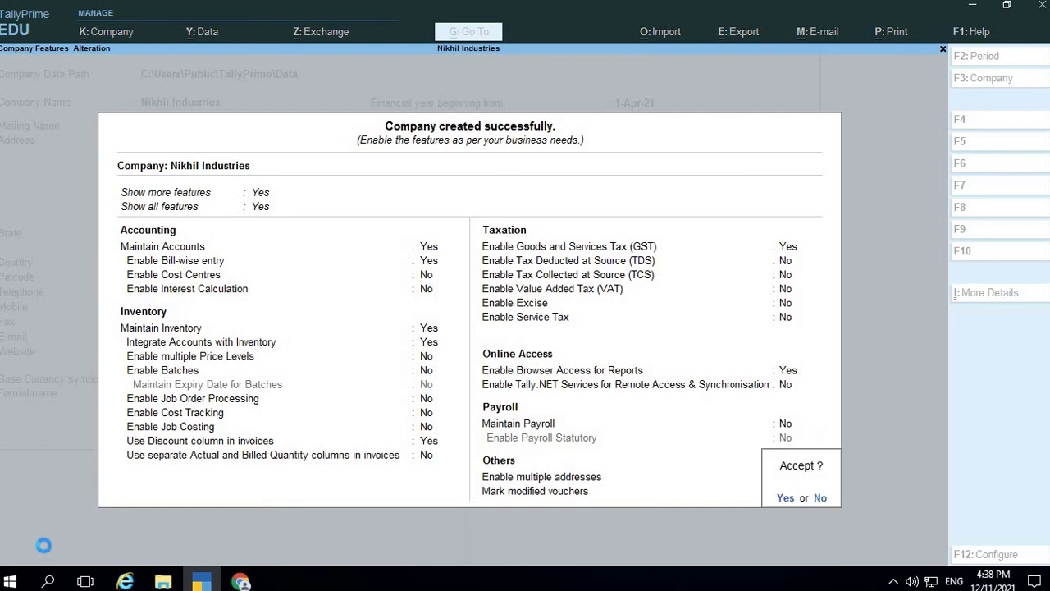
key("Return")
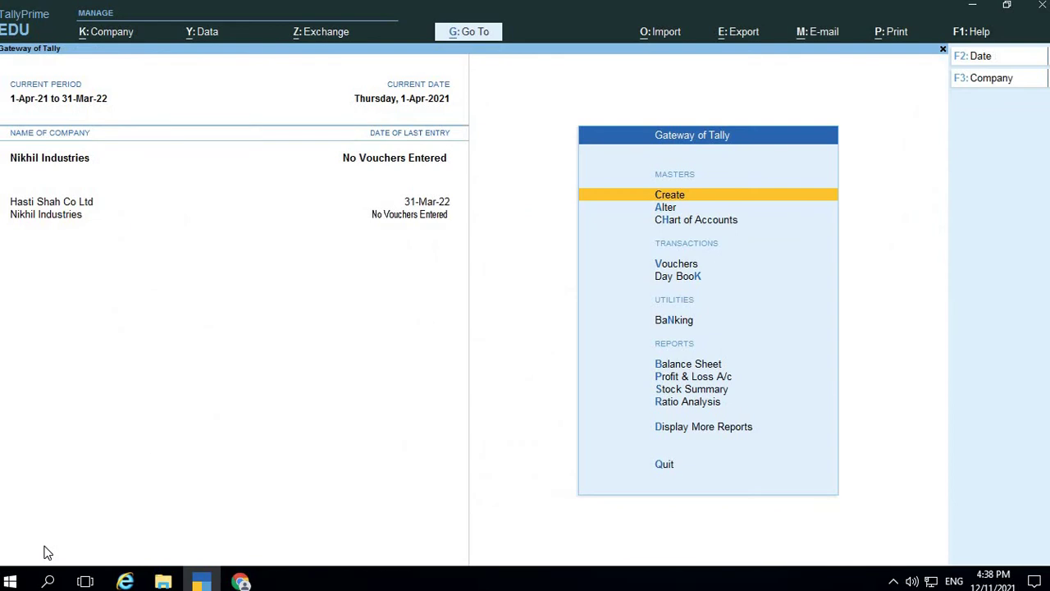
Open Ledger Creation and review the ledger table in the assignment PDF
key("Return")
key("Return")
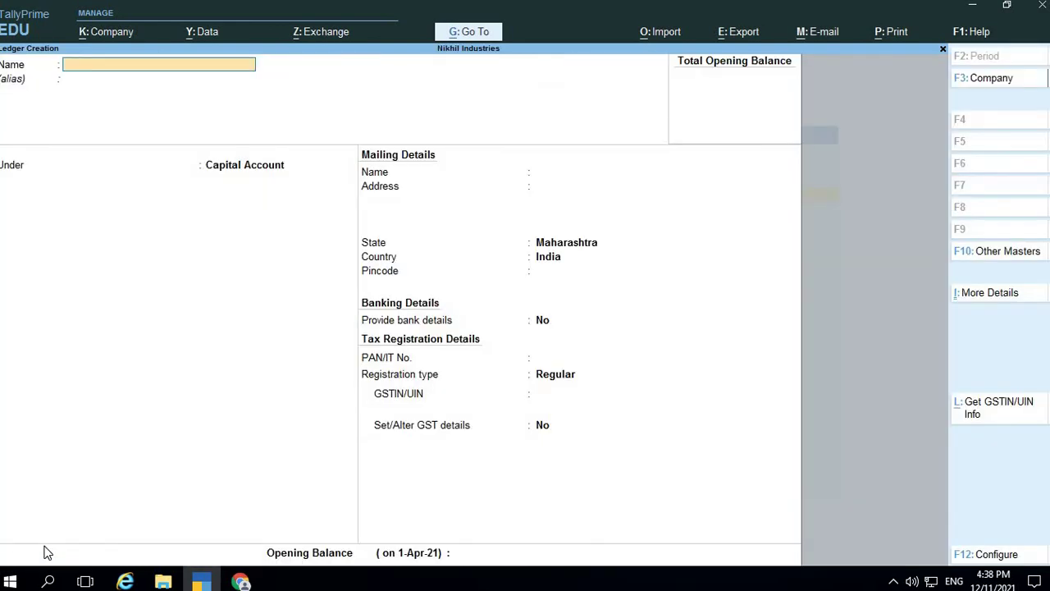
key("alt+Tab")
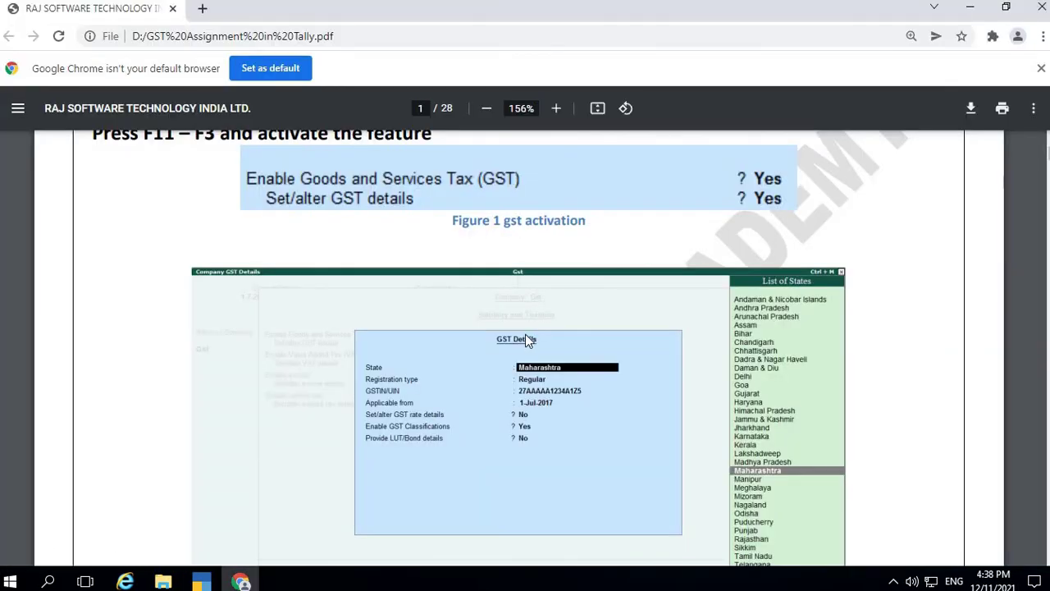
scroll(525, 334, "down", 10)
scroll(528, 339, "up", 5)
scroll(517, 338, "down", 1)
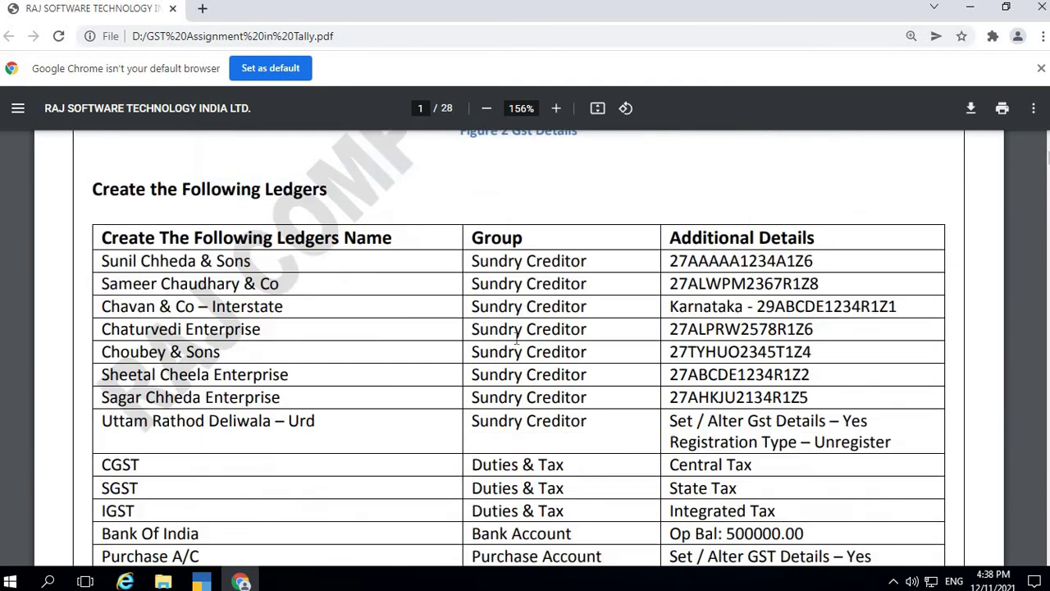
scroll(517, 336, "down", 1)
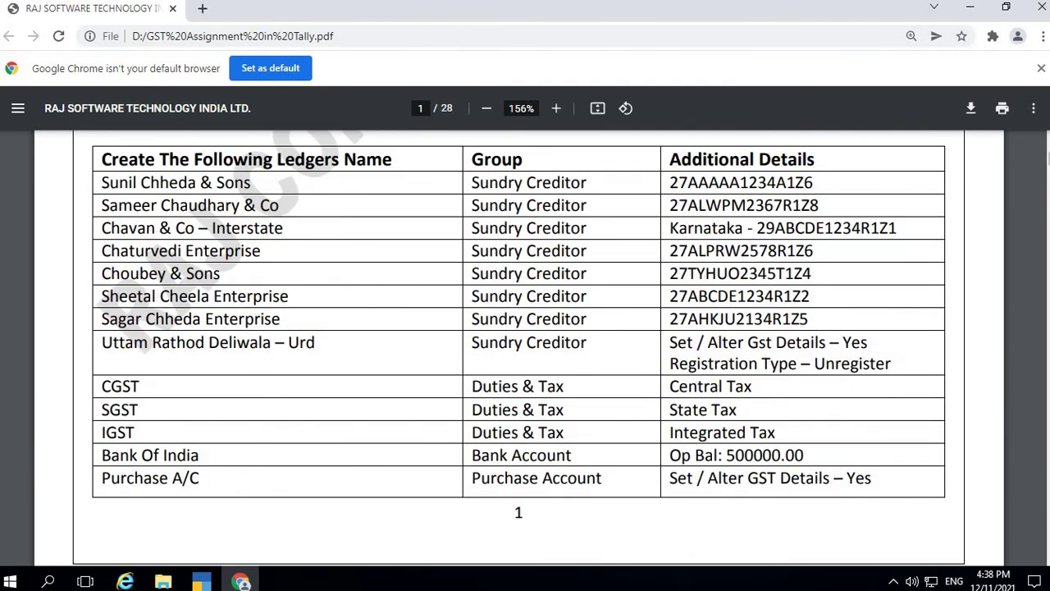
key("alt+Tab")
Create ledger Sunil Chheda & Sons under Sundry Creditors with Regular registration type
type("S")
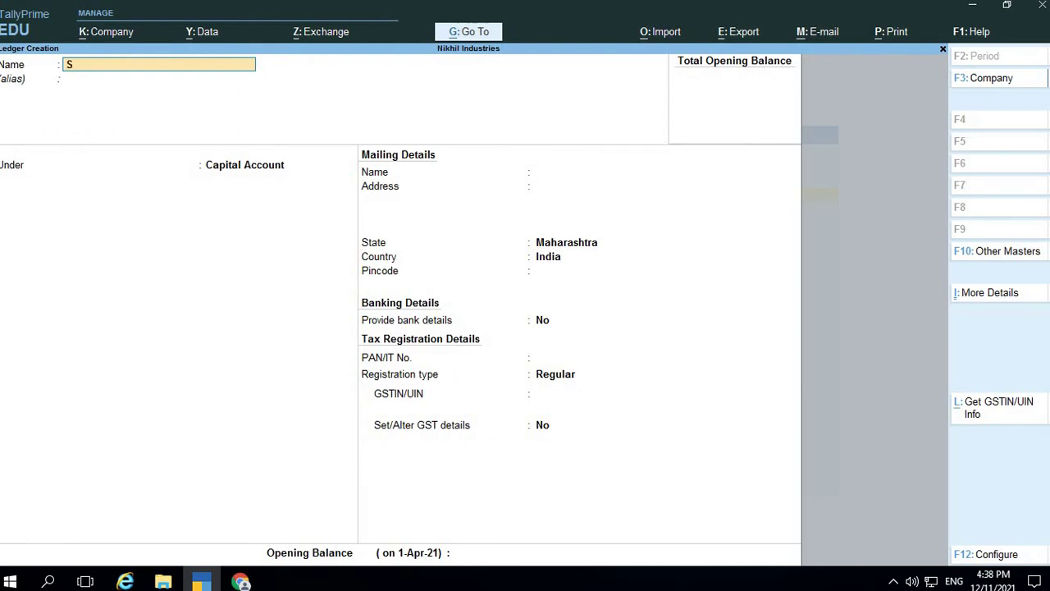
type("unil Chheda & Sons")
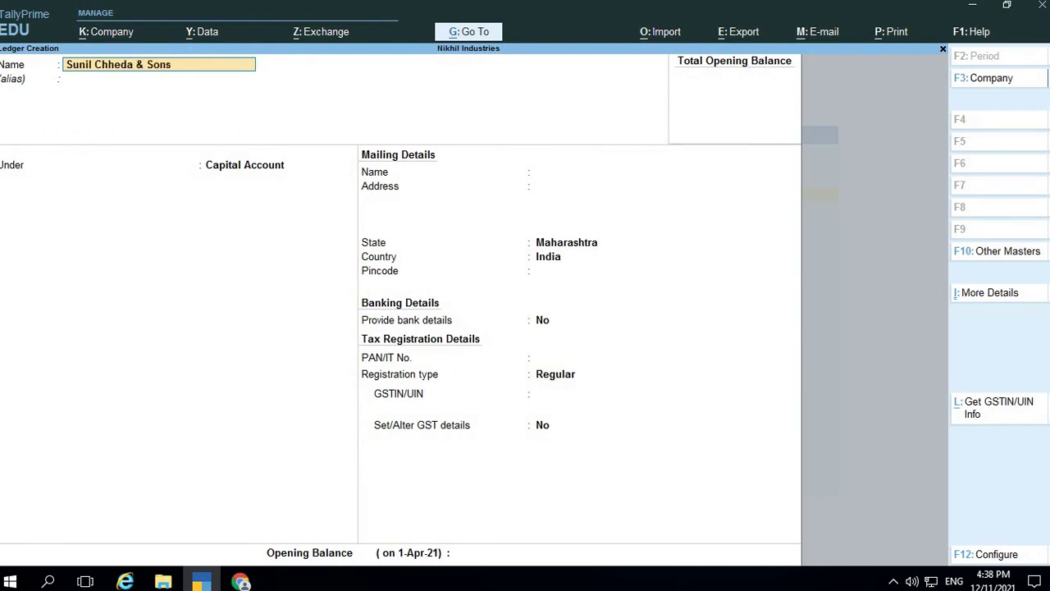
key("Return")
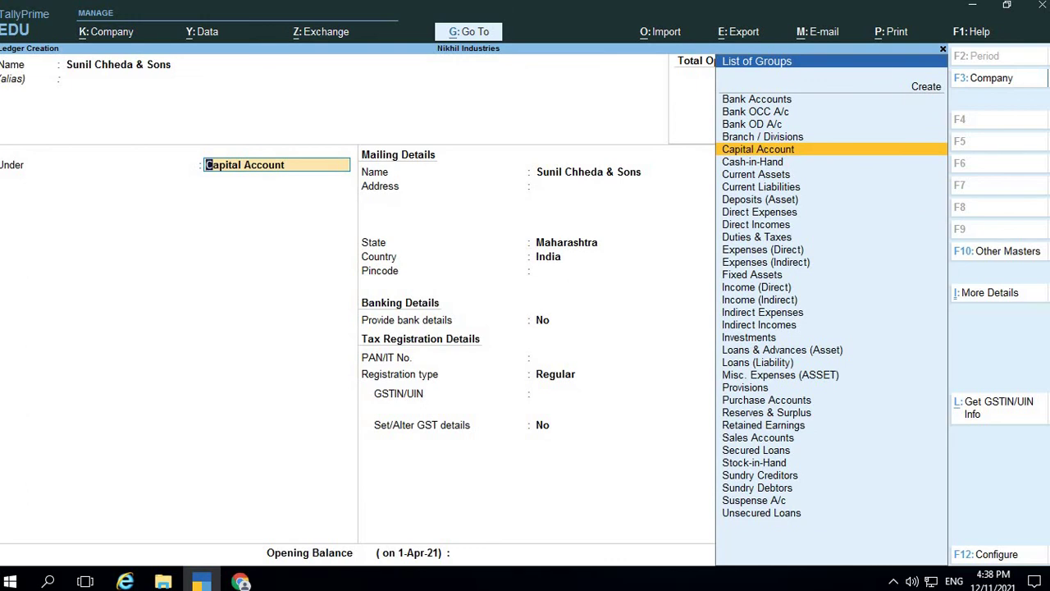
type("Sun")
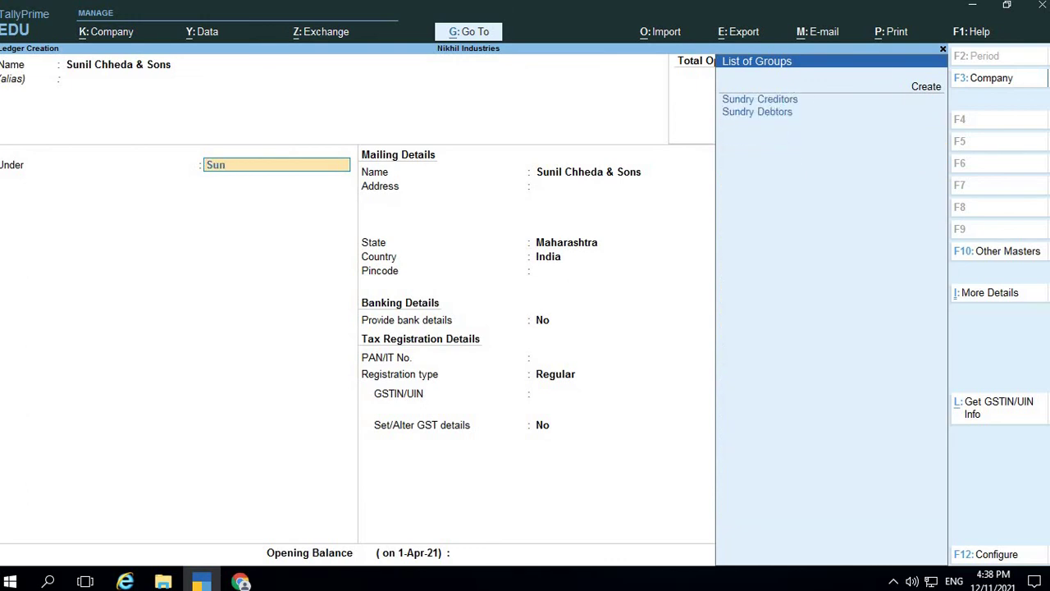
key("Return")
key("Return")
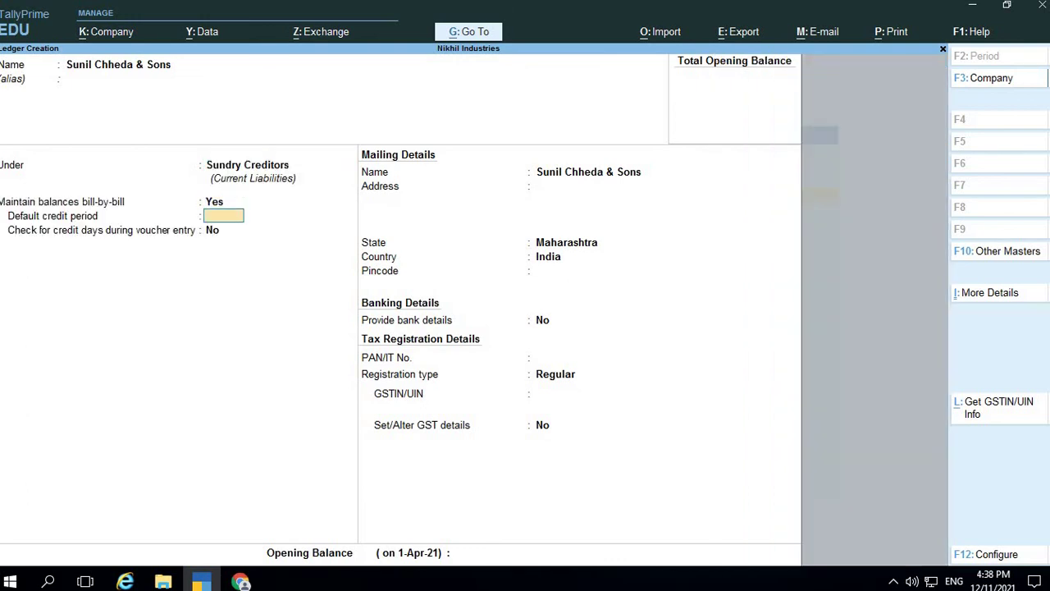
key("Return")
key("Return")
key("Return")
key("Return")
key("Return")
key("Return")
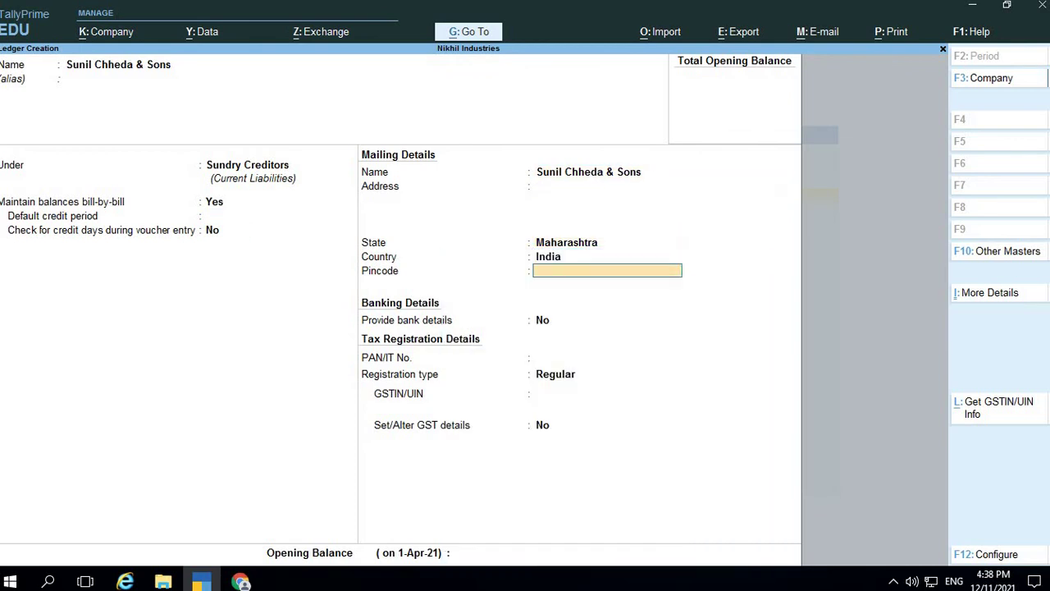
key("Return")
key("Return")
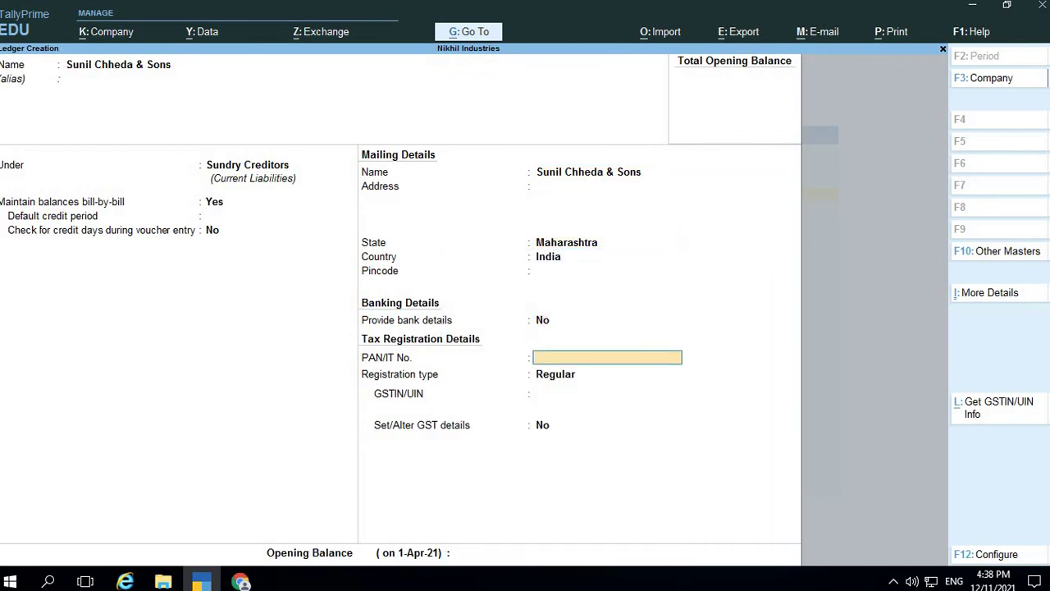
key("Return")
key("BackSpace")
key("Return")
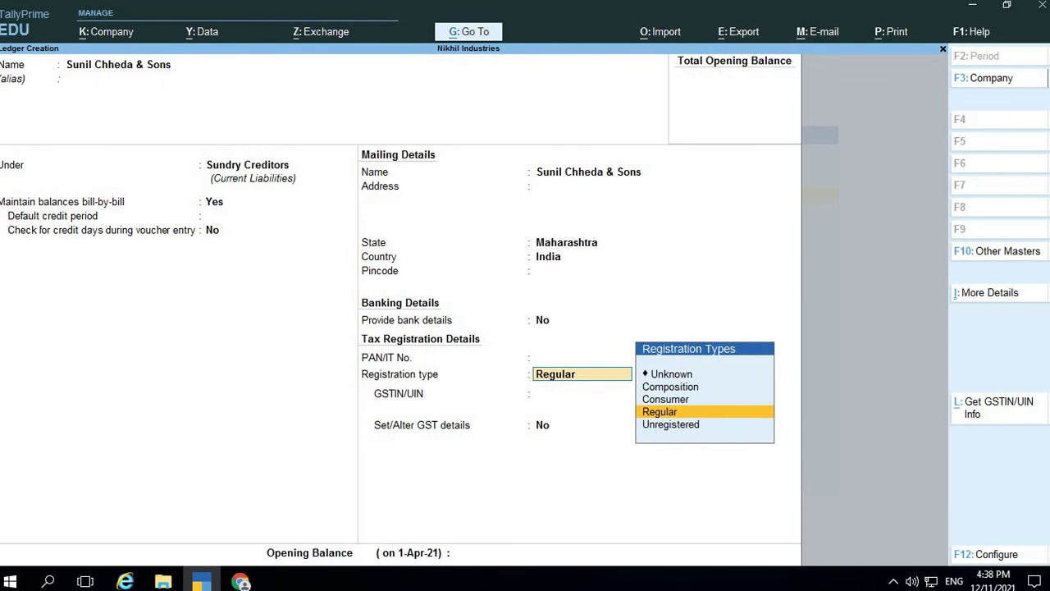
key("Return")
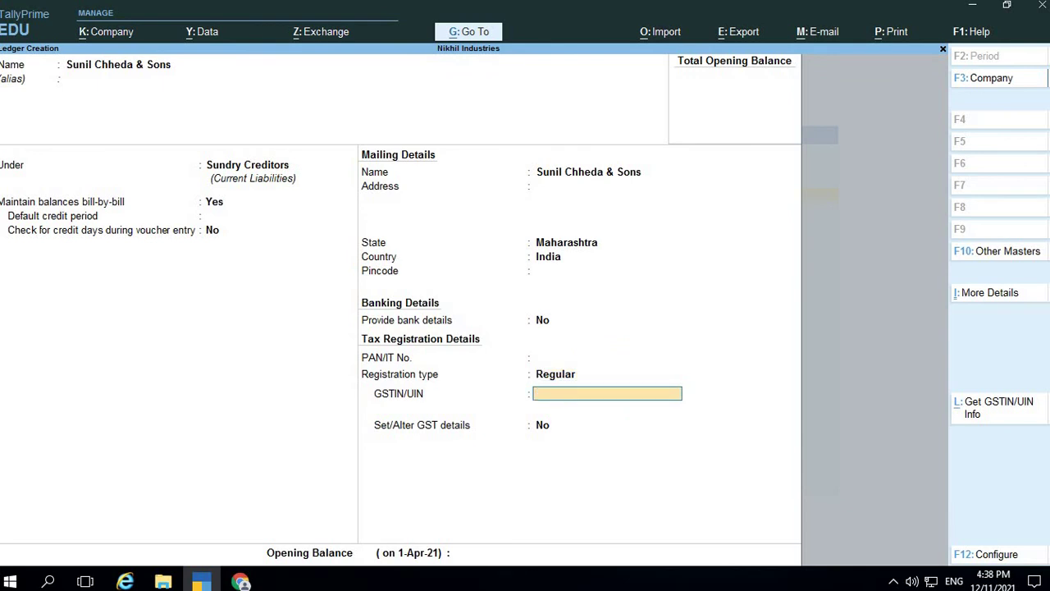
Enter the supplier's GSTIN from the assignment PDF and set Set/Alter GST details to Yes
key("alt+Tab")
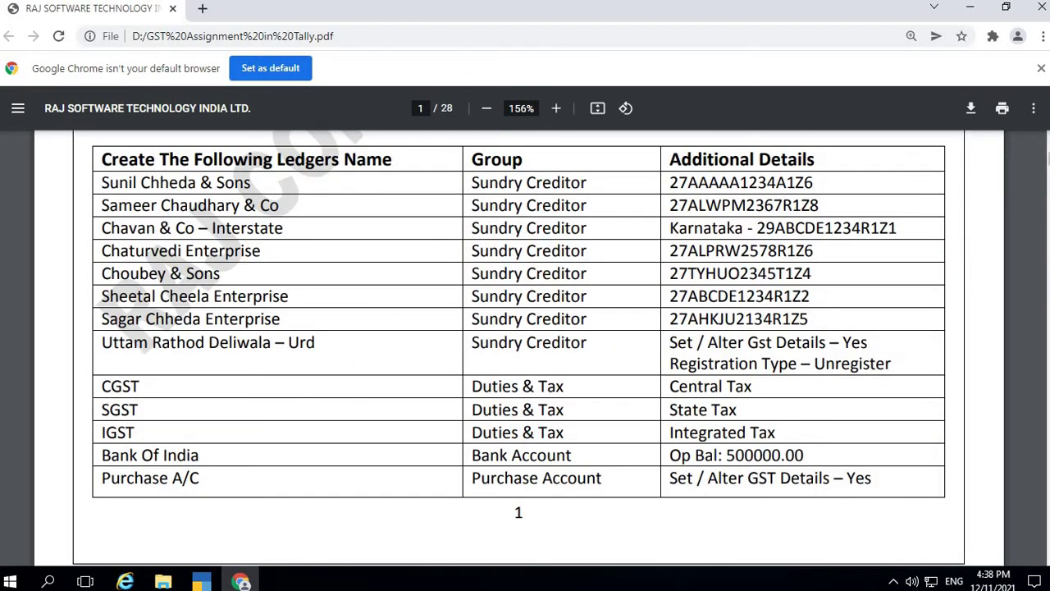
key("alt+Tab")
type("27")
key("alt+Tab")
key("alt+Tab")
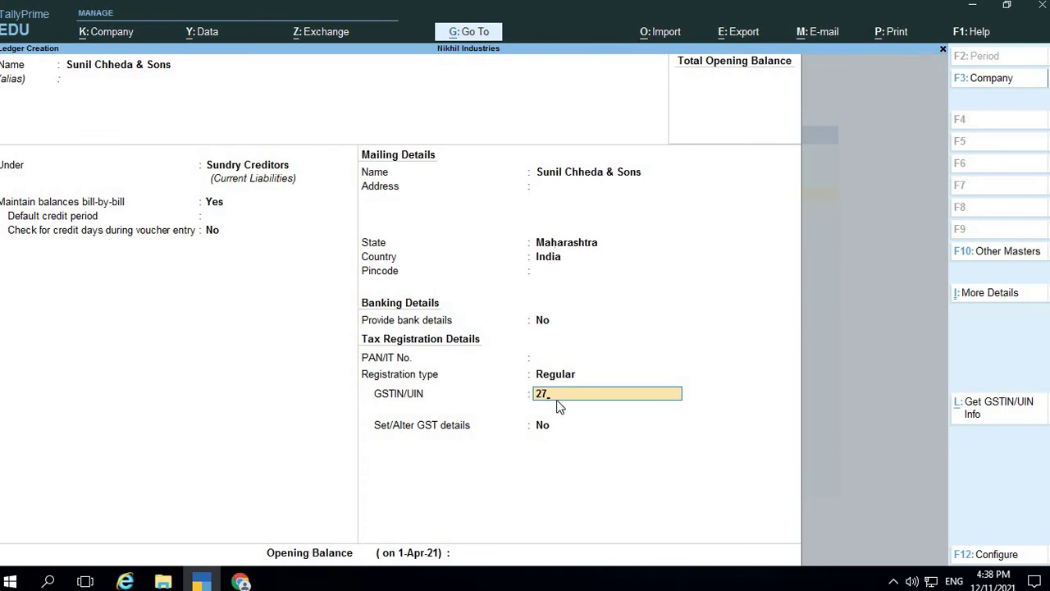
type("ABCD12345A1Z1")
key("Return")
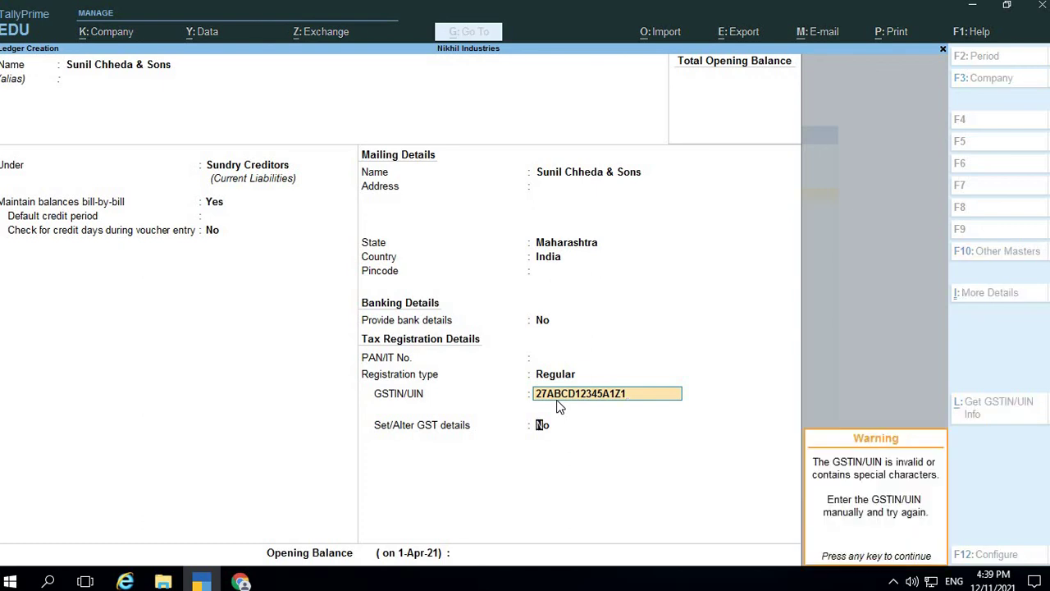
type("y")
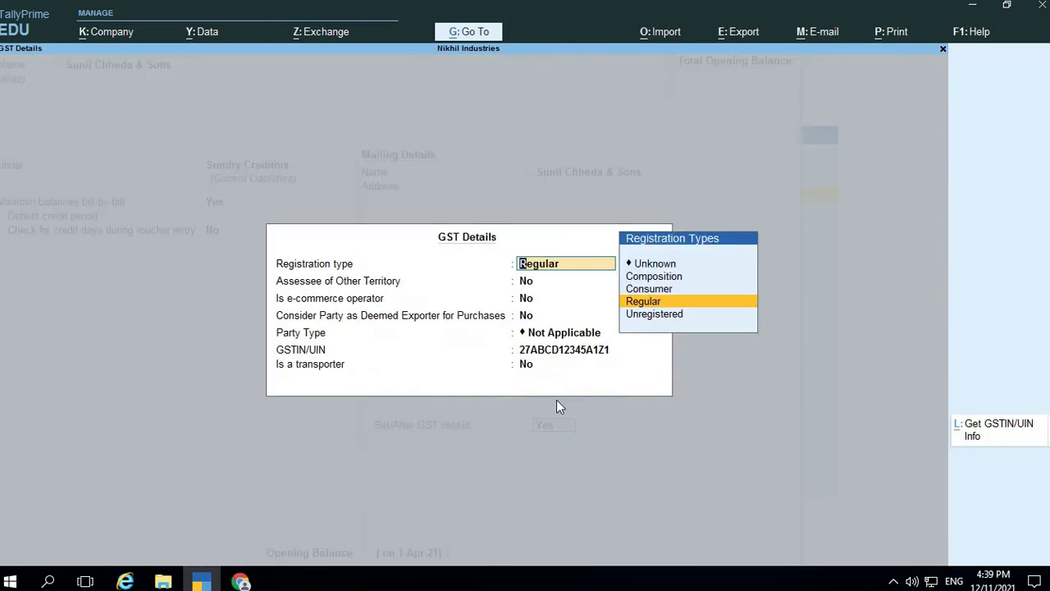
Keep Regular registration, all other flags No and Party Type Not Applicable, dismissing the GSTIN warning
key("Return")
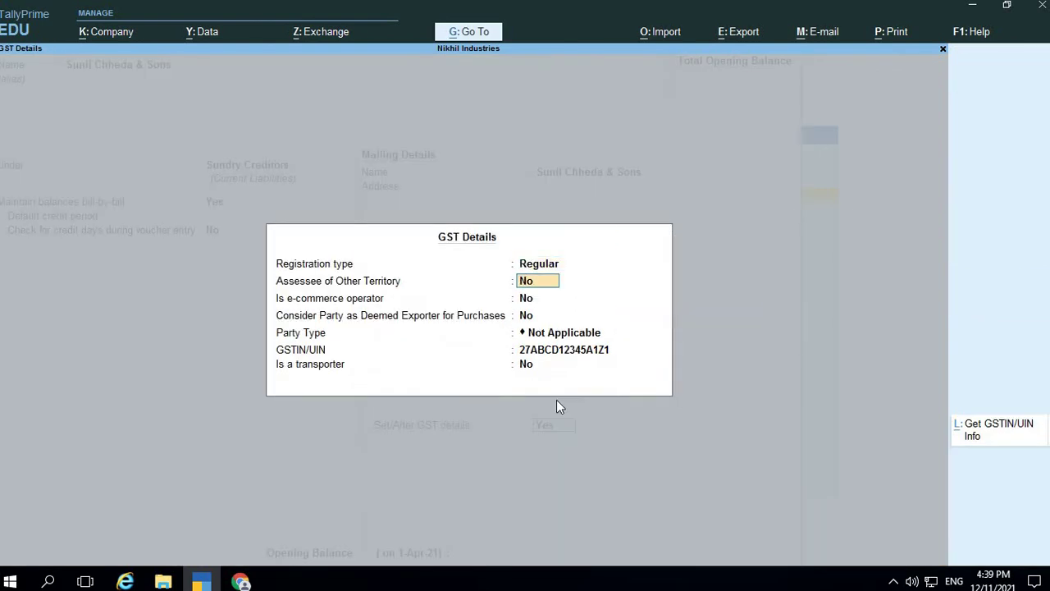
key("Return")
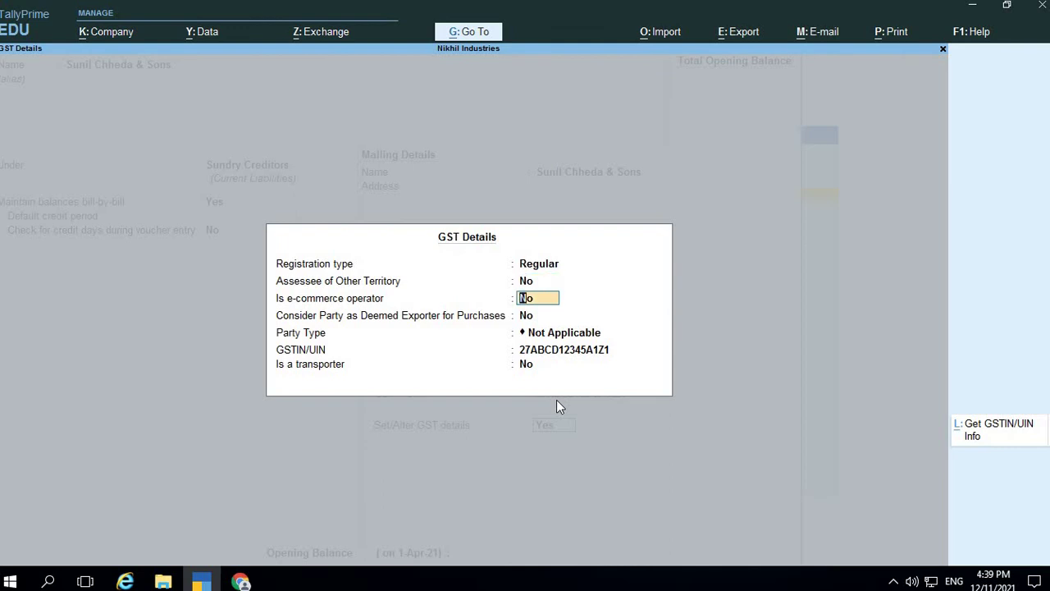
key("Return")
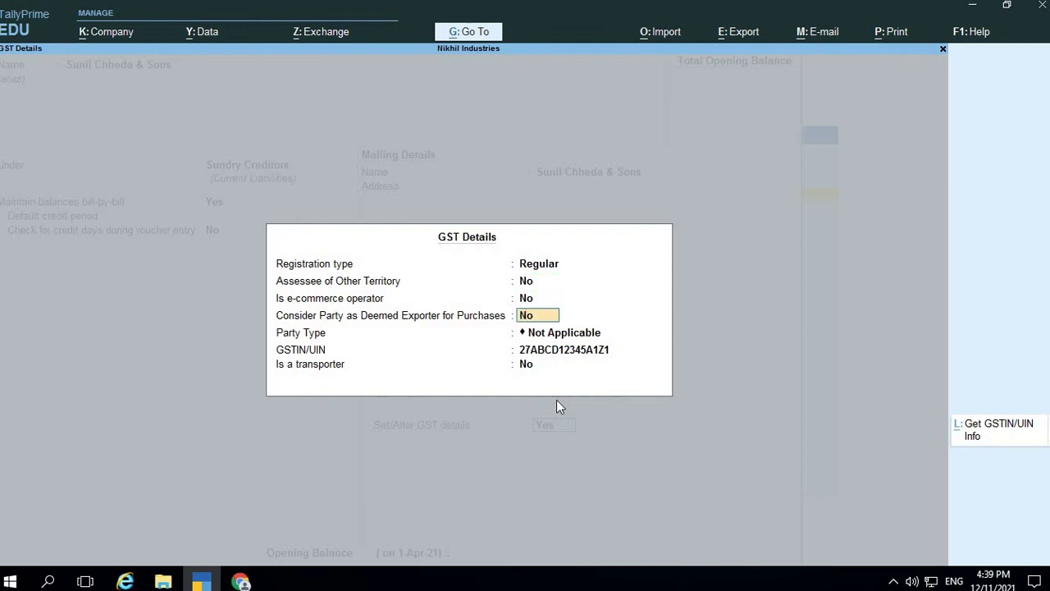
key("Return")
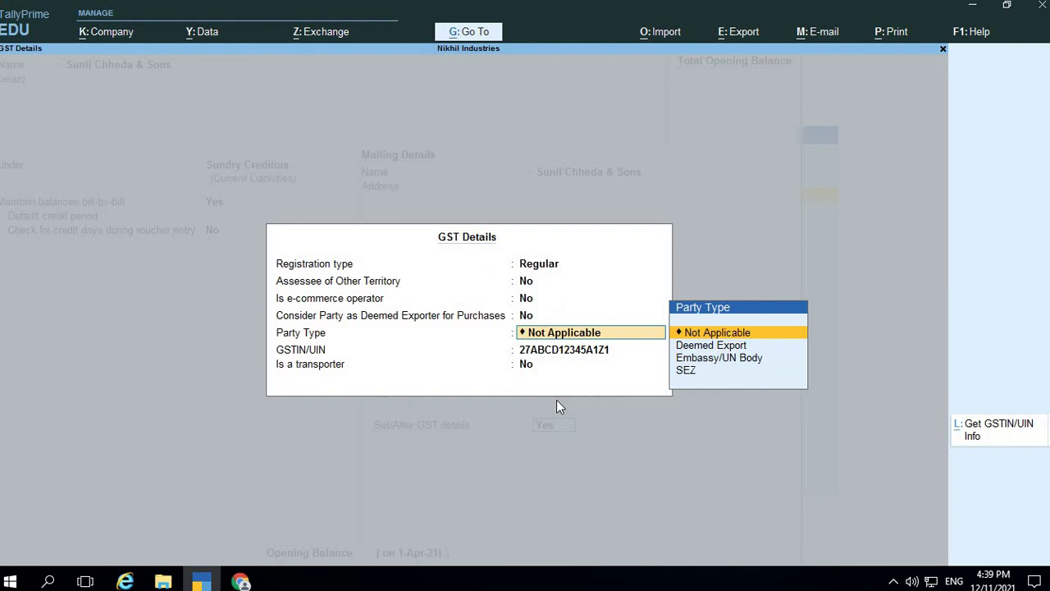
key("Down")
key("Down")
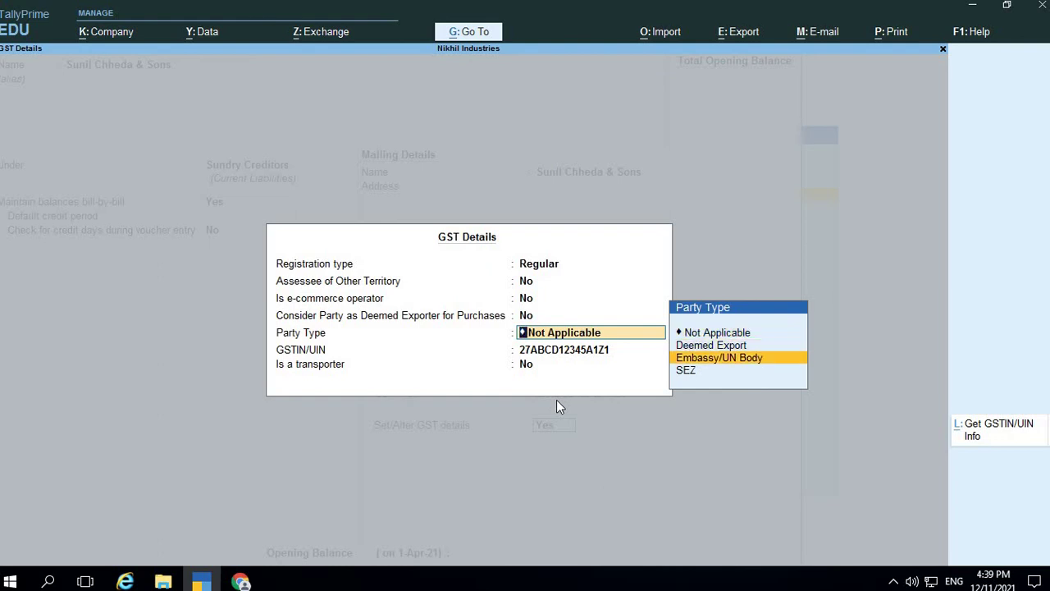
key("Down")
key("Up")
key("Up")
key("Up")
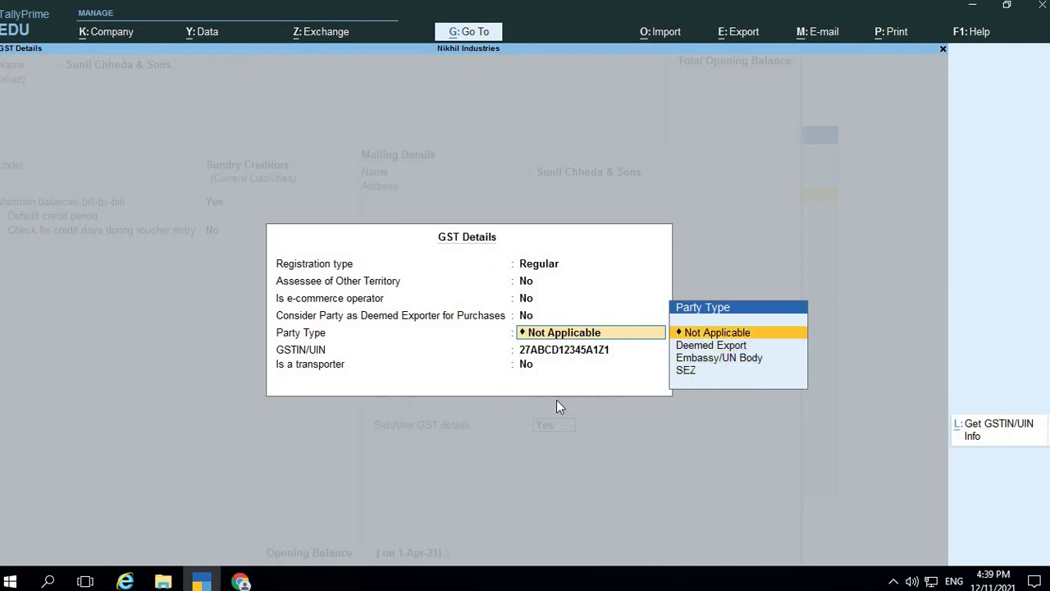
key("Return")
key("ctrl+l")
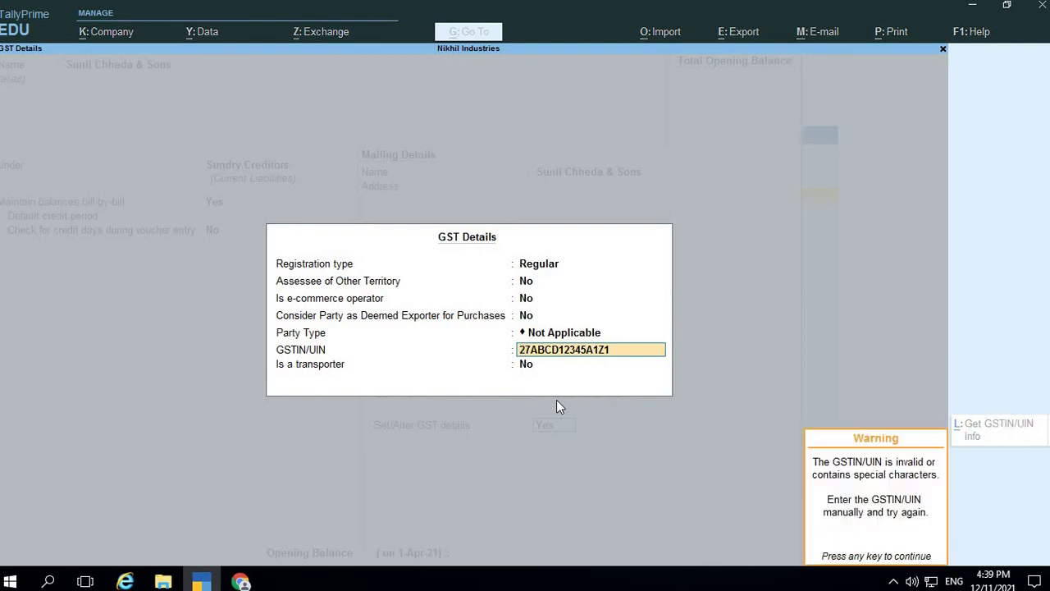
key("Return")
key("Return")
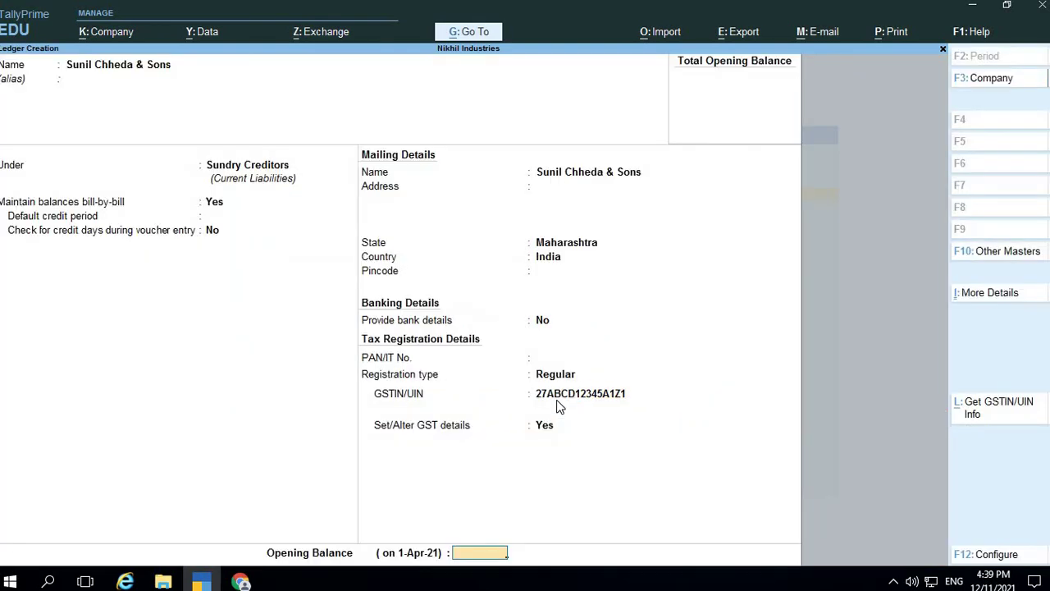
key("Return")
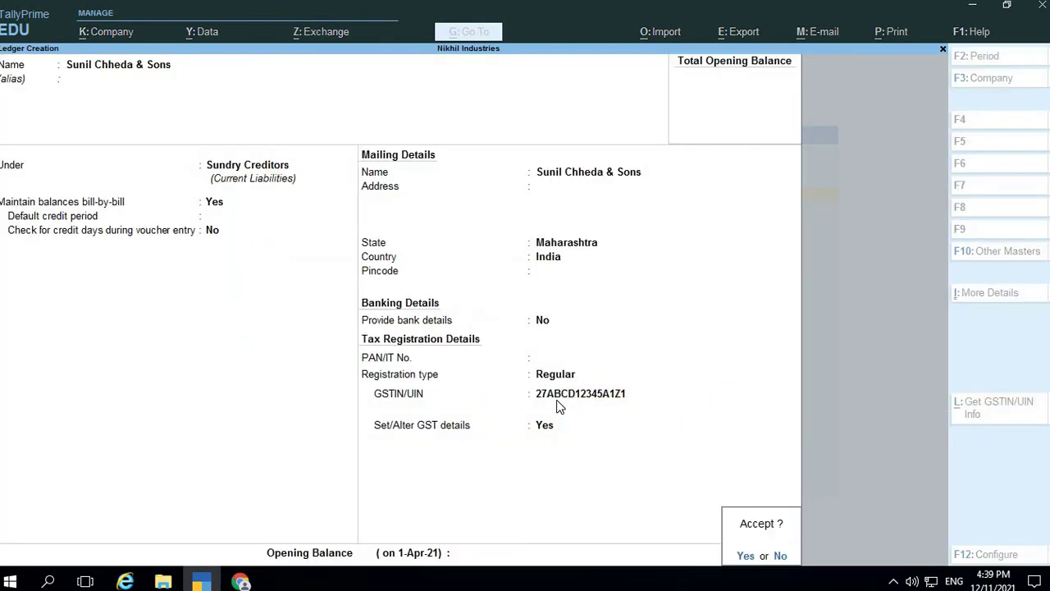
Save the Sunil Chheda & Sons ledger and name the next ledger Cgst
key("y")
key("alt+Tab")
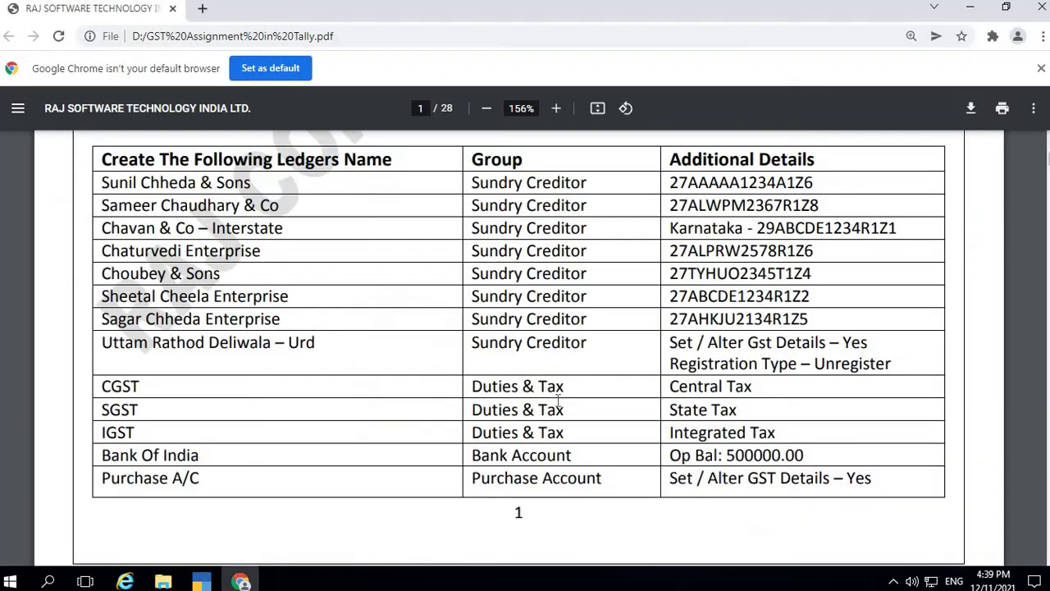
key("alt+Tab")
type("Cgs")
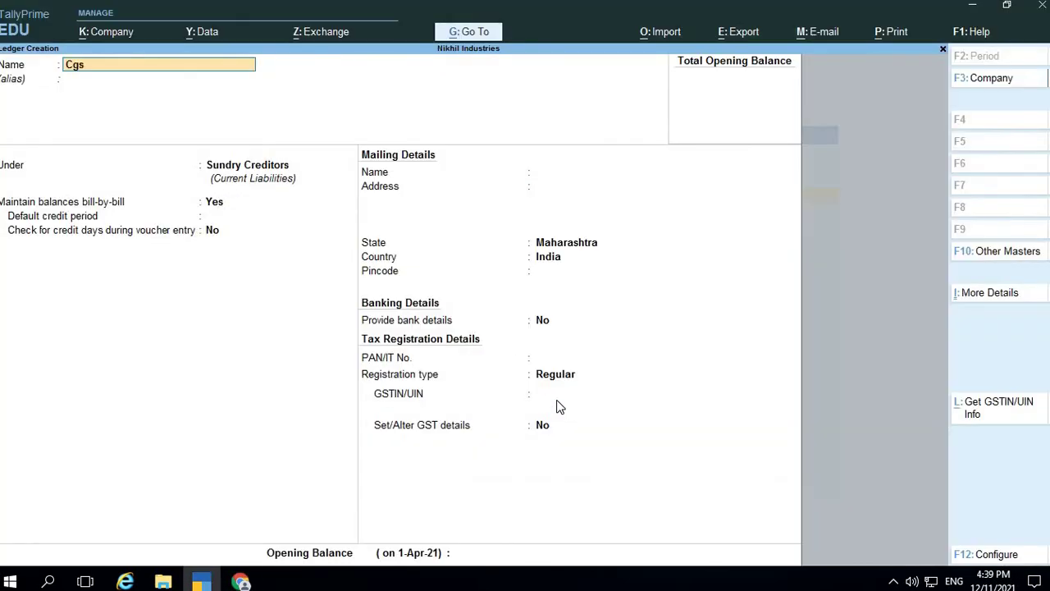
key("Return")
key("Return")
Put Cgst under Duties & Taxes with duty type GST and tax type Central Tax
type("Du")
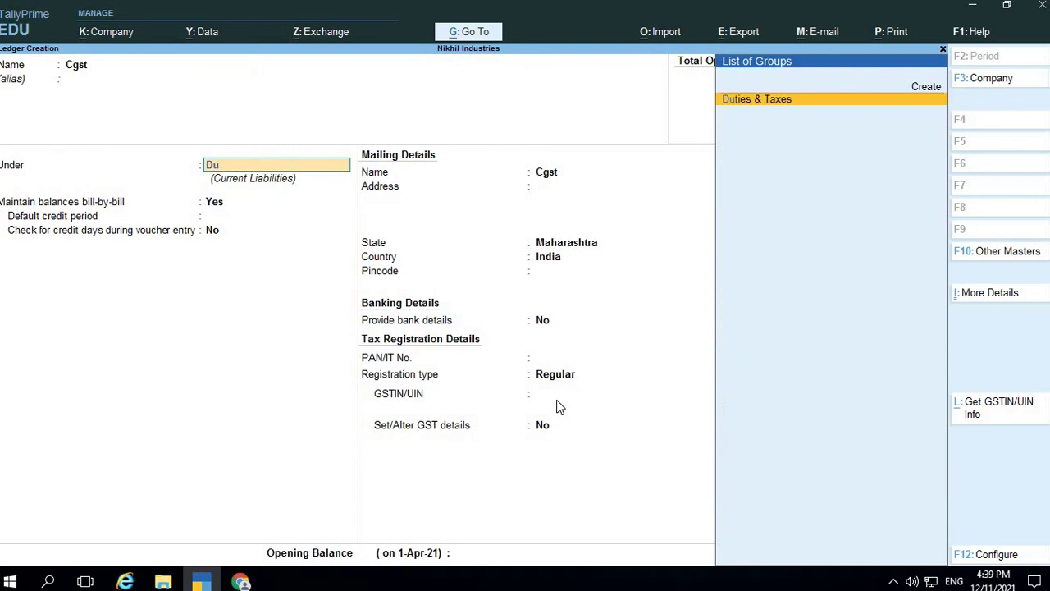
key("Return")
key("Up")
key("Return")
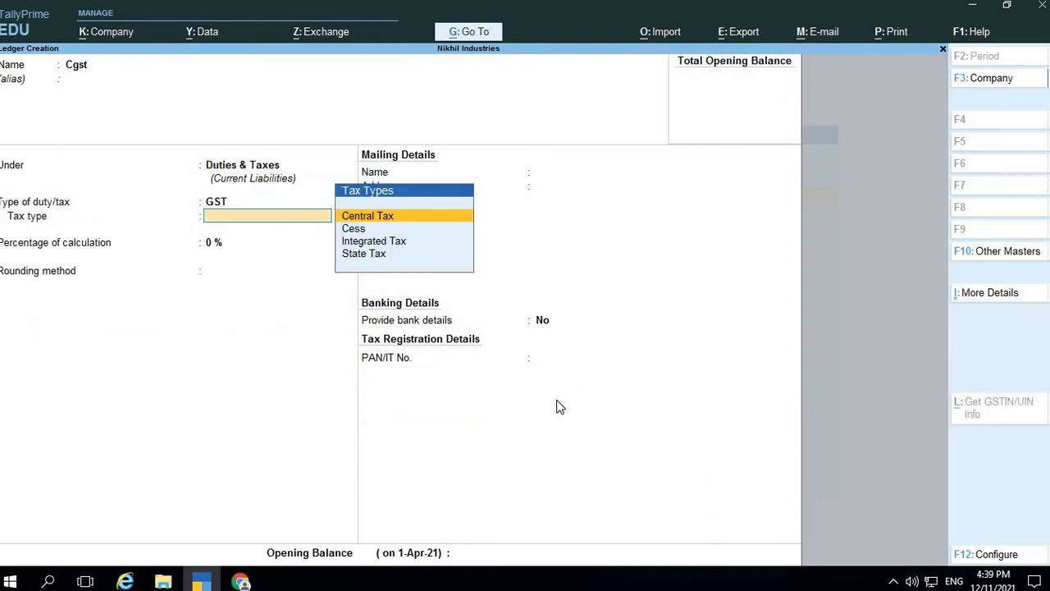
key("Return")
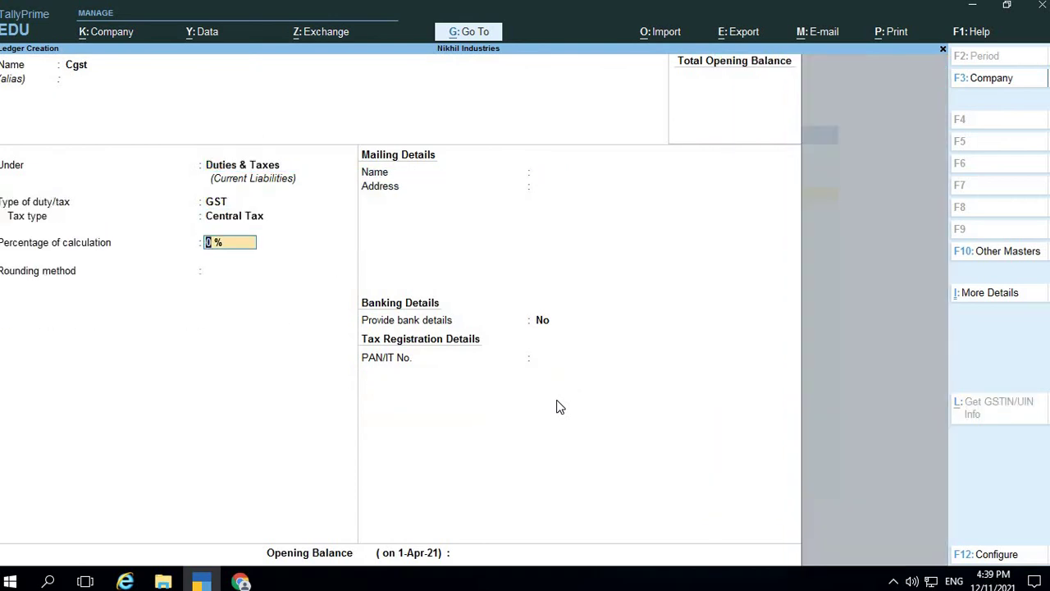
key("alt+Tab")
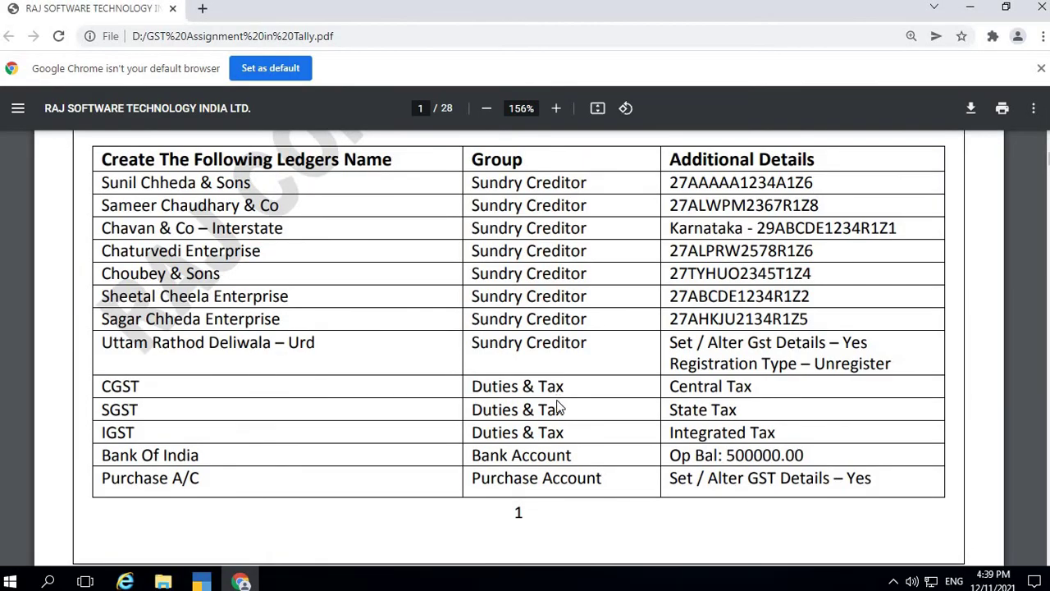
key("alt+Tab")
Keep 0 % with rounding Not Applicable and save the Cgst ledger
key("Return")
key("Down")
key("Up")
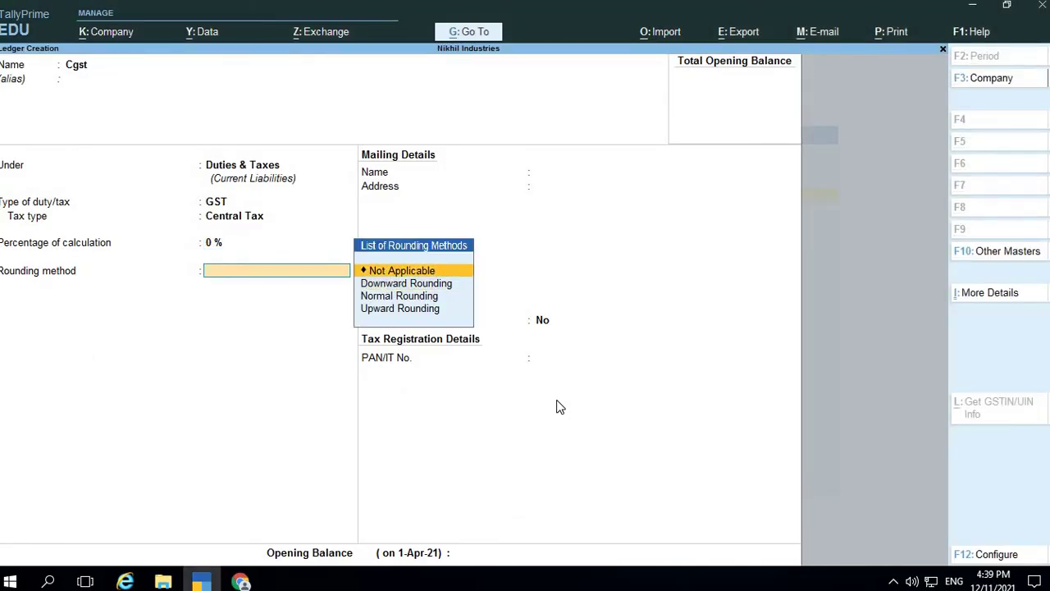
key("Return")
key("Return")
key("Return")
key("Return")
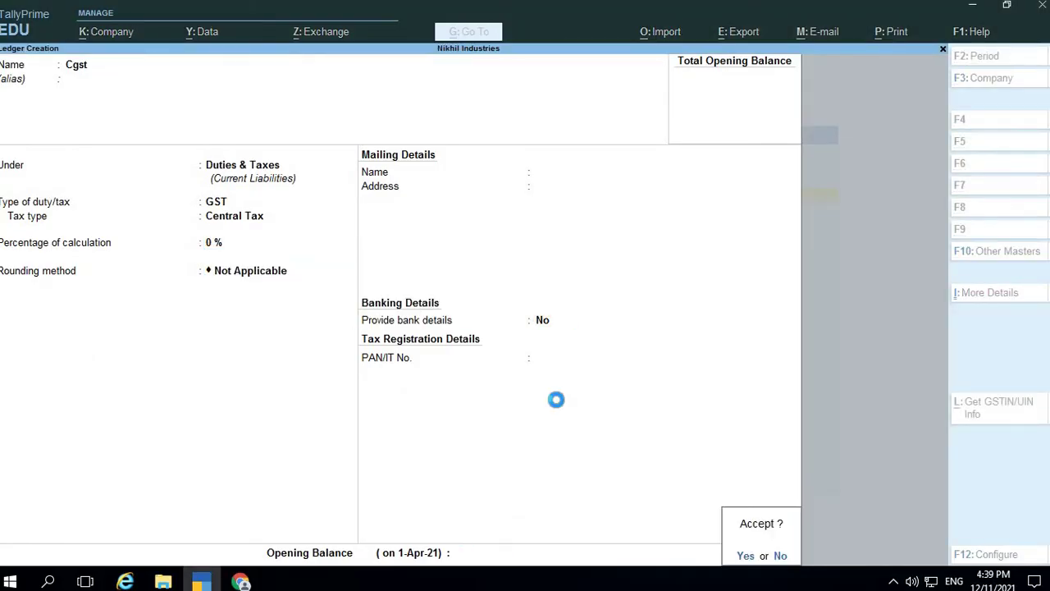
type("Sgst")
Give the Sgst ledger GST duty type, State Tax, 0 % and Not Applicable rounding, and save it
key("Return")
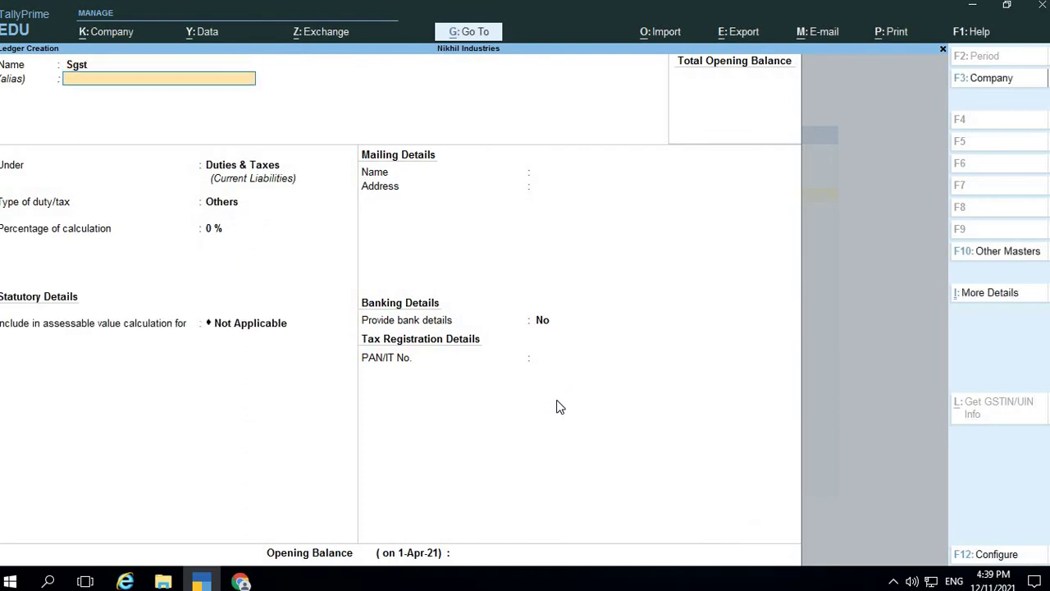
key("Return")
key("Return")
key("Up")
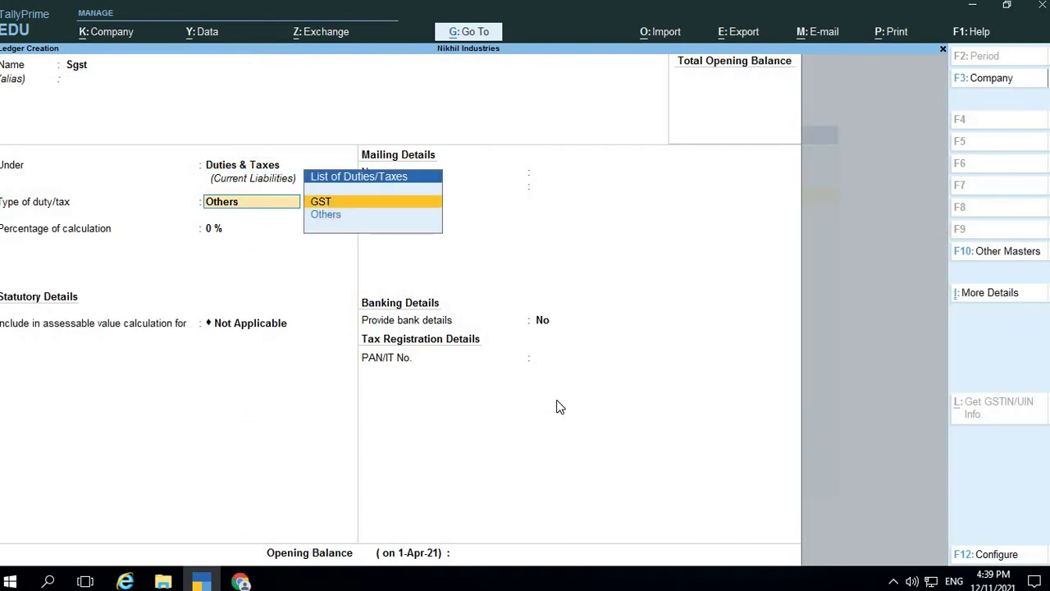
key("Return")
key("Down")
key("Down")
key("Down")
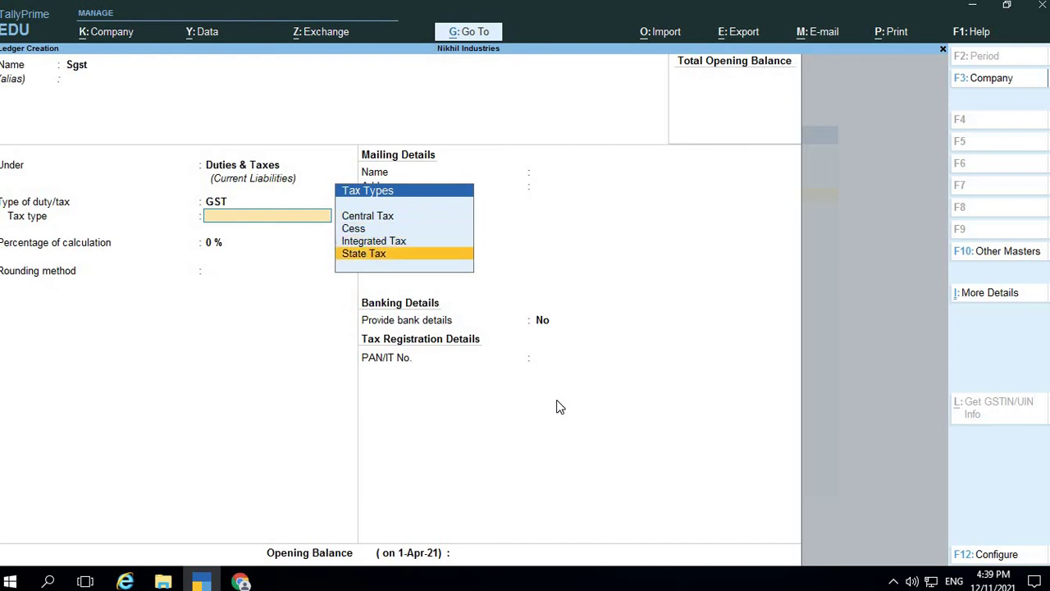
key("Return")
key("Return")
key("Return")
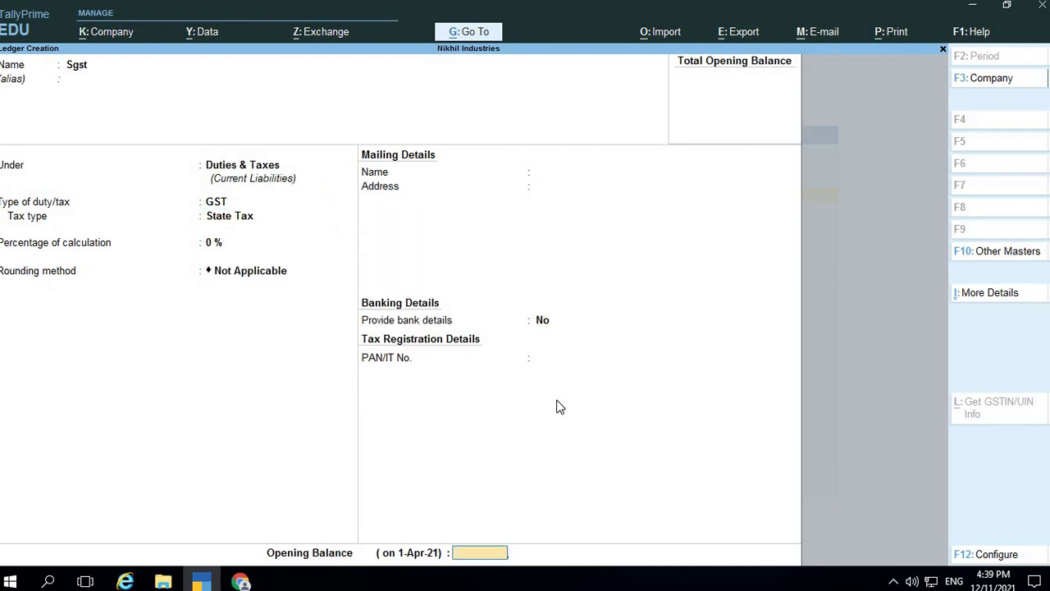
key("Return")
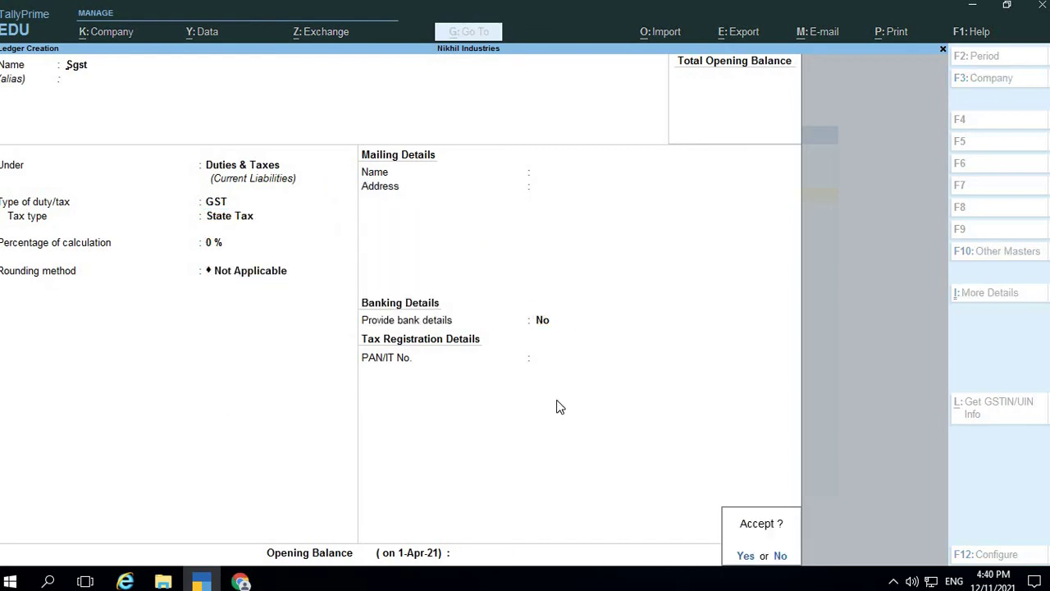
key("Return")
Save the Igst ledger under Duties & Taxes as GST Integrated Tax at 0%
type("Igs")
key("Return")
key("Return")
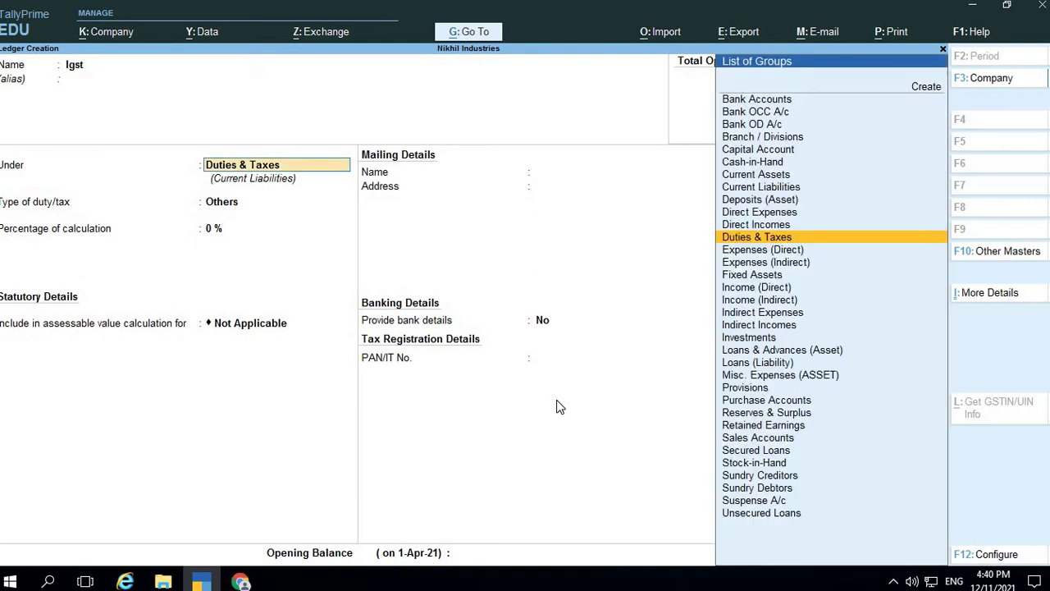
key("Return")
key("Up")
key("Return")
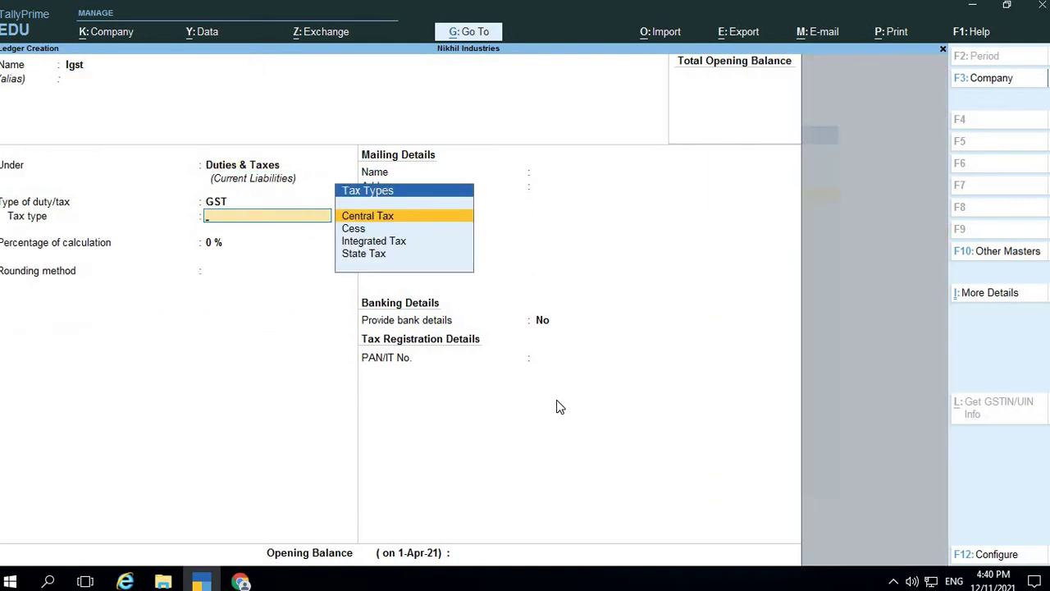
key("Down")
key("Down")
key("Return")
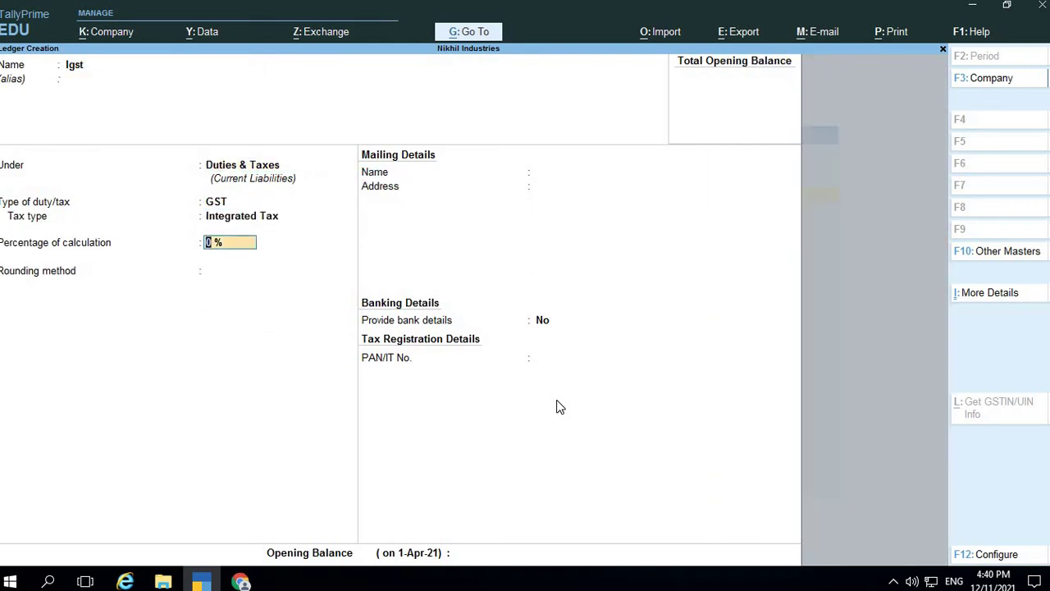
key("Return")
key("Return")
key("Return")
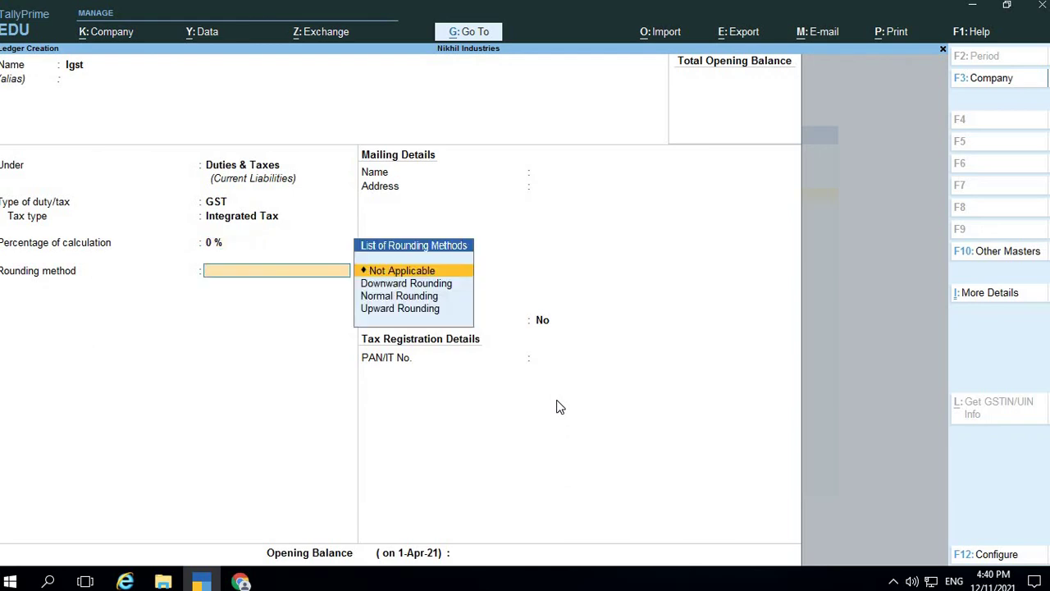
key("Return")
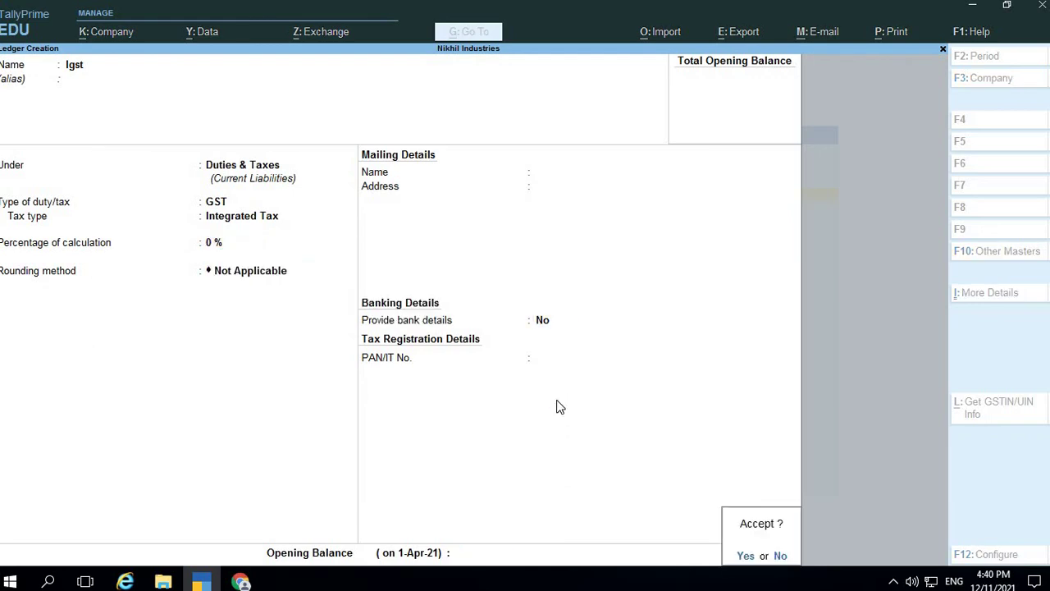
key("y")
Check the assignment PDF and save a Bank of India ledger under Bank Accounts
key("alt+Tab")
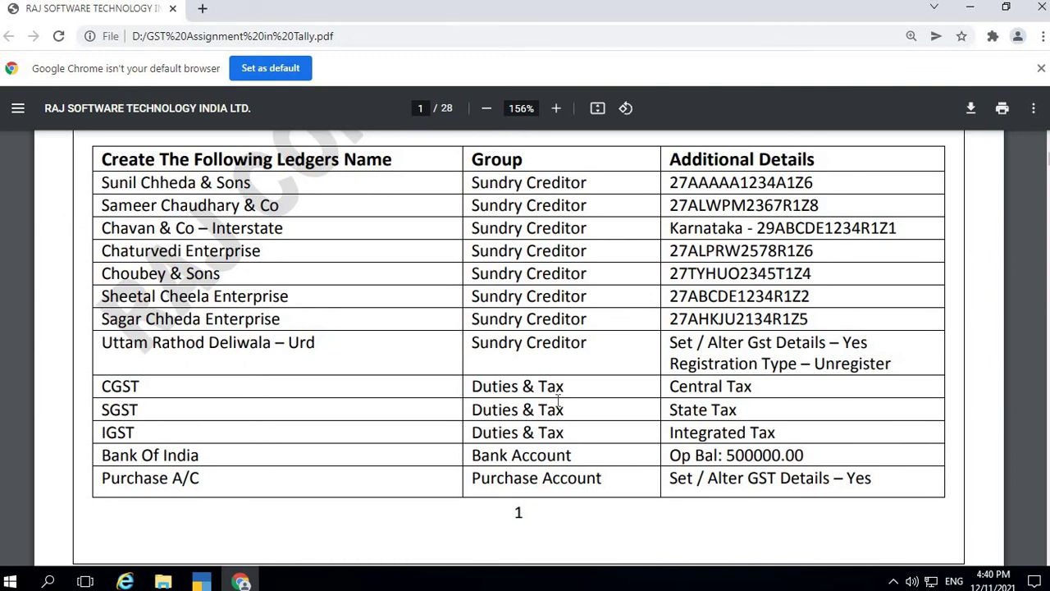
key("alt+Tab")
type("Bank")
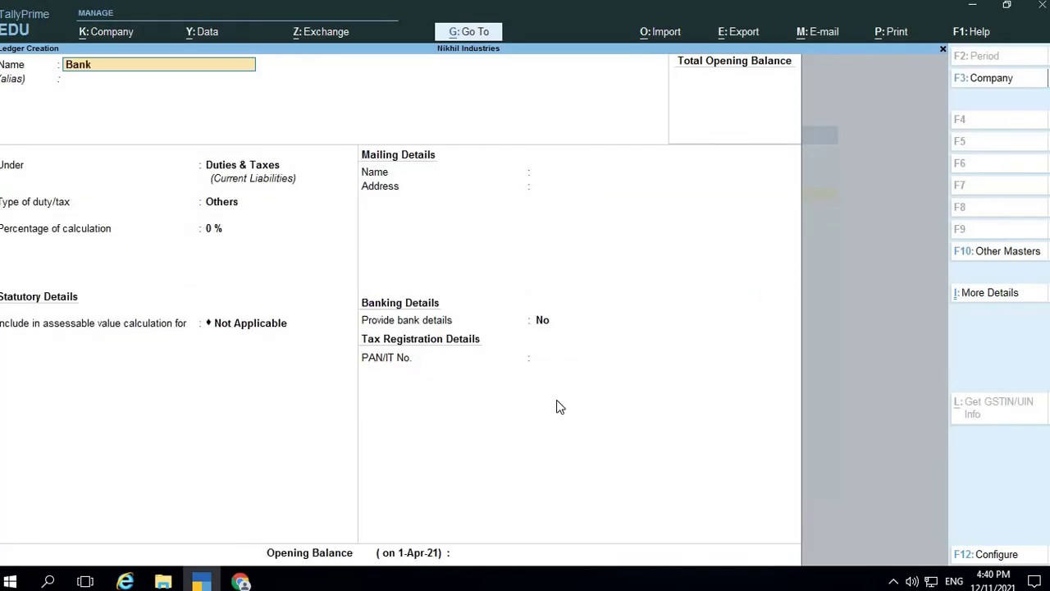
type(" of india")
key("Return")
type("Bank")
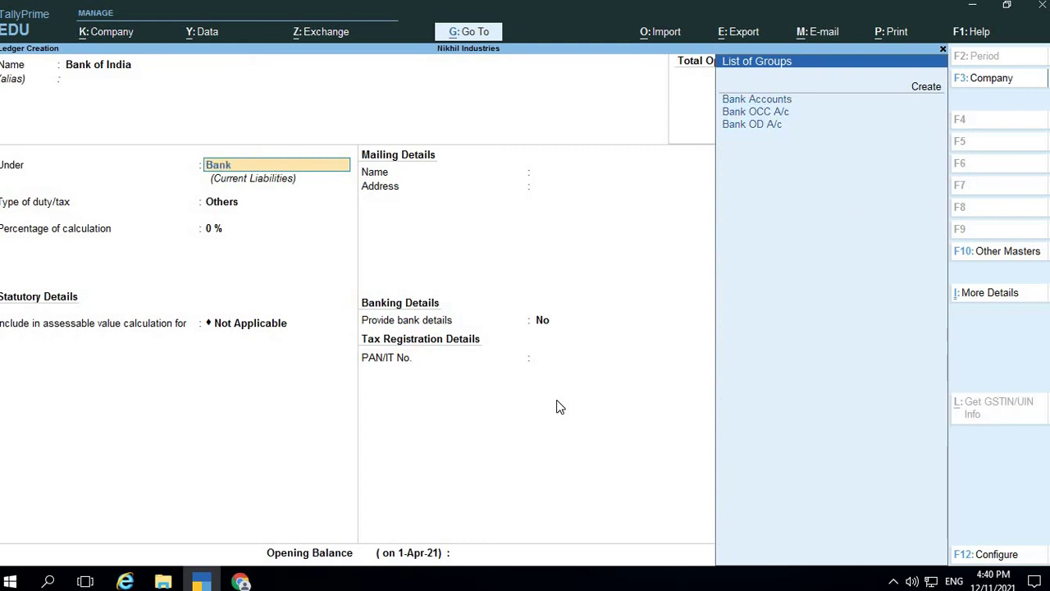
key("Return")
key("Return")
key("Return")
key("Return")
key("Return")
key("Return")
key("Return")
key("Return")
key("Return")
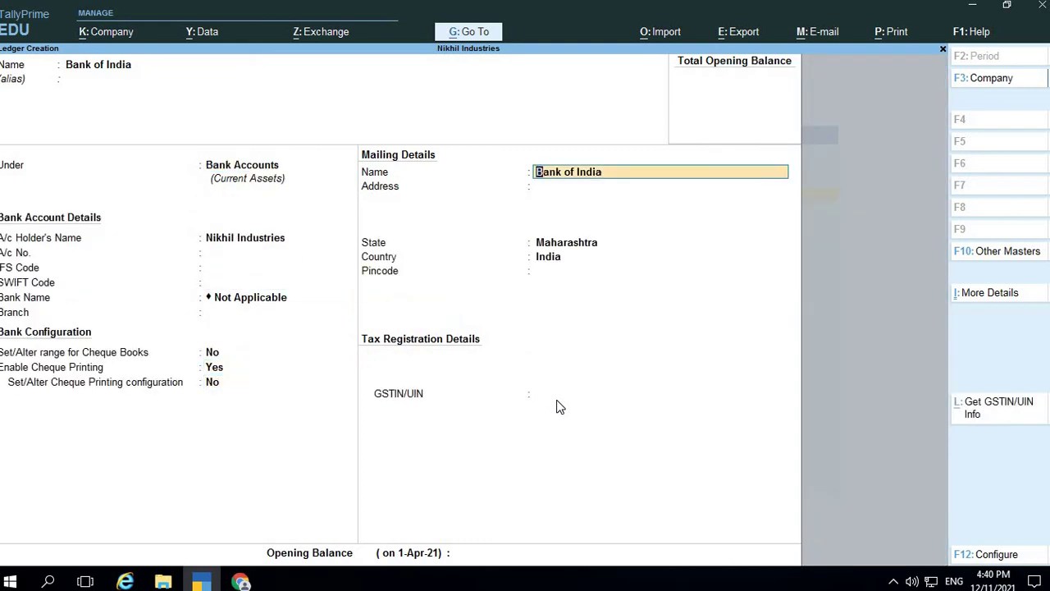
key("Return")
key("Return")
key("Return")
key("Return")
key("Return")
key("Return")
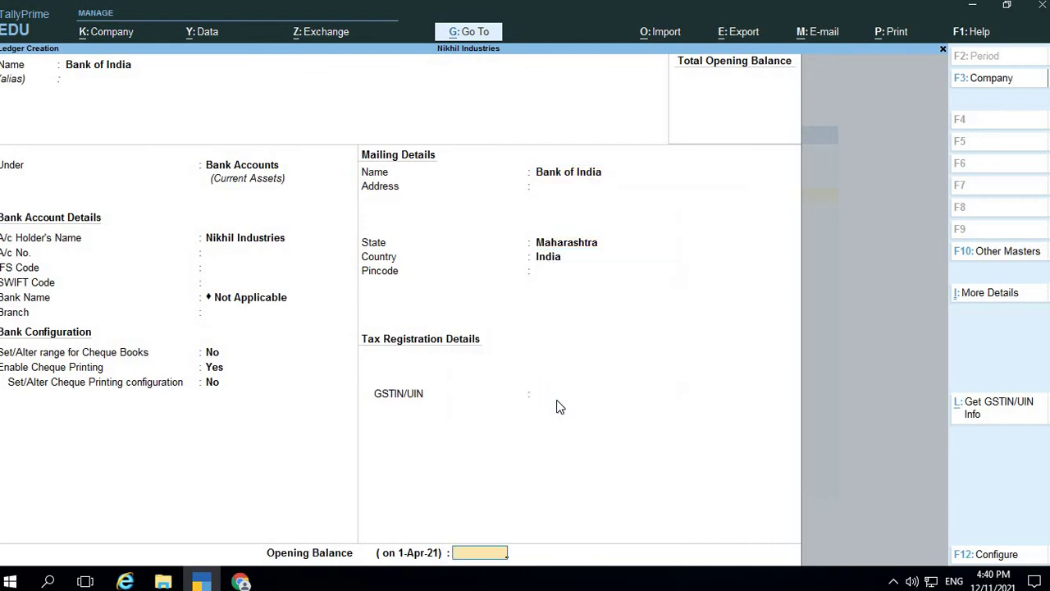
key("Return")
key("Return")
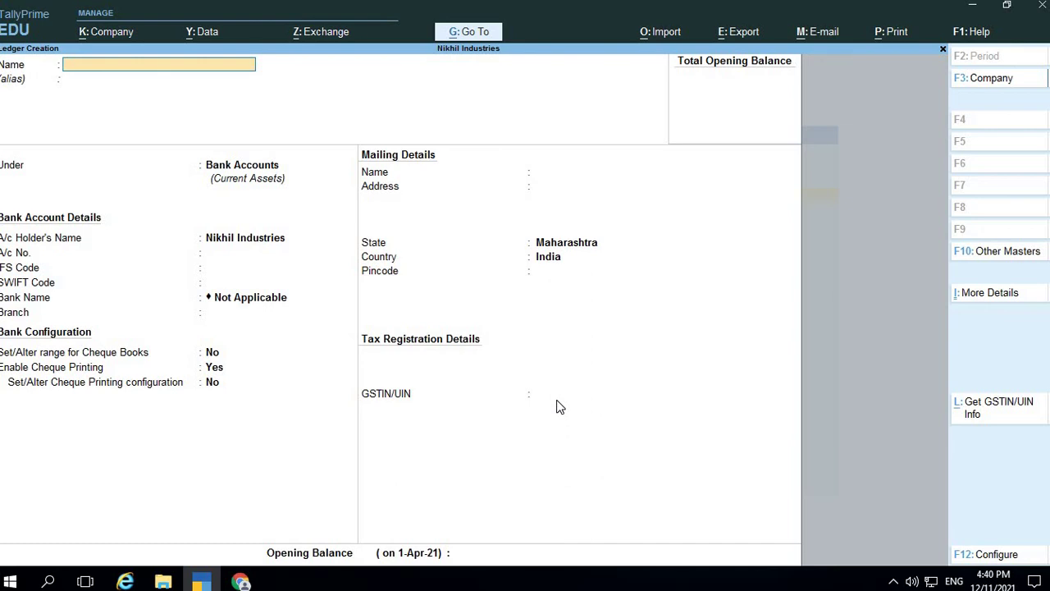
key("alt+Tab")
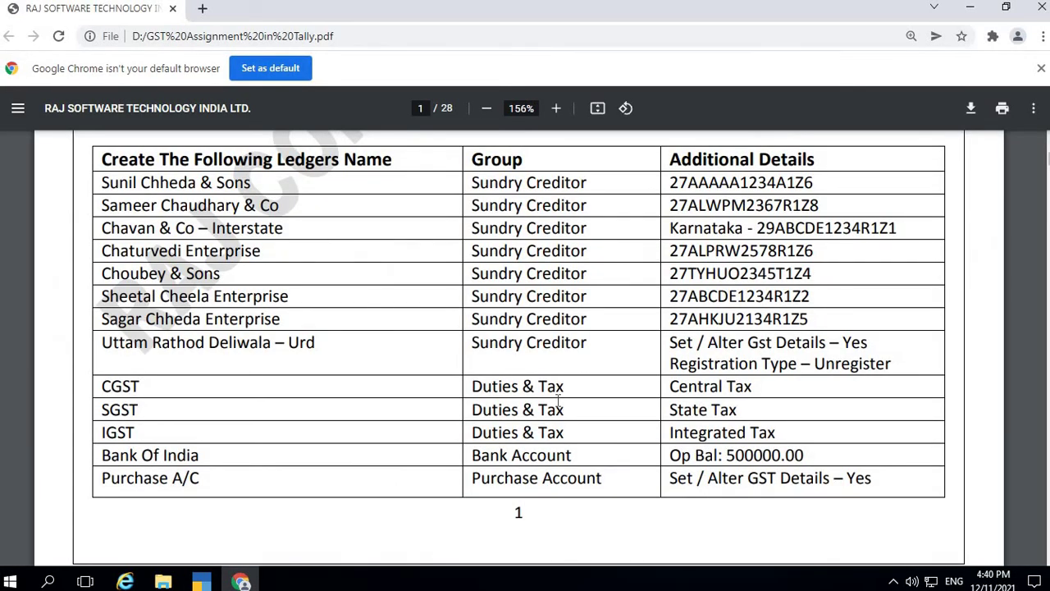
key("alt+Tab")
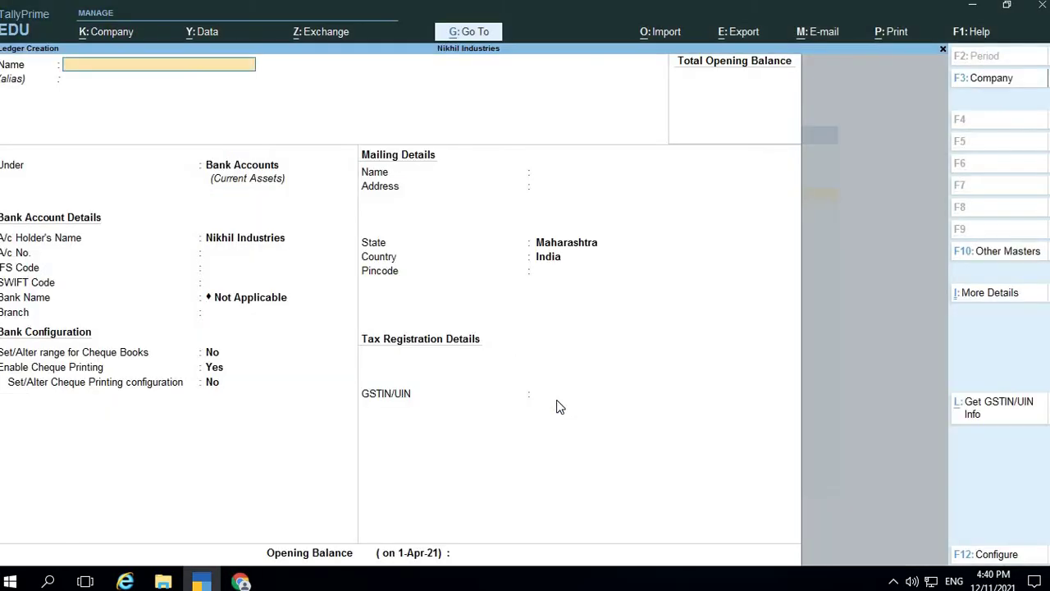
Name the ledger 'Purchase A\c' under Purchase Accounts, ledger type Not Applicable
type("Purchase A\\c")
key("Return")
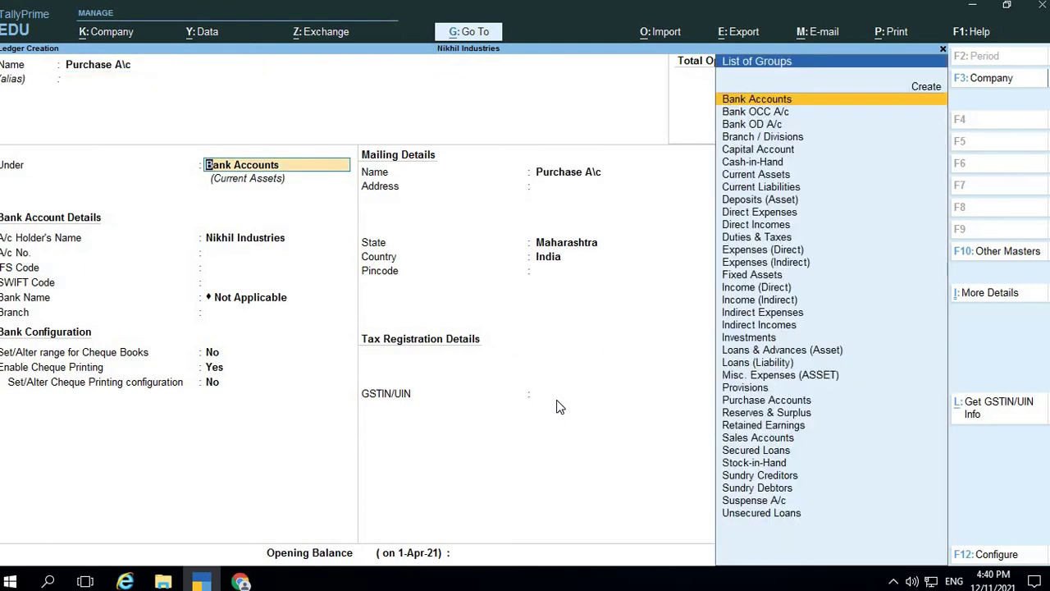
type("Pu")
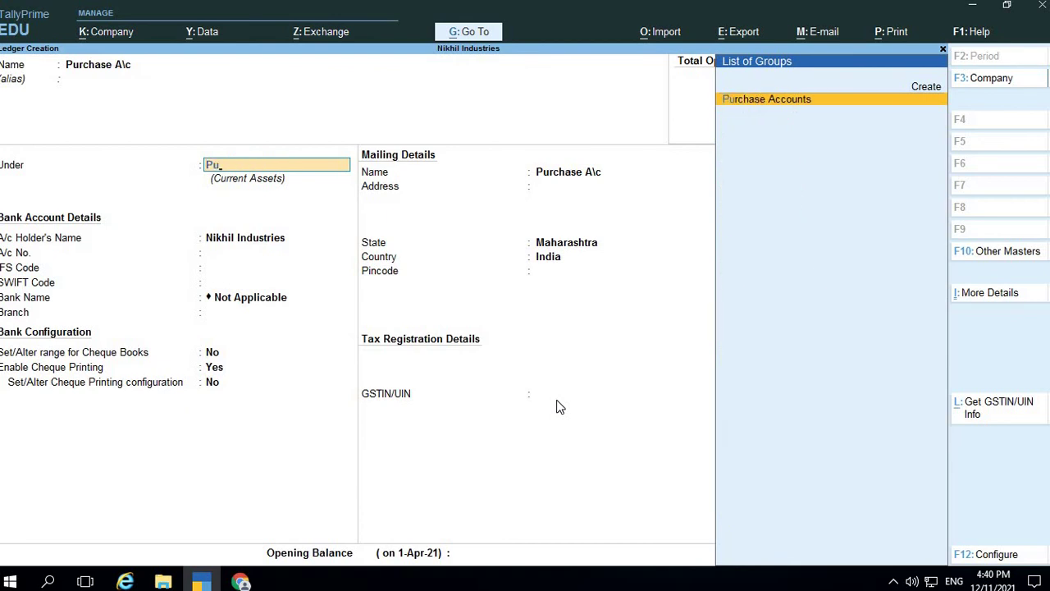
key("Return")
key("Return")
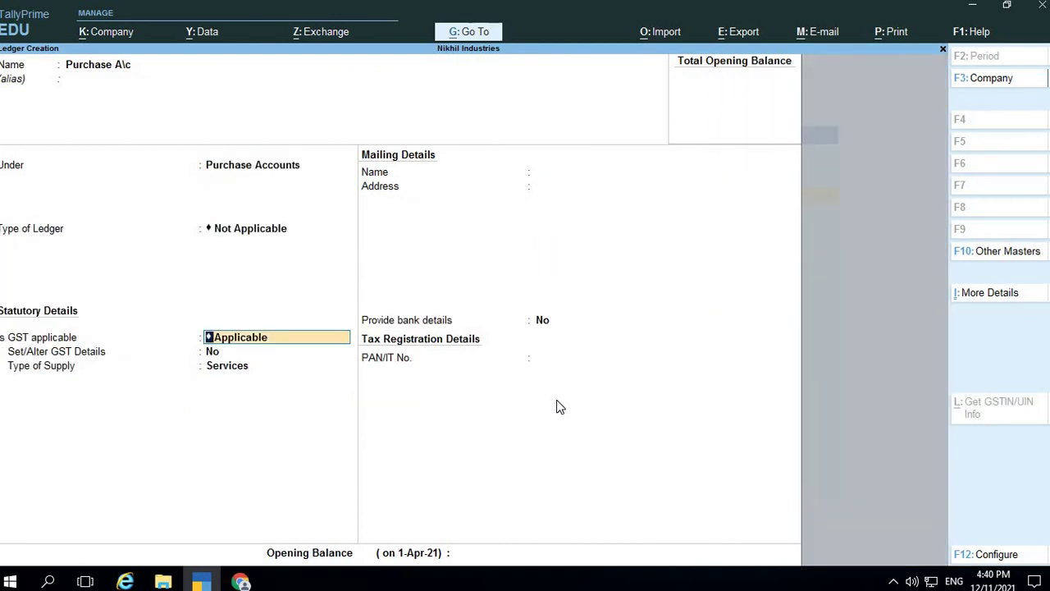
key("Return")
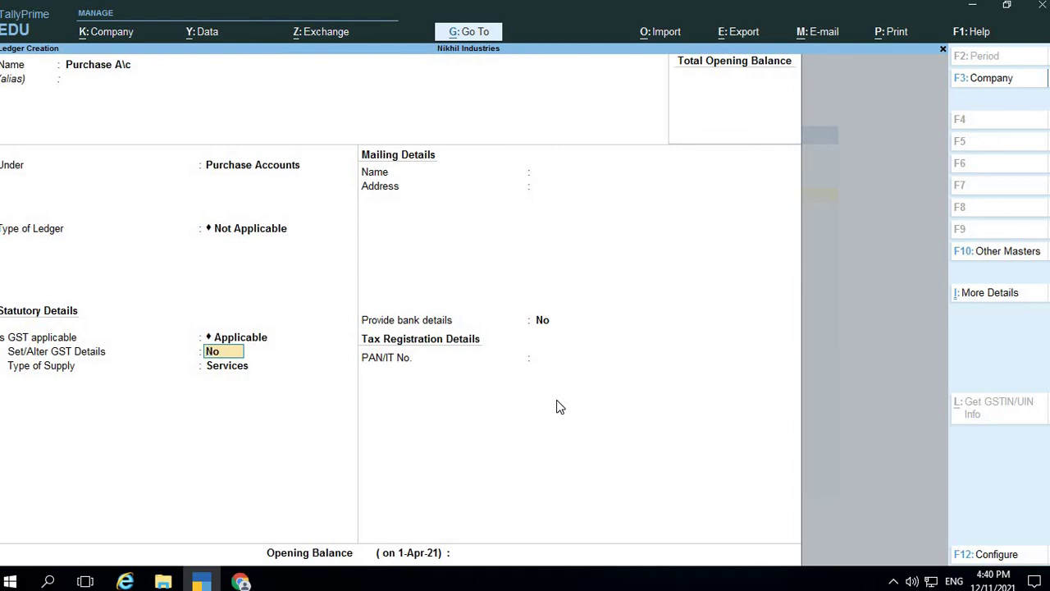
Enable GST details, leaving classification Undefined and nature of transaction Not Applicable
key("y")
key("Return")
key("BackSpace")
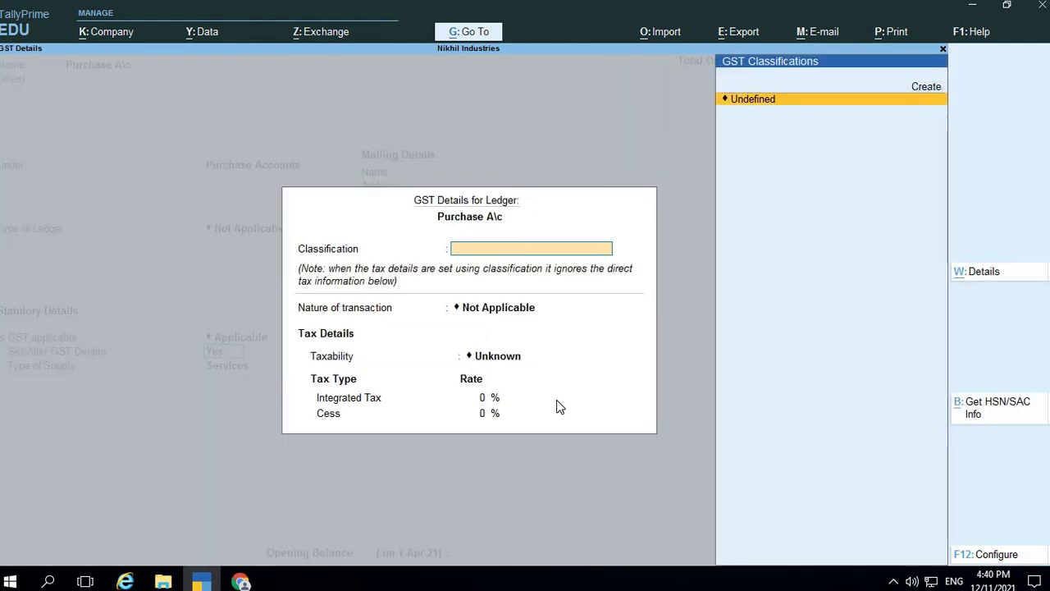
key("Return")
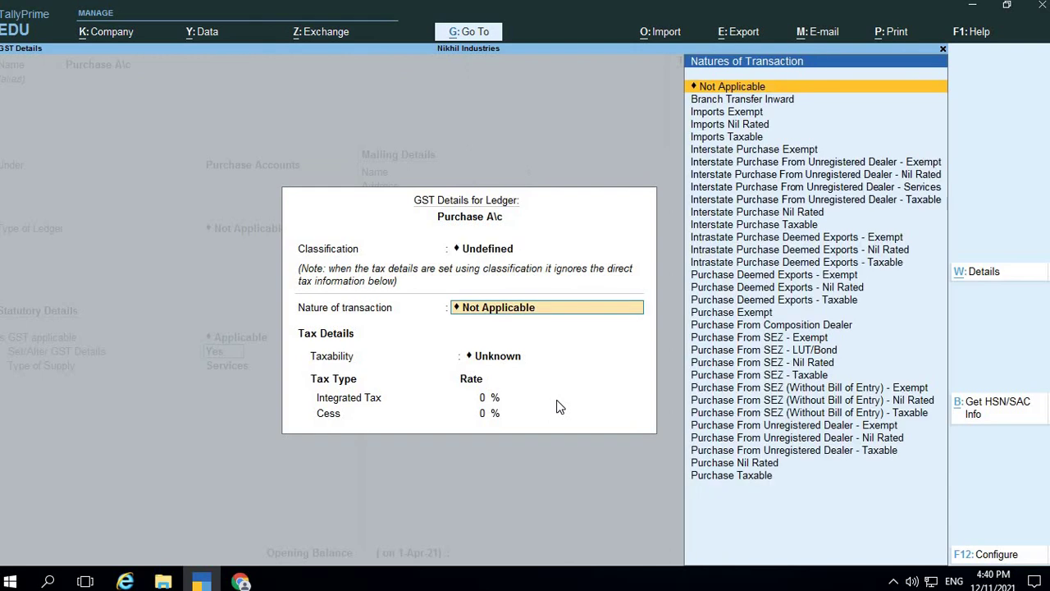
key("Down")
key("Down")
key("Down")
key("Down")
key("Down")
key("Down")
key("Down")
key("Down")
key("Down")
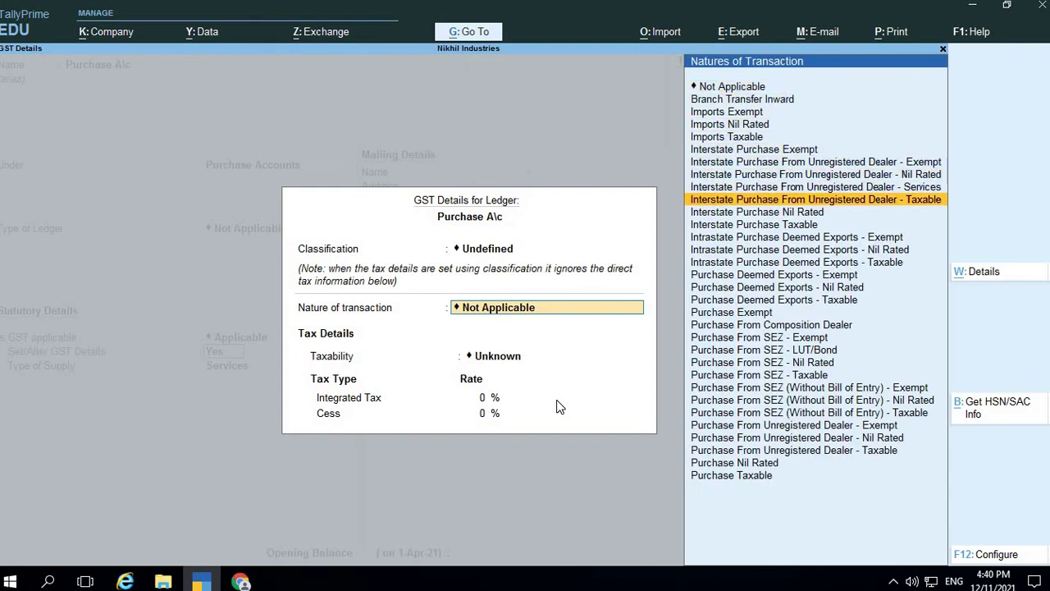
key("Down")
key("Down")
key("Down")
key("Up")
key("Up")
key("Up")
key("Up")
key("Up")
key("Down")
key("Down")
key("Down")
key("Down")
key("Down")
key("Down")
key("Down")
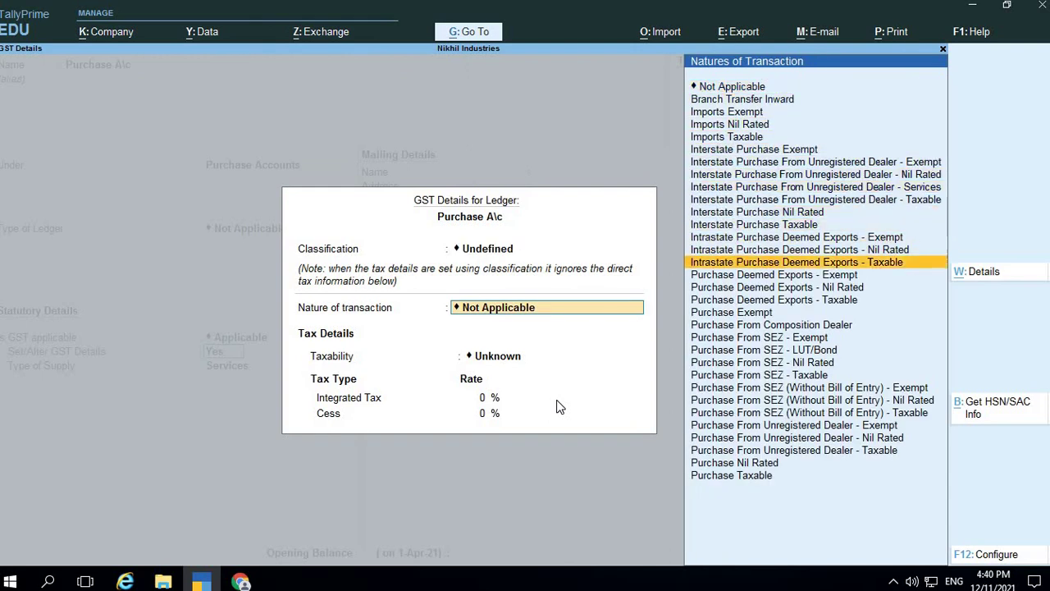
key("Down")
key("Down")
key("Down")
key("Down")
key("Down")
key("Down")
key("Down")
key("Down")
key("Down")
key("Down")
key("Down")
key("Down")
key("Down")
key("Down")
key("Down")
key("Down")
key("Down")
key("Up")
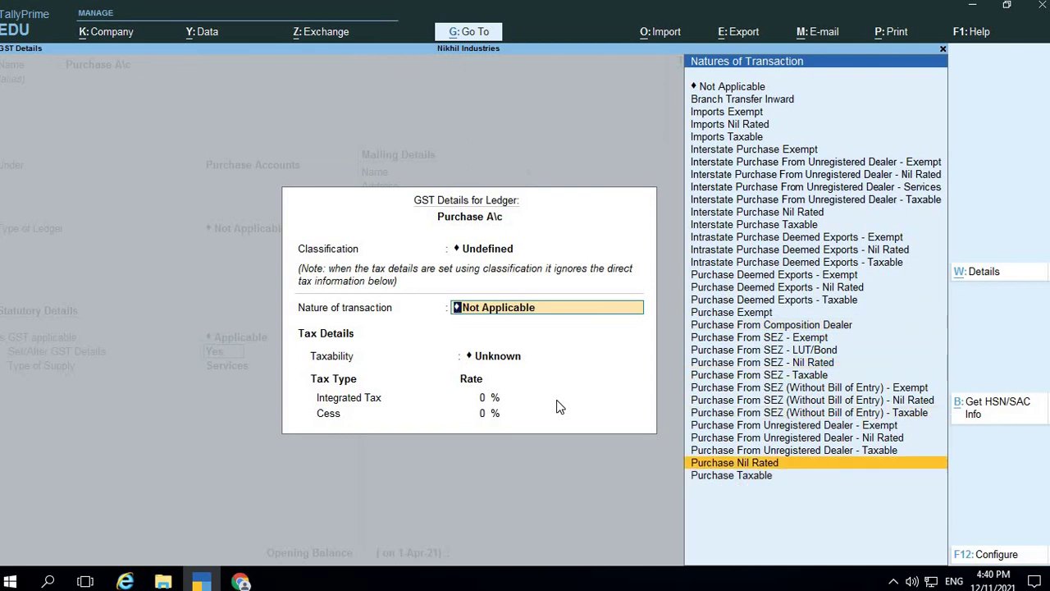
key("Up")
key("Up")
key("Up")
key("Up")
key("Up")
key("Up")
key("Up")
key("Up")
key("Up")
key("Up")
key("Up")
key("Up")
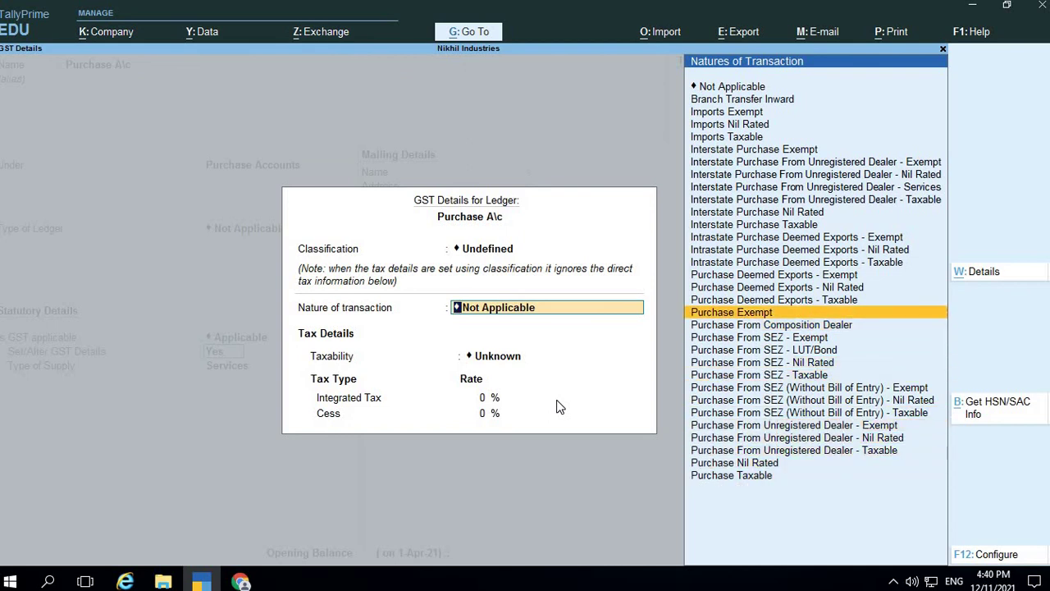
key("Up")
key("Up")
key("Up")
key("Up")
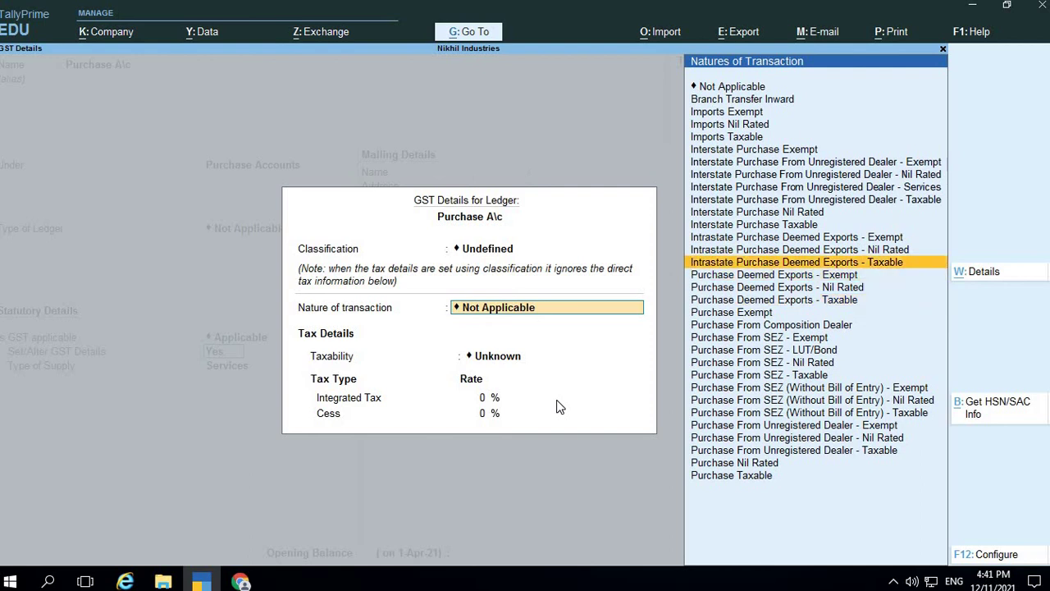
key("Up")
key("Up")
key("Up")
key("Up")
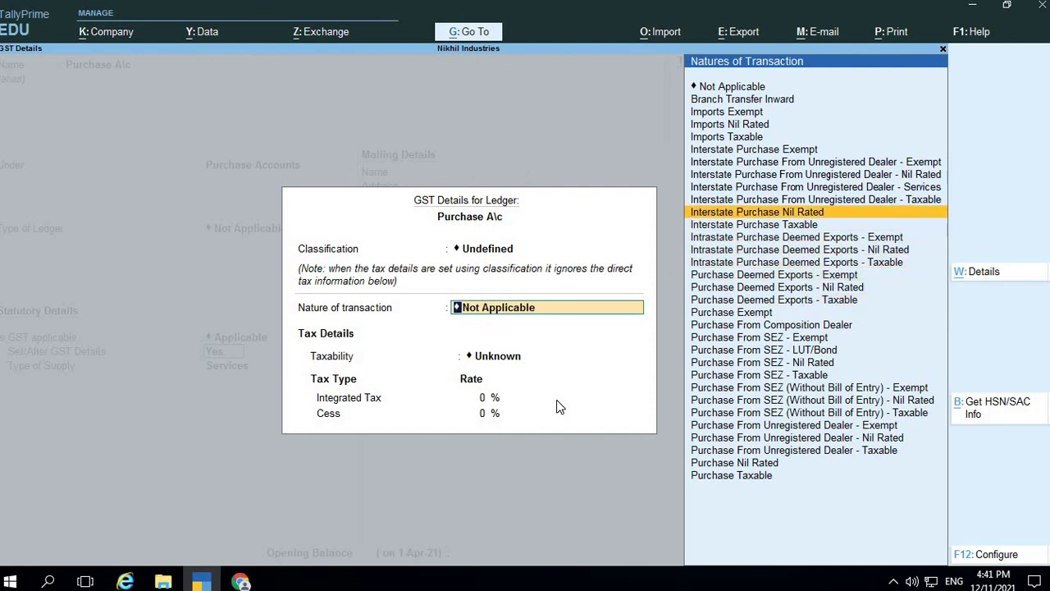
key("Up")
key("Up")
key("Up")
key("Up")
key("Up")
key("Up")
key("Up")
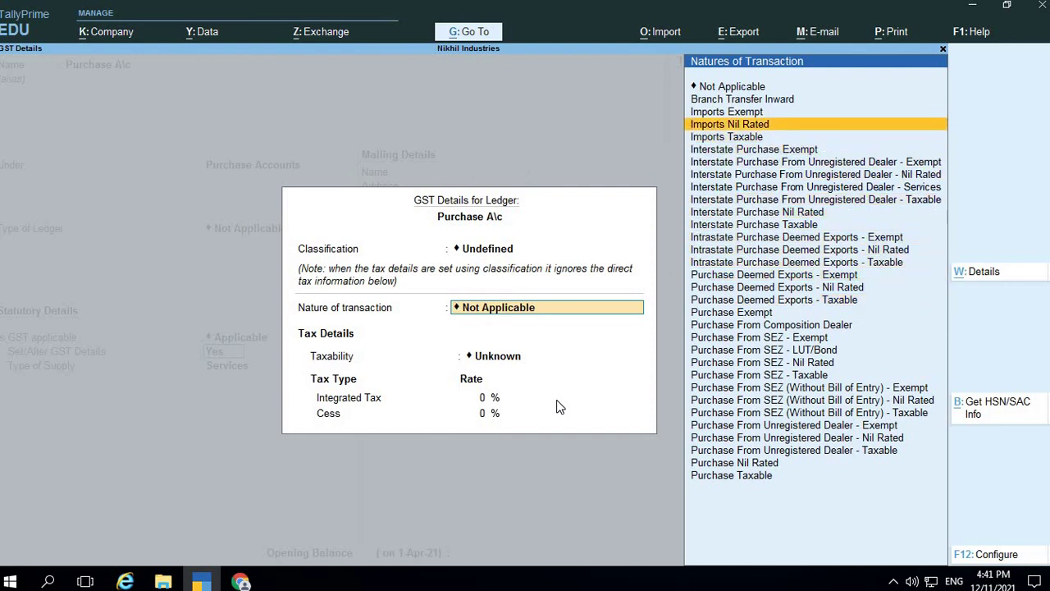
key("Up")
key("Up")
key("Up")
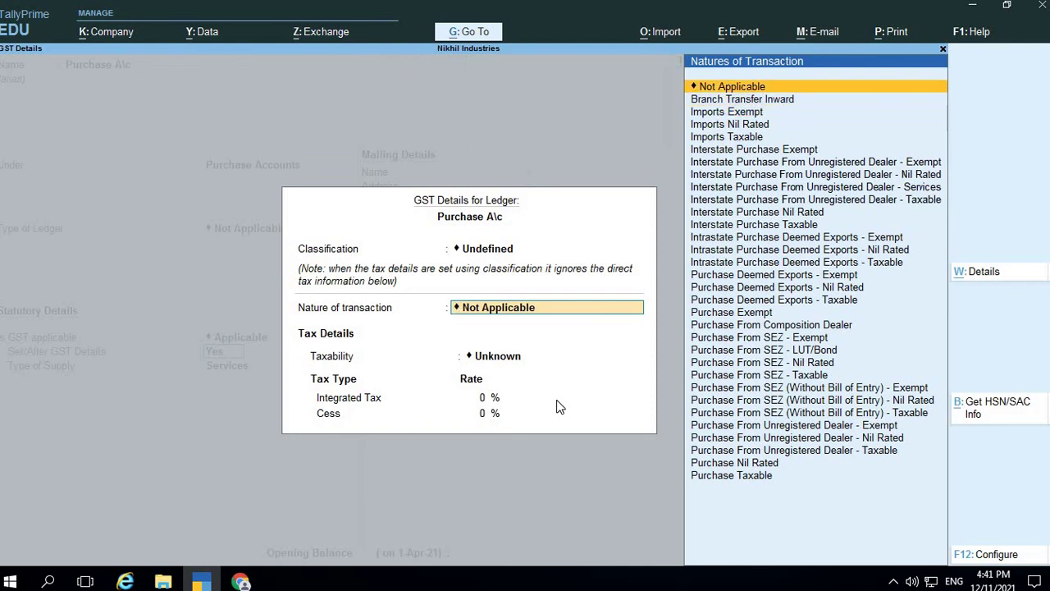
key("Return")
Set supply type to Goods, save Purchase A\c, and begin a 'Sales A\c' ledger
key("Return")
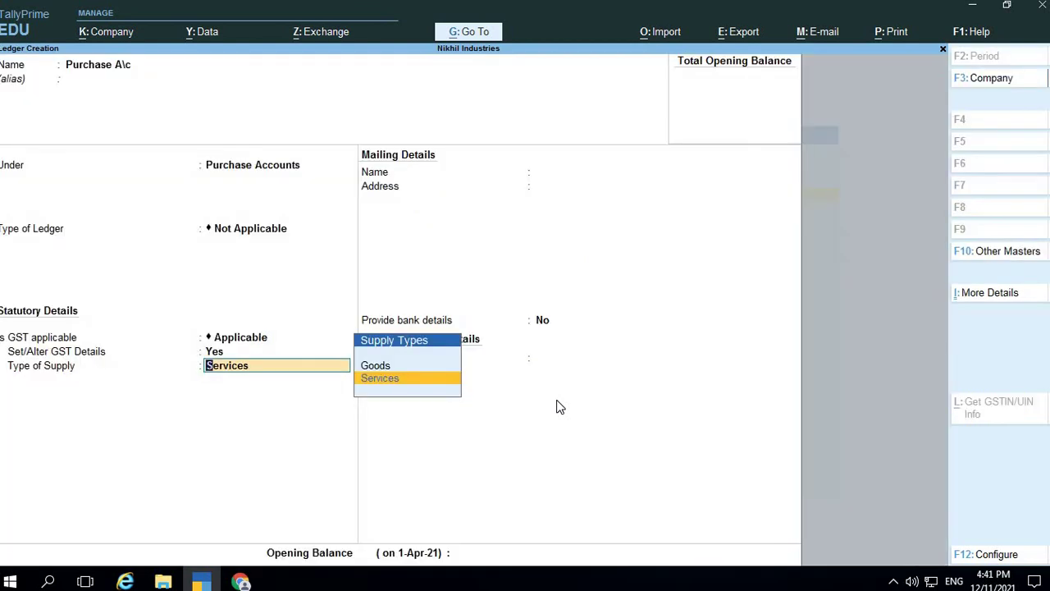
key("Up")
key("Return")
key("Return")
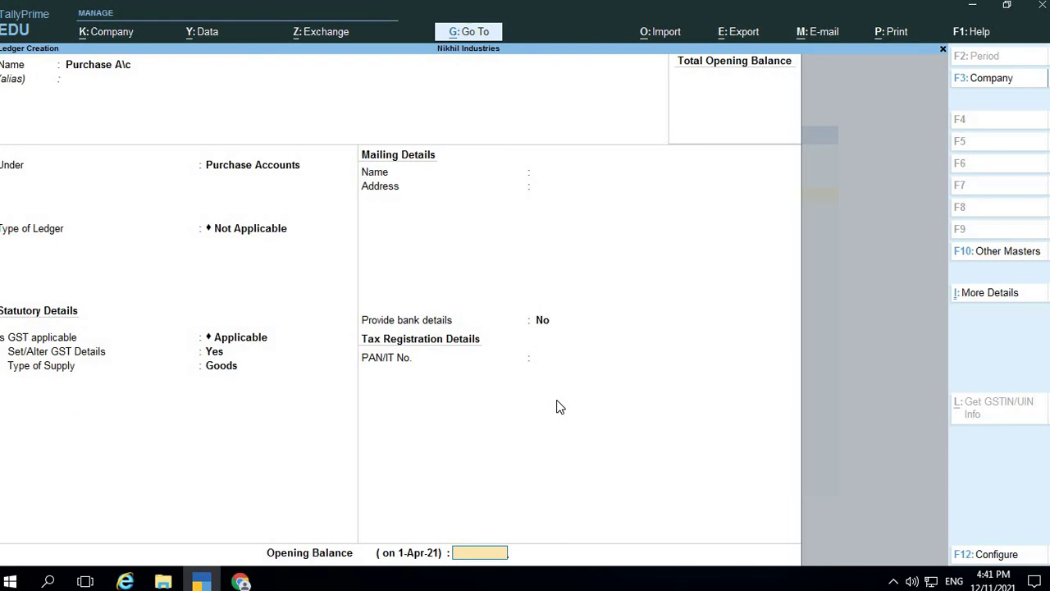
key("Return")
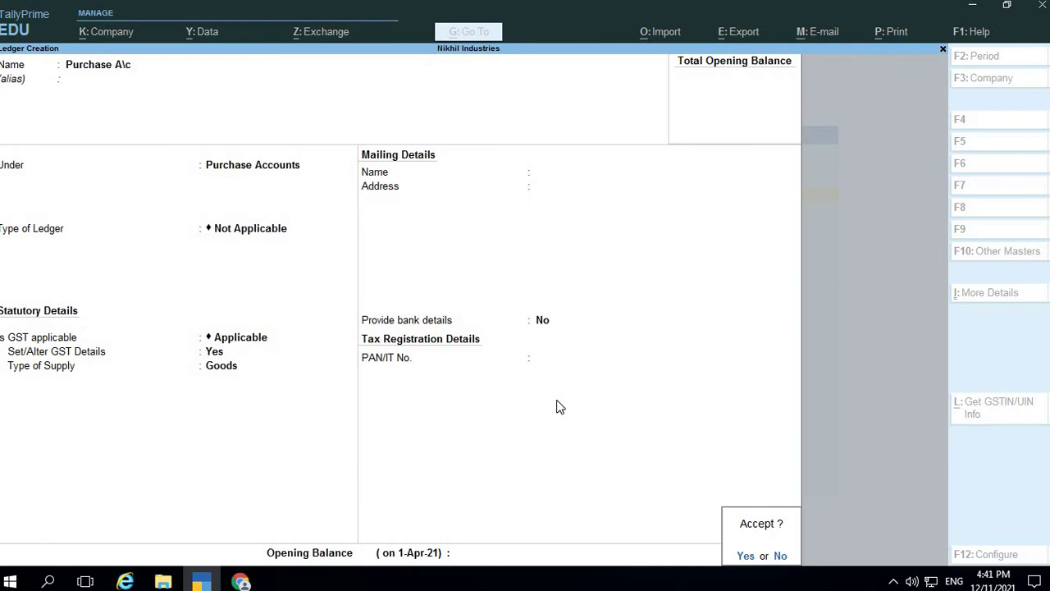
key("Return")
type("Sales A\\c")
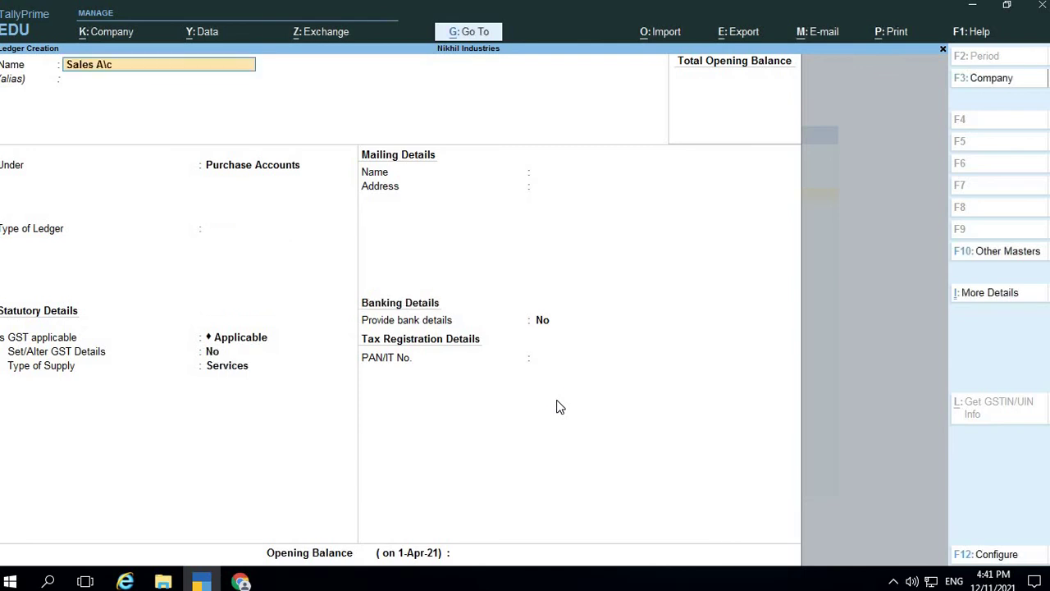
Save Sales A\c under Sales Accounts with GST details enabled and Goods supply
key("Return")
type("Sa")
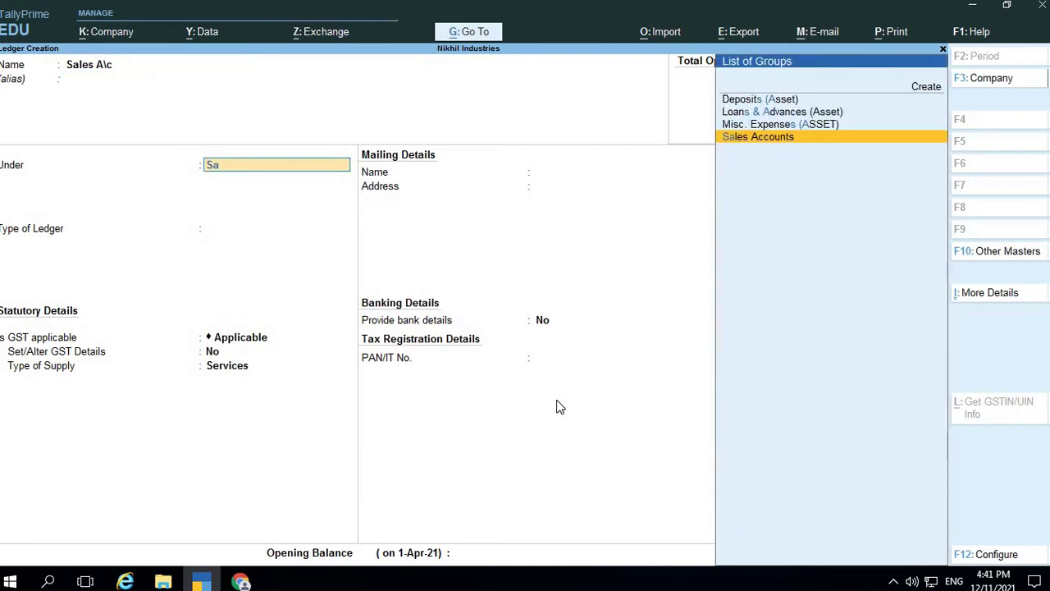
key("Return")
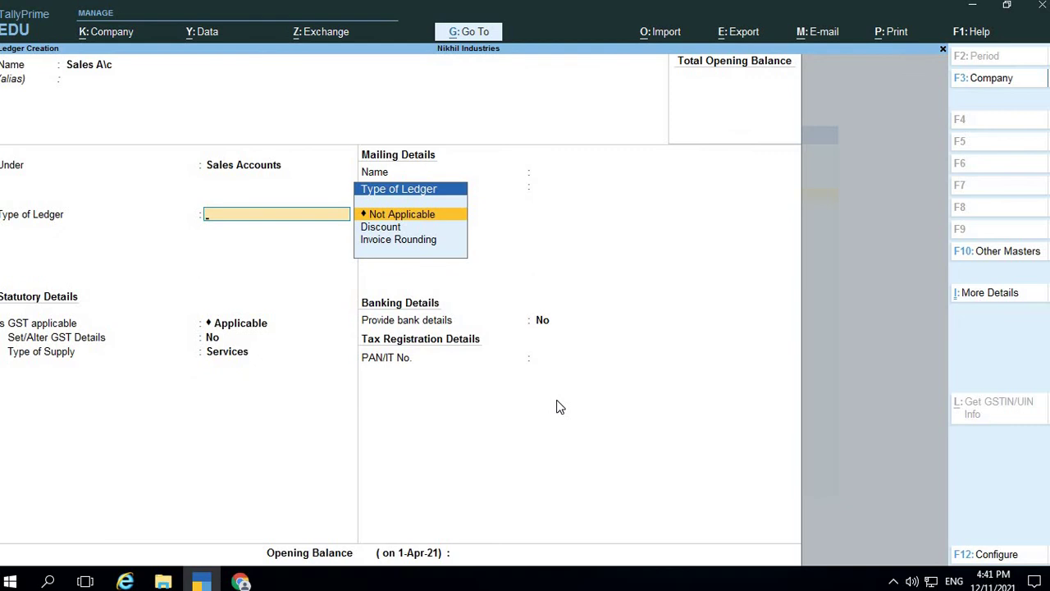
key("Return")
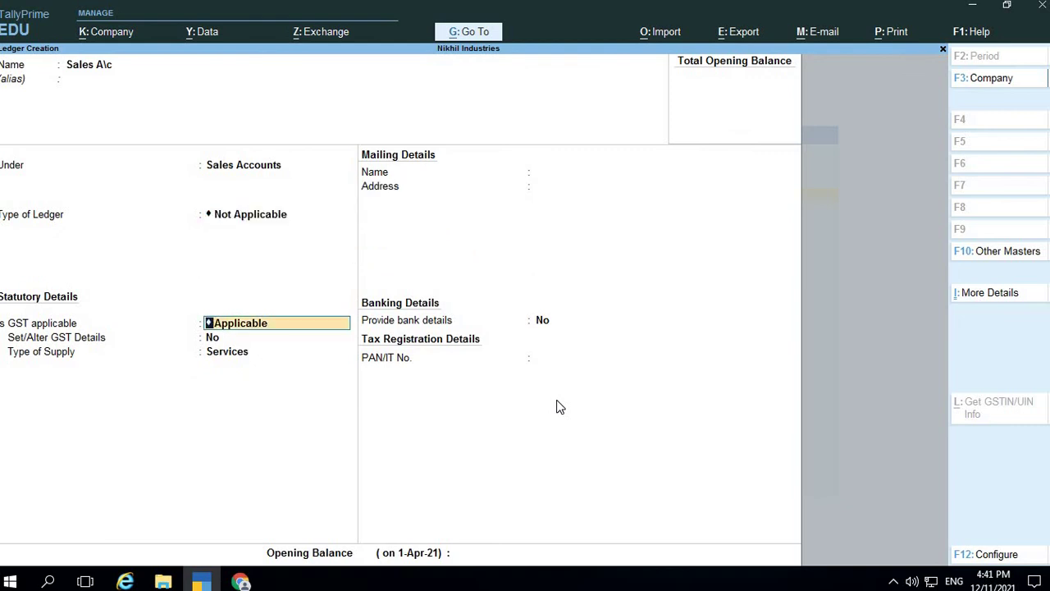
key("Return")
type("y")
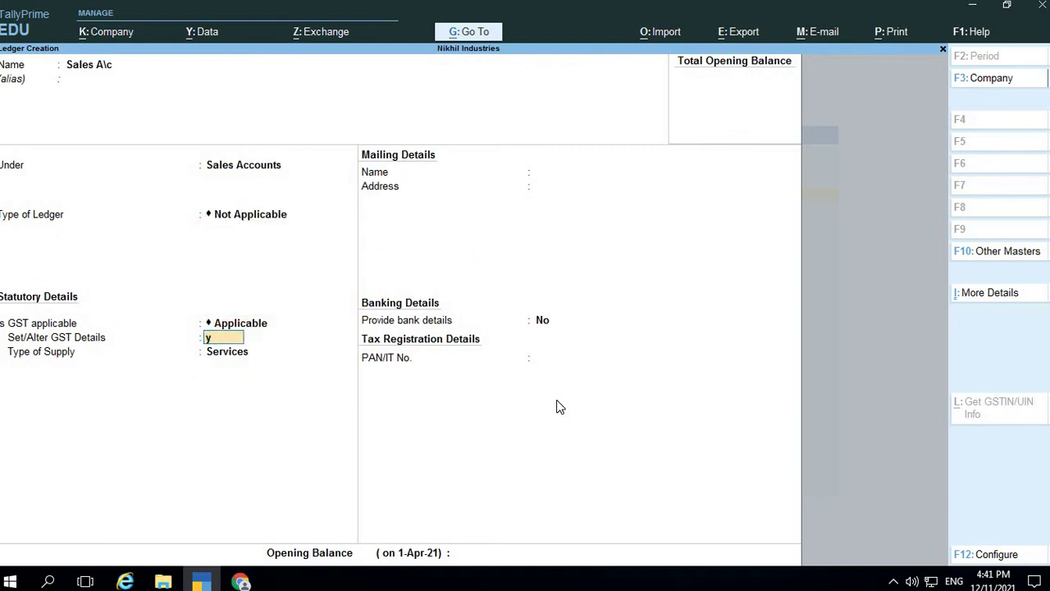
key("Return")
key("ctrl+a")
key("Up")
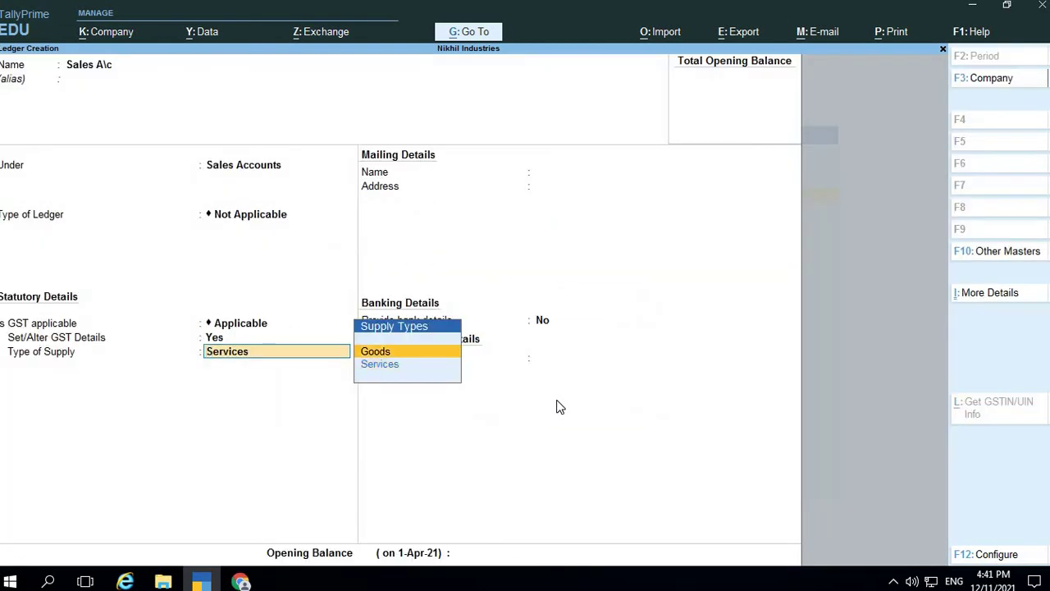
key("Return")
key("Return")
key("Return")
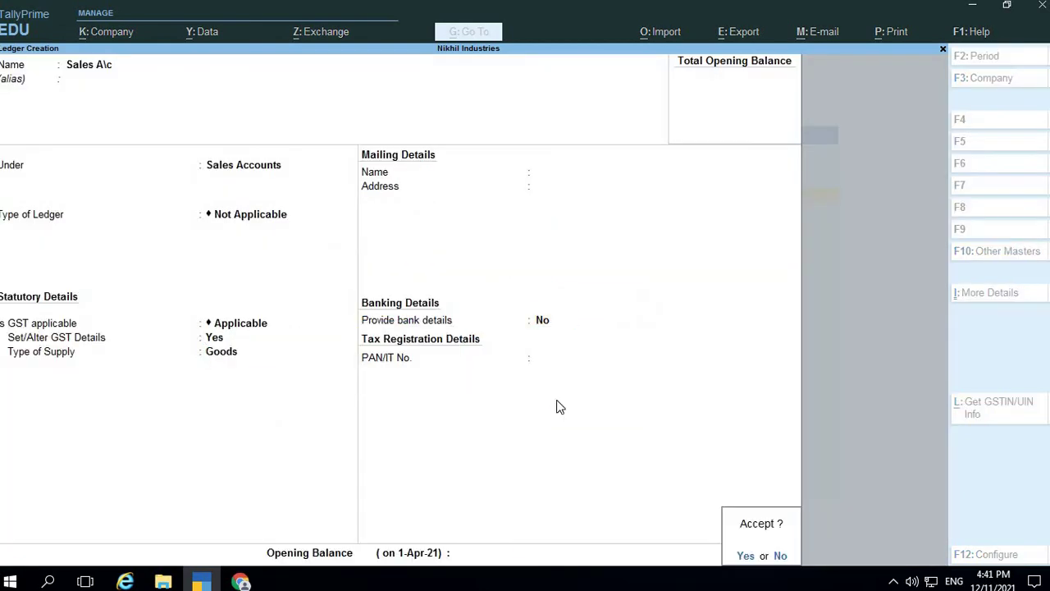
key("y")
key("alt+Tab")
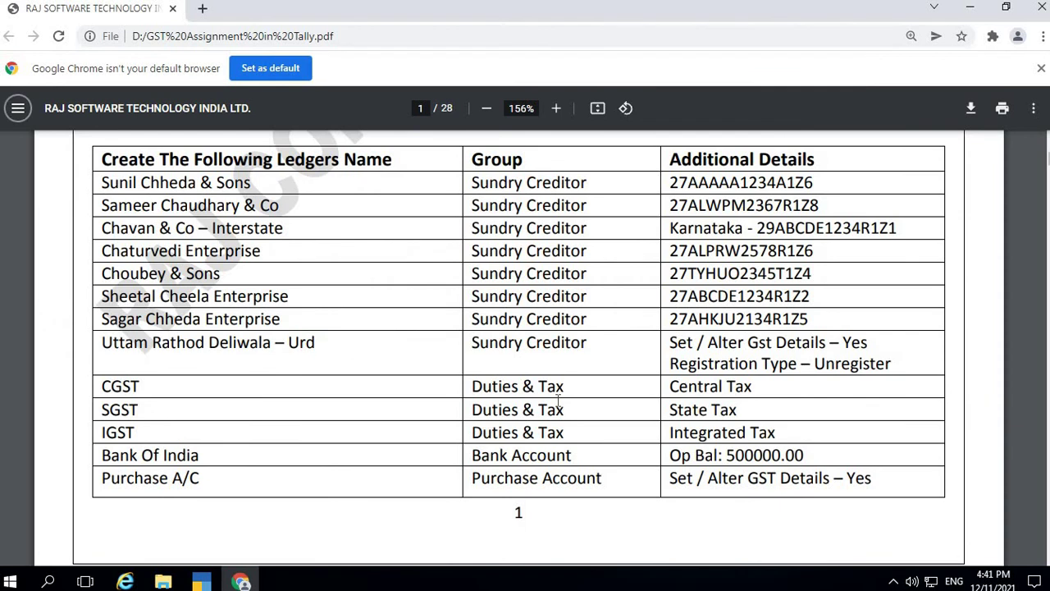
Scroll the PDF to page 2's Purchase Return A/C and Transportation Charges rows
scroll(575, 398, "down", 4)
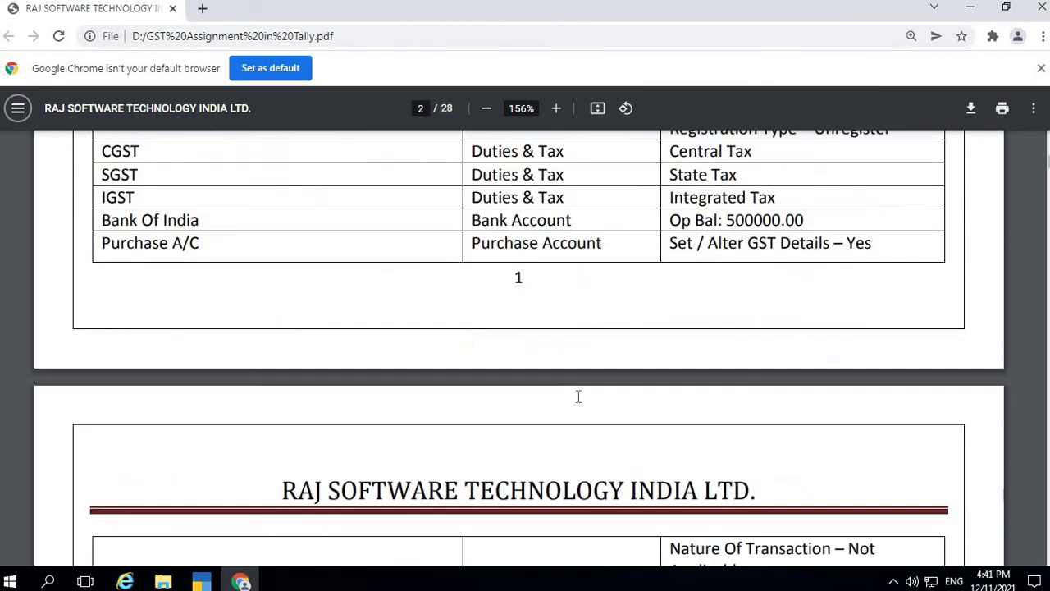
scroll(595, 332, "up", 3)
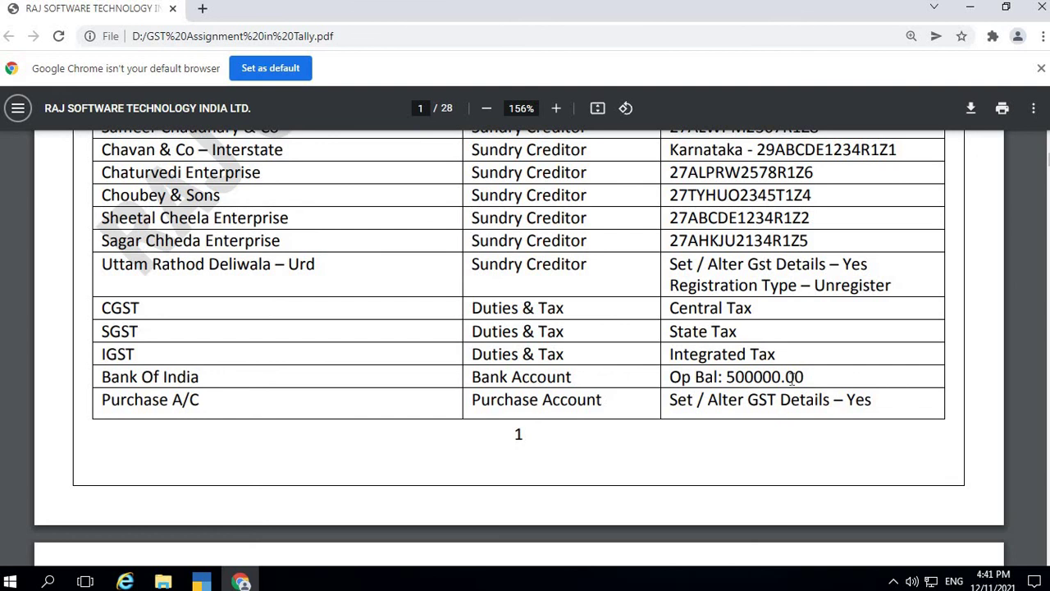
scroll(783, 373, "down", 7)
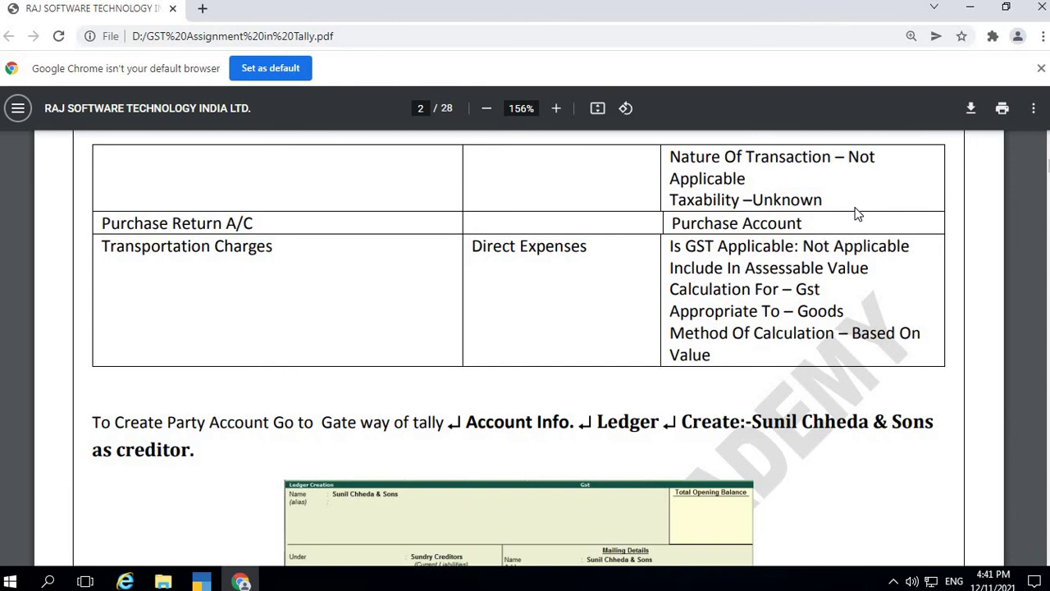
key("alt+Tab")
Name the ledger 'Purchase Return' under Purchase Accounts, ledger type Not Applicable
type("Purc")
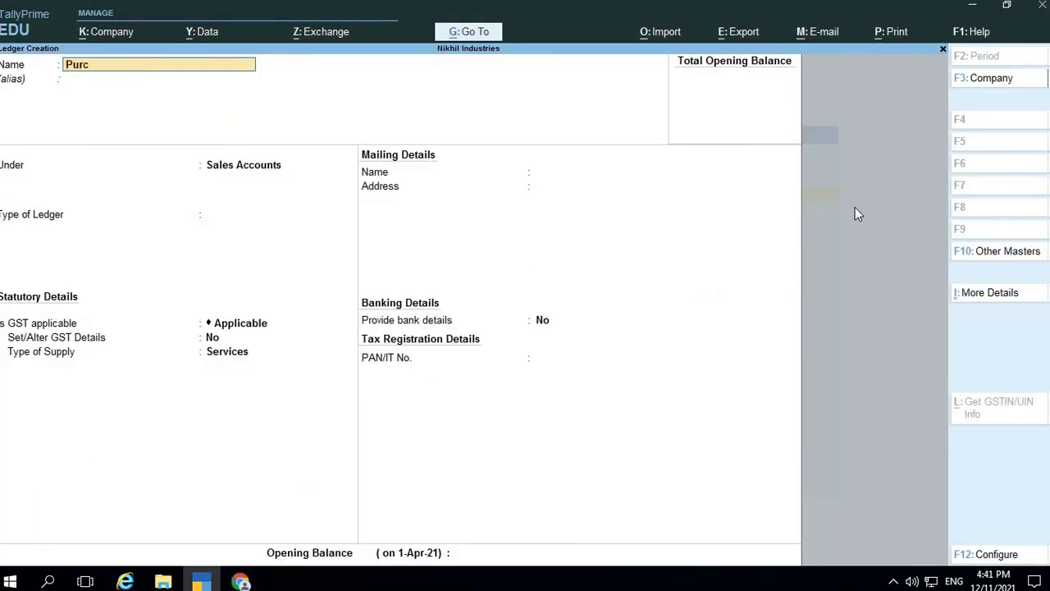
type("hase Return")
key("Return")
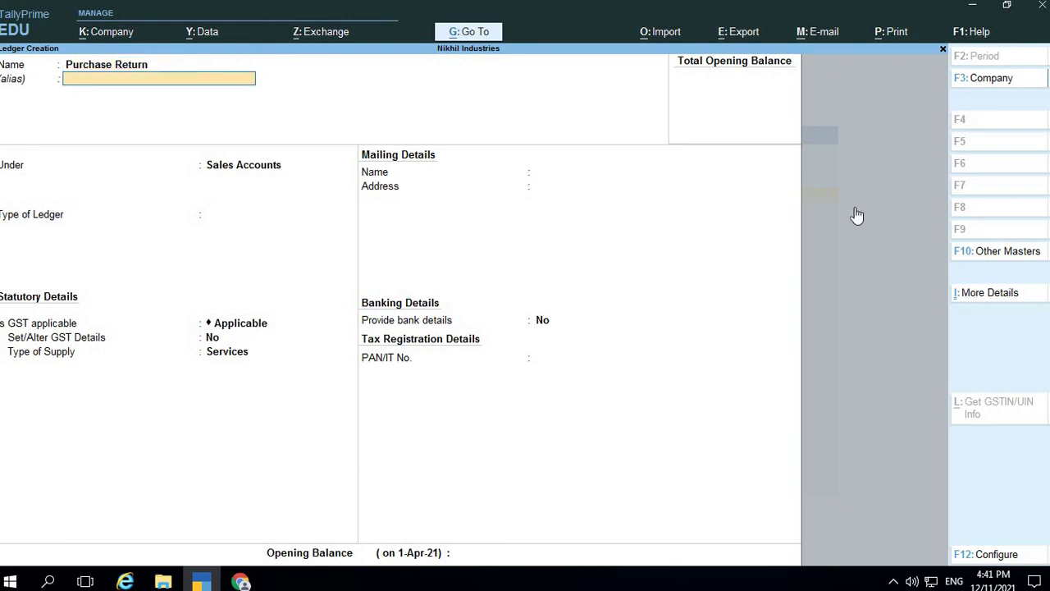
key("Return")
type("D")
key("Down")
key("Down")
key("Down")
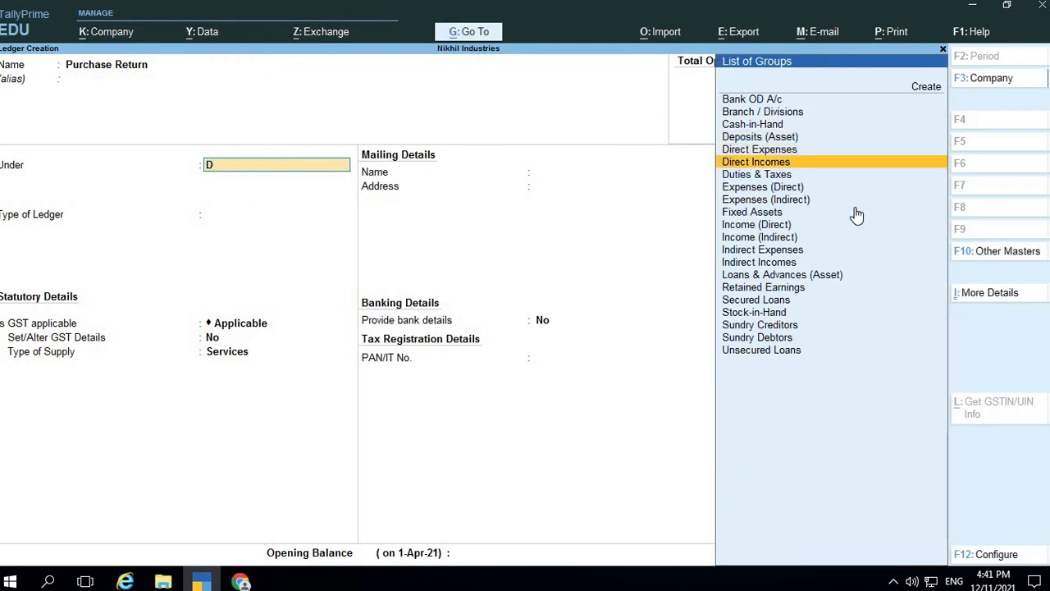
key("BackSpace")
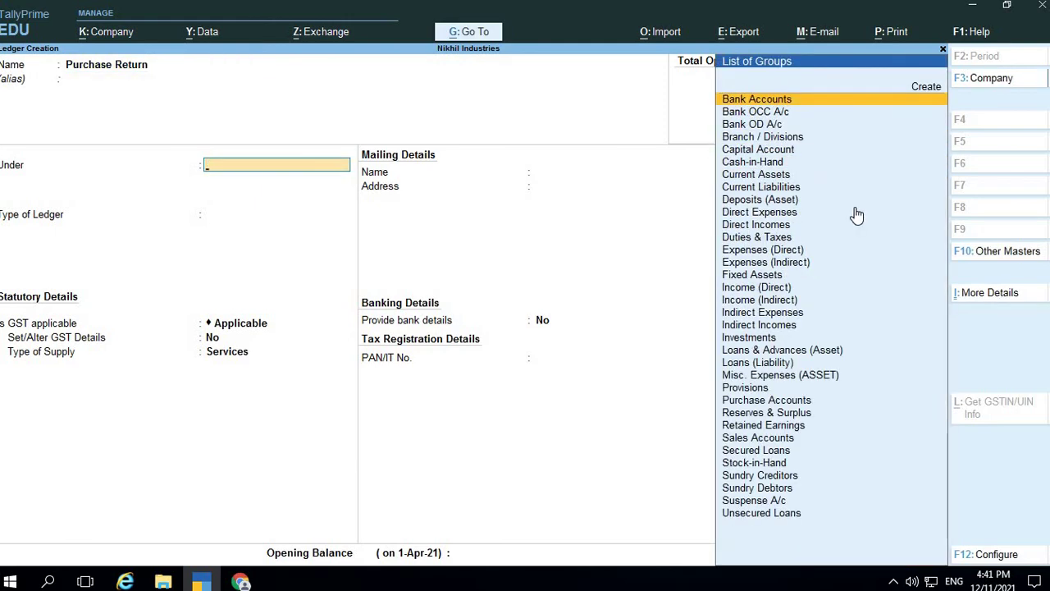
type("Pu")
key("Return")
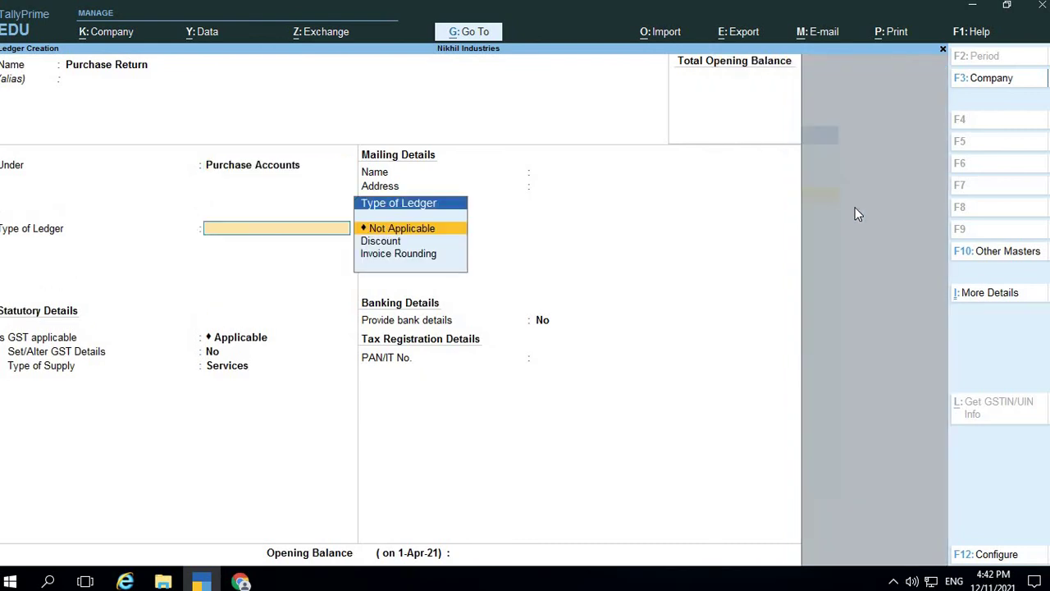
key("Return")
key("Return")
Set GST details to Yes with defaults, choose Goods supply, and save the ledger
type("yes")
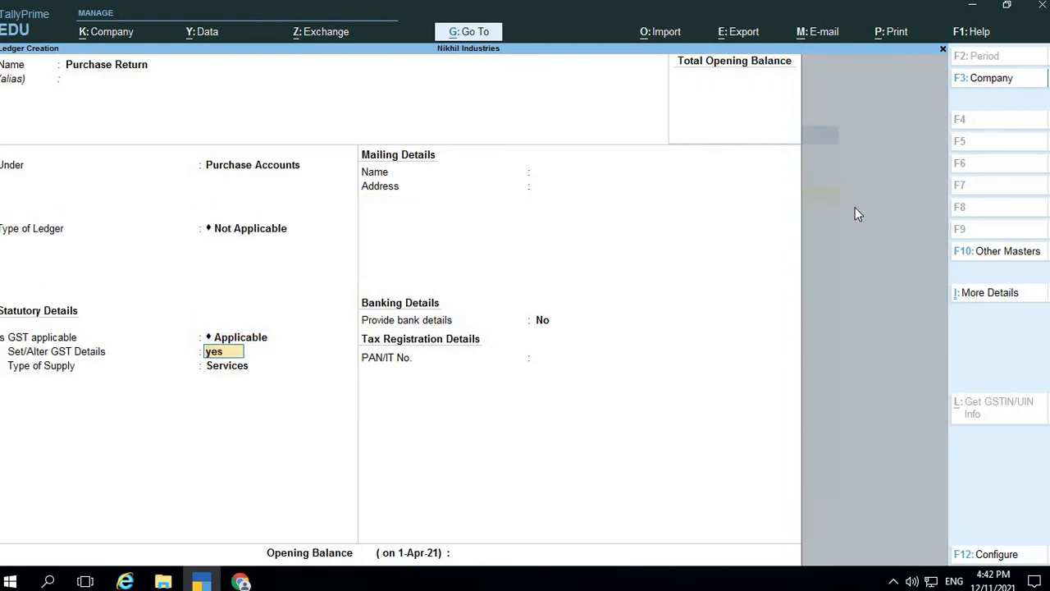
key("Return")
key("Return")
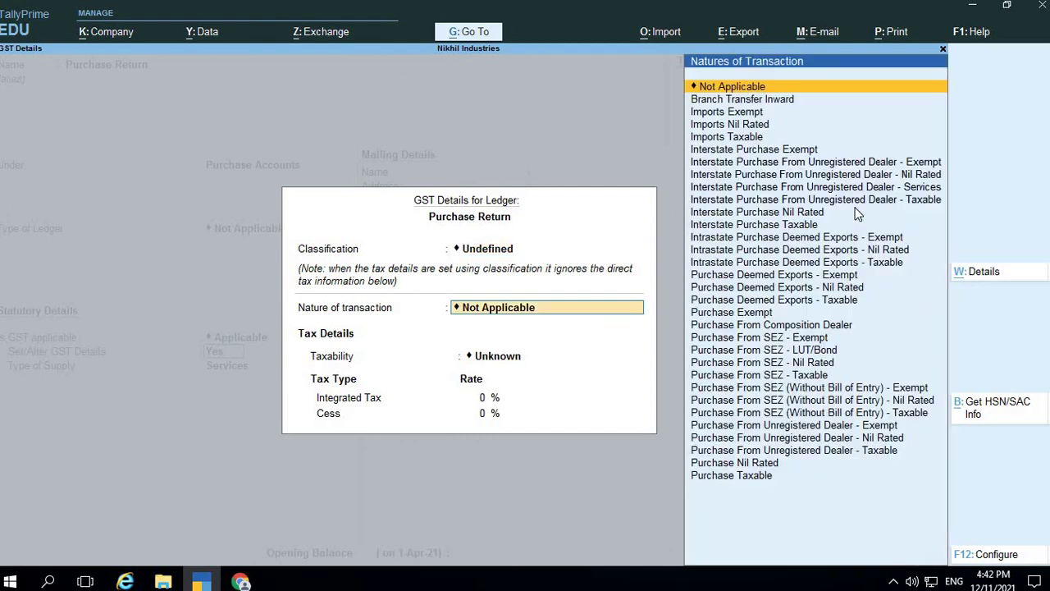
key("Return")
key("Return")
key("Return")
key("BackSpace")
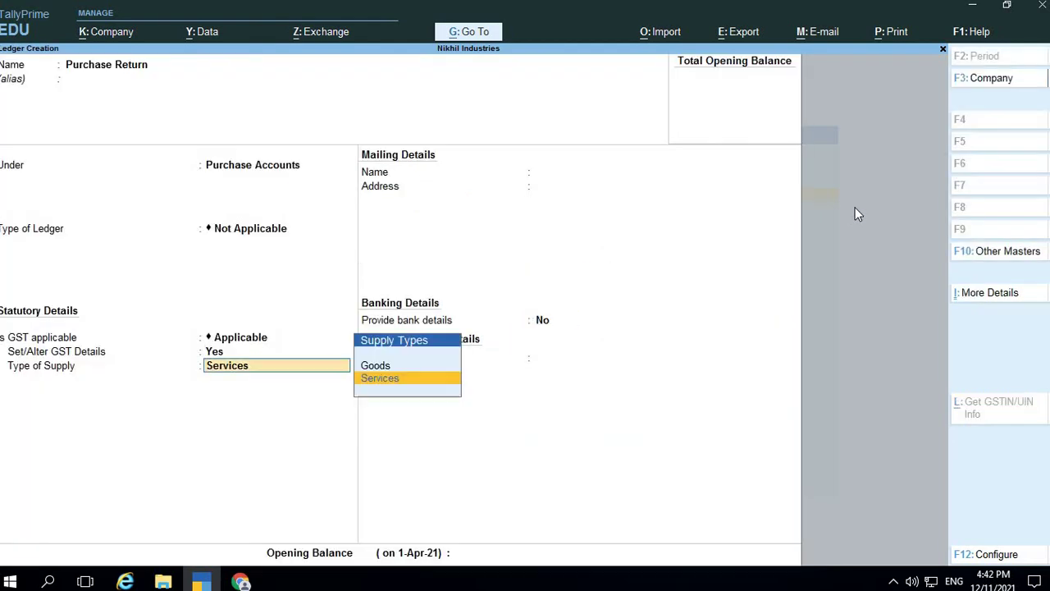
key("Up")
key("Return")
key("Return")
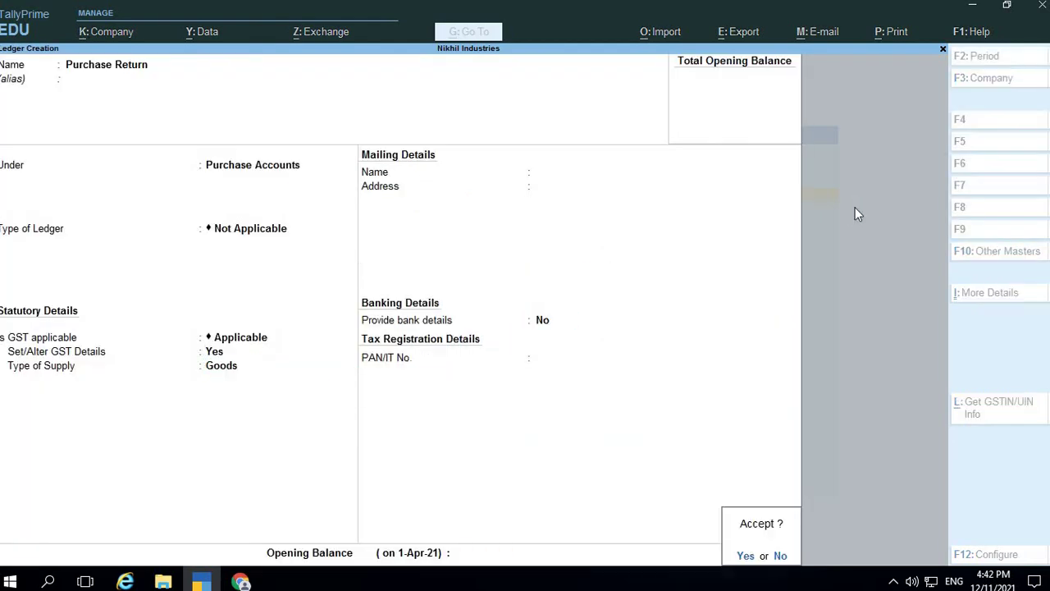
key("Return")
key("alt+Tab")
key("alt+Tab")
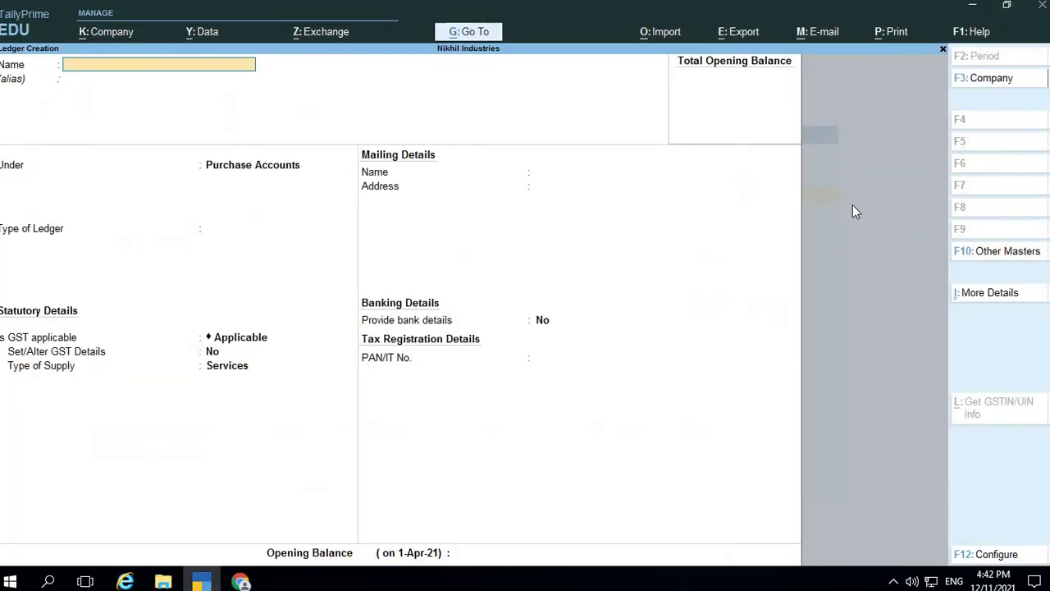
Check the Transportation Charges row in the PDF and start typing the name 'Transporation'
type("Trans")
key("BackSpace")
key("BackSpace")
key("BackSpace")
key("BackSpace")
key("BackSpace")
key("alt+Tab")
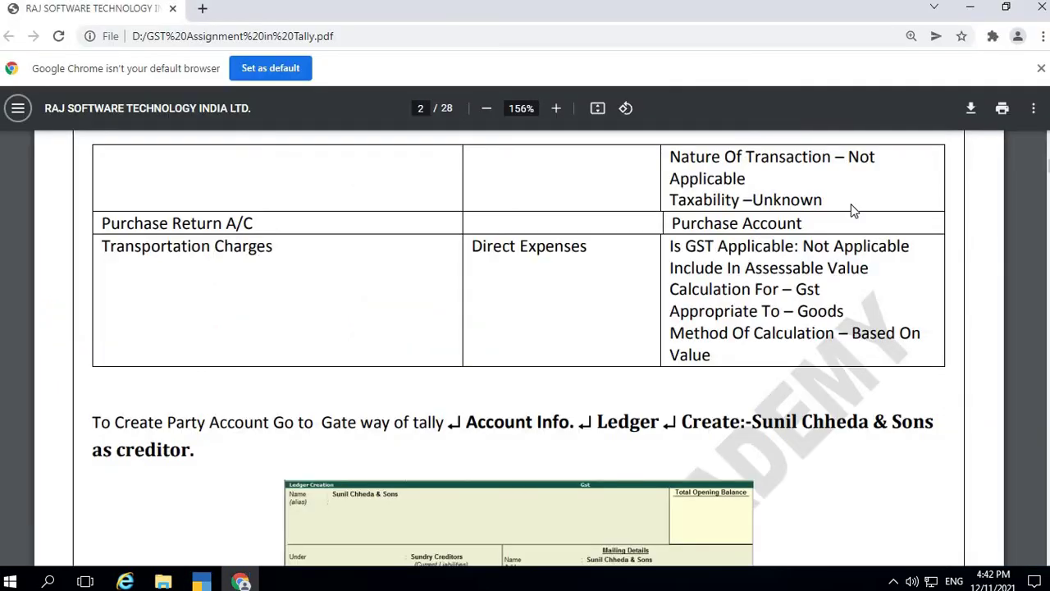
key("alt+Tab")
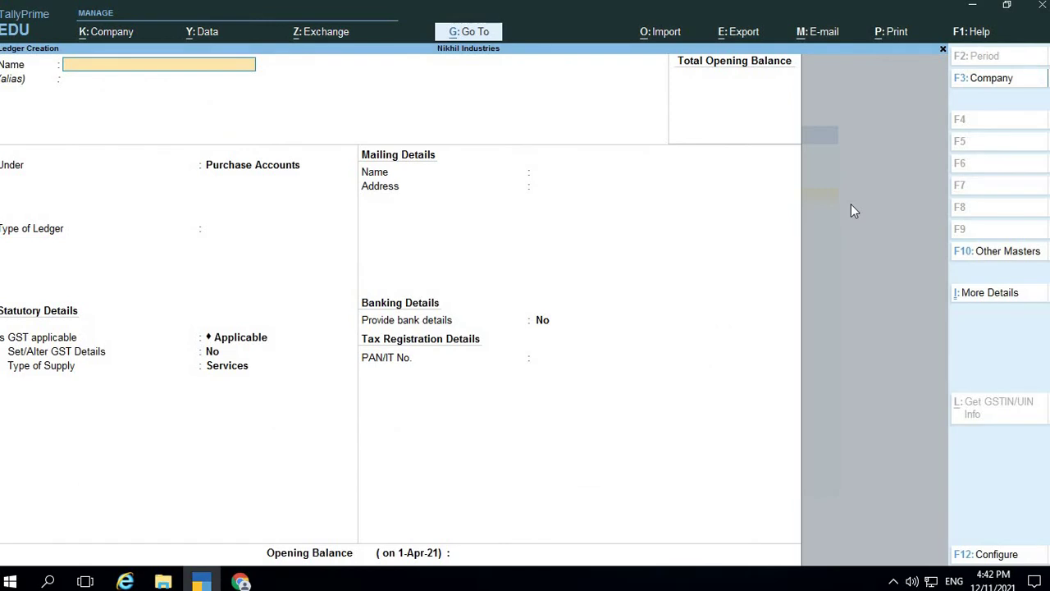
type("Transporation")
key("alt+Tab")
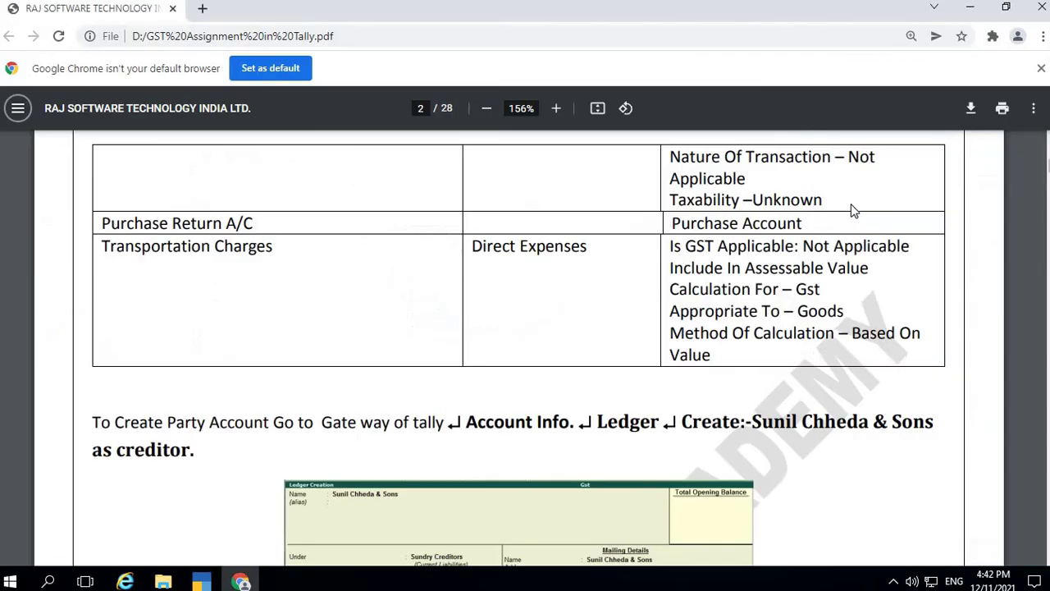
key("alt+Tab")
key("BackSpace")
key("BackSpace")
key("BackSpace")
key("BackSpace")
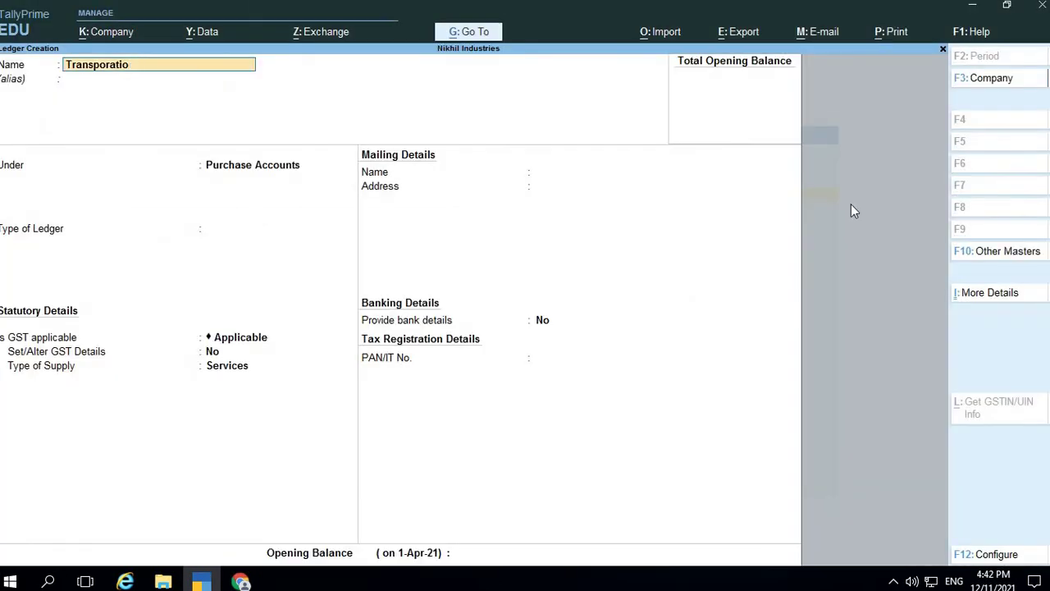
Correct the ledger name to 'Transportation Charges'
key("BackSpace")
key("BackSpace")
type("rttation")
key("BackSpace")
key("BackSpace")
key("BackSpace")
key("BackSpace")
type("tion Charges")
key("Return")
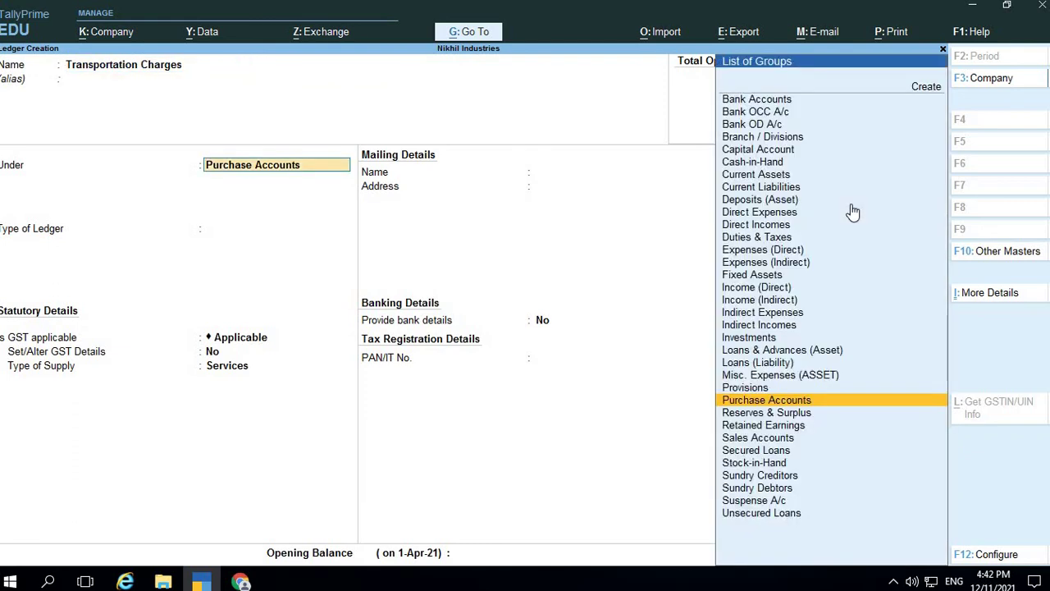
Place the ledger under Direct Expenses with ledger type Not Applicable
key("alt+Tab")
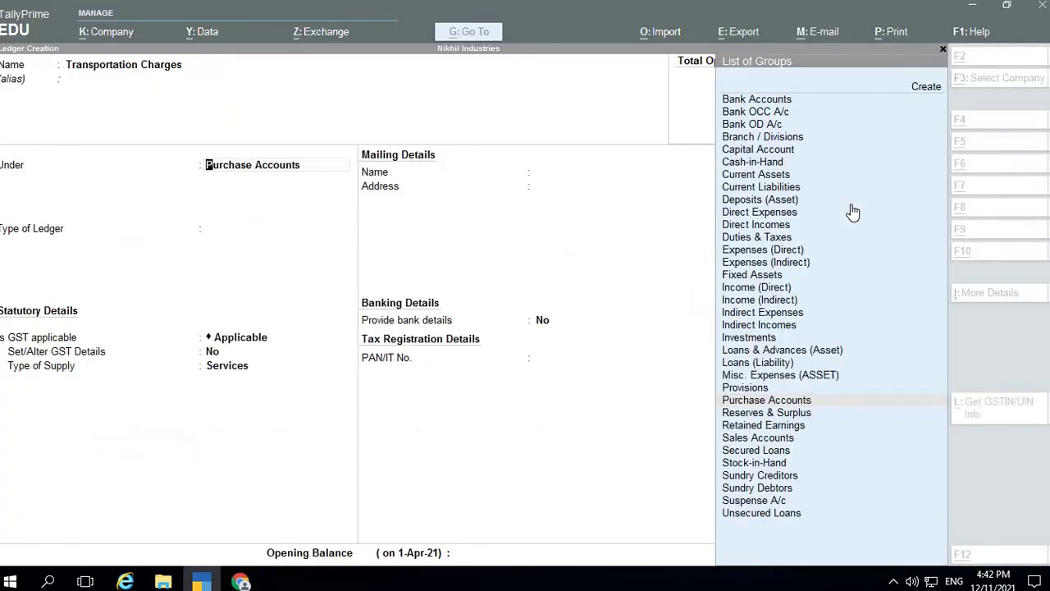
type("Du")
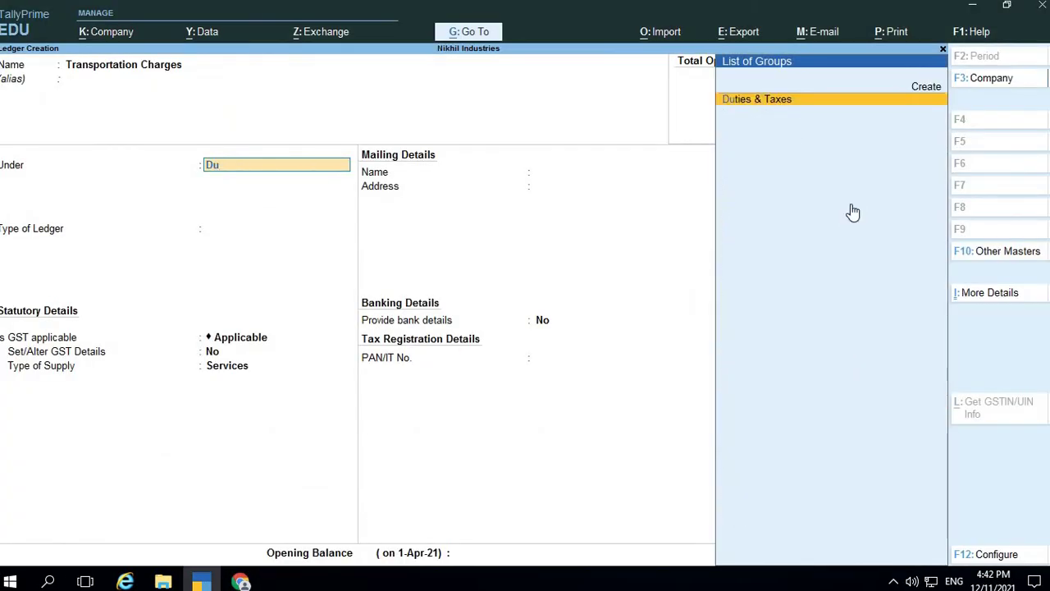
key("BackSpace")
type("i")
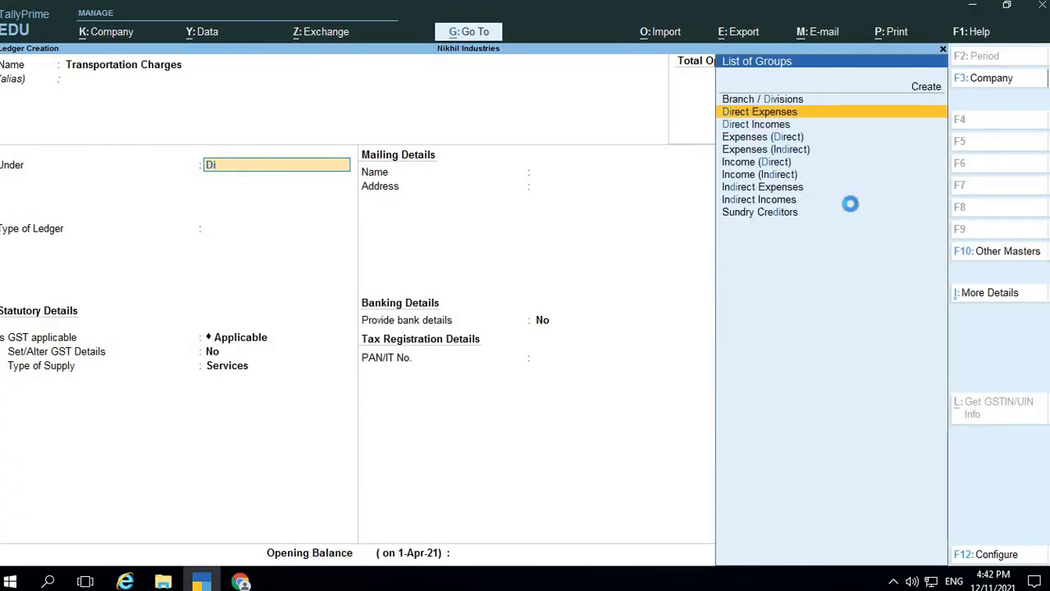
key("Return")
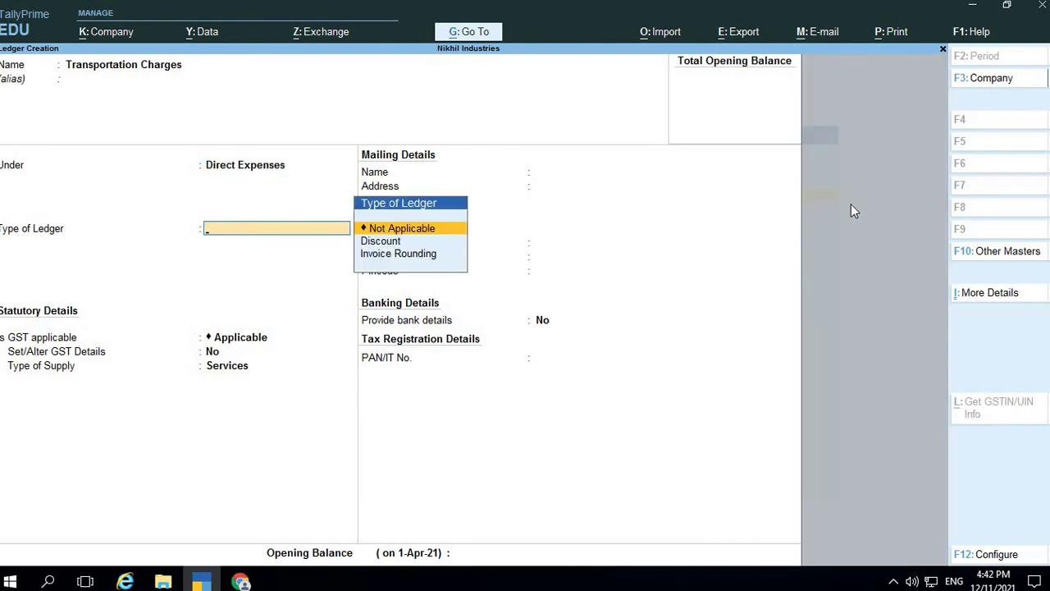
key("Return")
Mark GST applicability as Not Applicable after checking the PDF
key("alt+Tab")
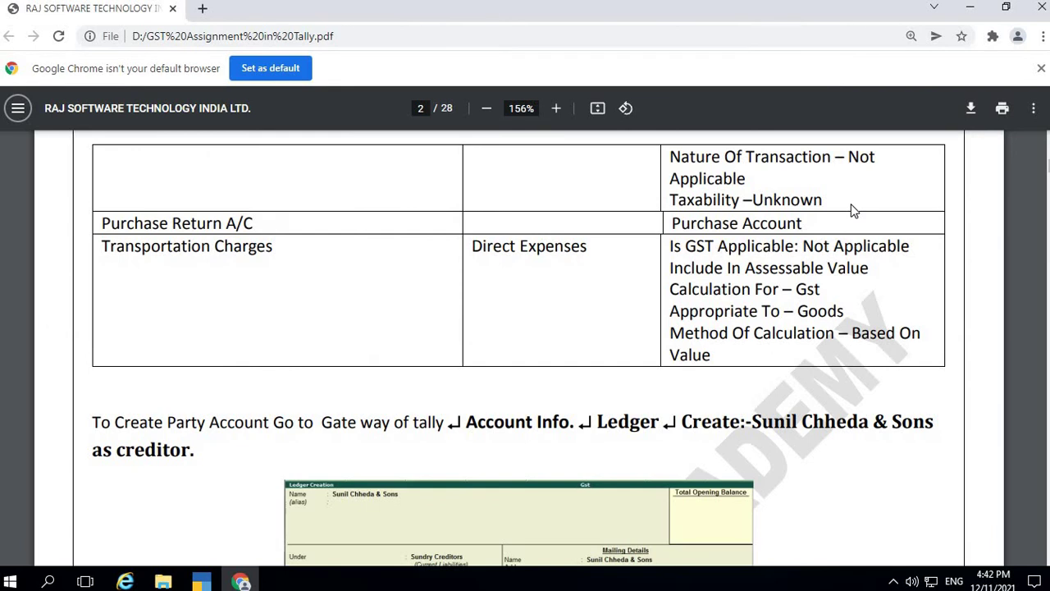
key("alt+Tab")
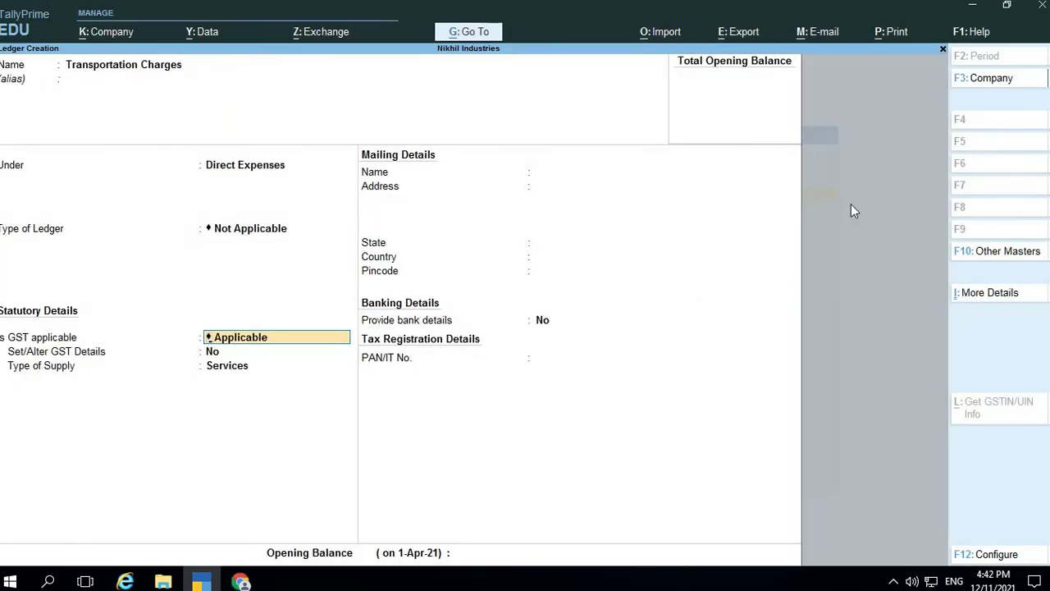
key("Down")
key("Down")
key("Up")
key("Return")
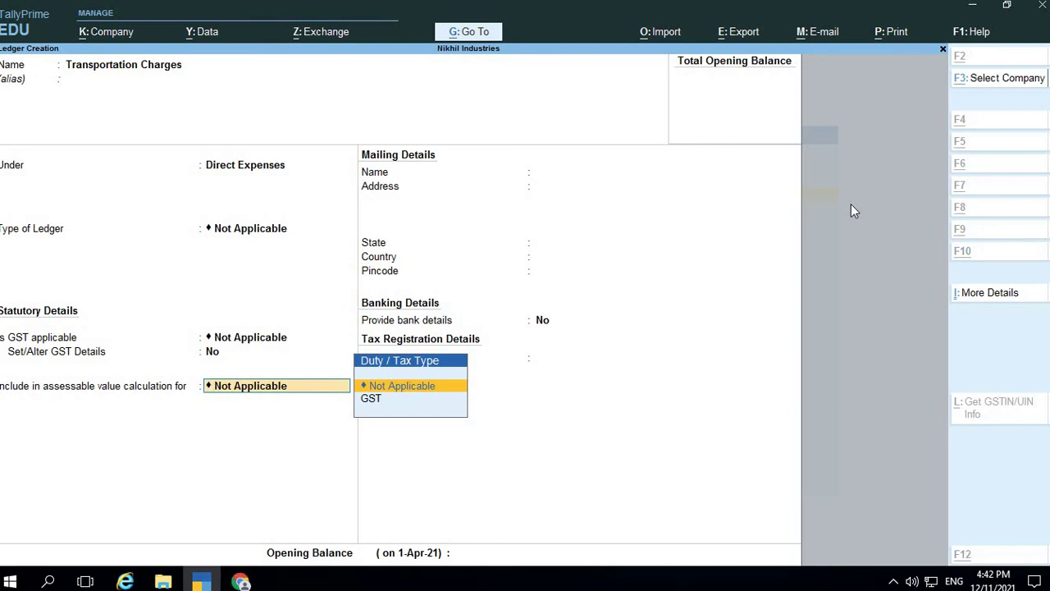
Include it in GST assessable value for Goods, Based on Value, and save
key("alt+Tab")
key("alt+Tab")
key("Down")
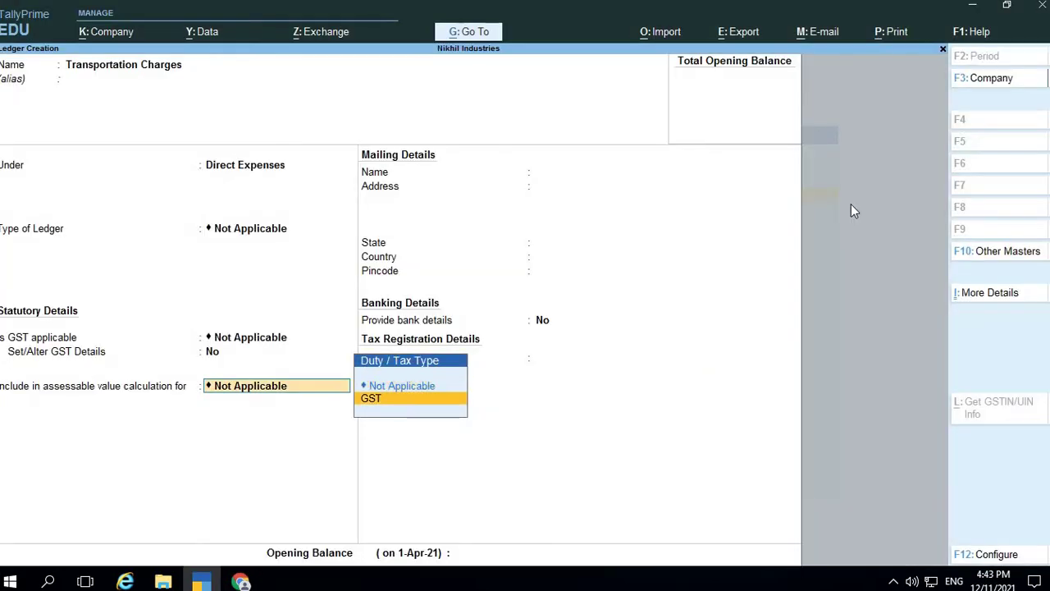
key("Return")
key("Down")
key("Up")
key("Return")
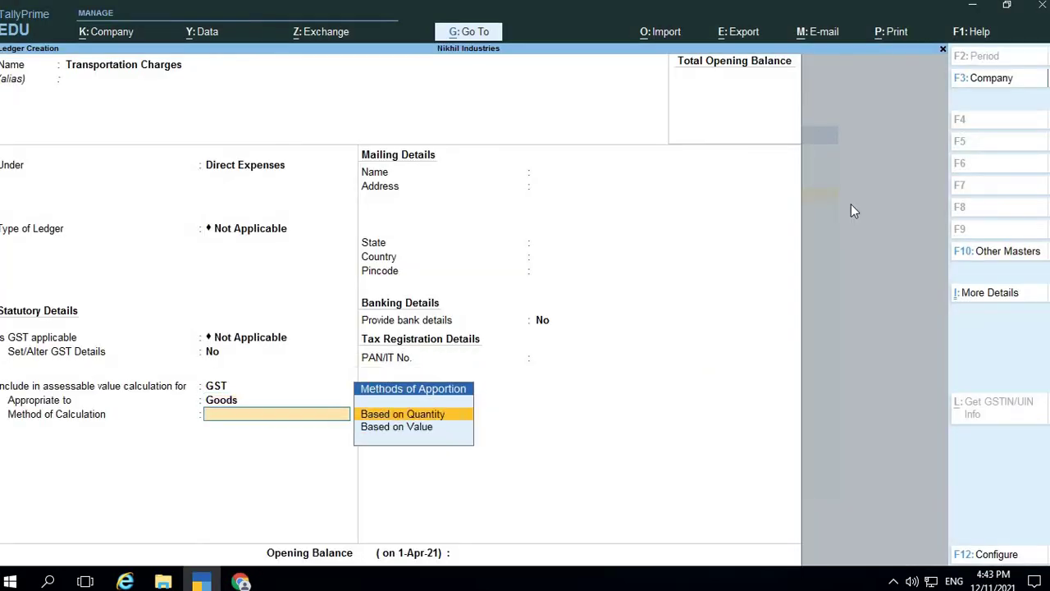
key("Down")
key("alt+Tab")
key("alt+Tab")
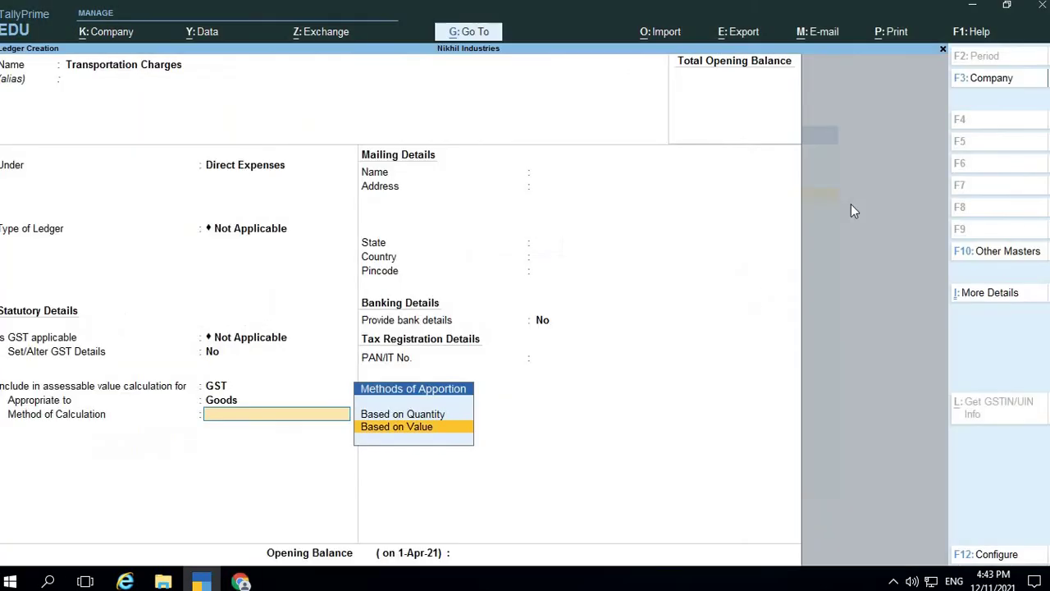
key("Return")
key("Return")
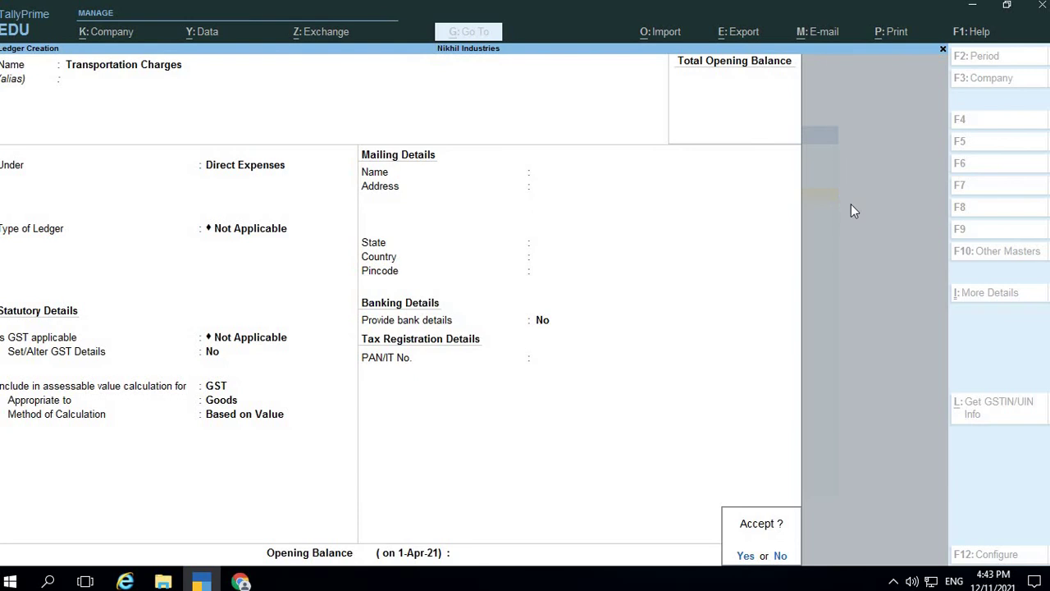
key("Return")
key("alt+Tab")
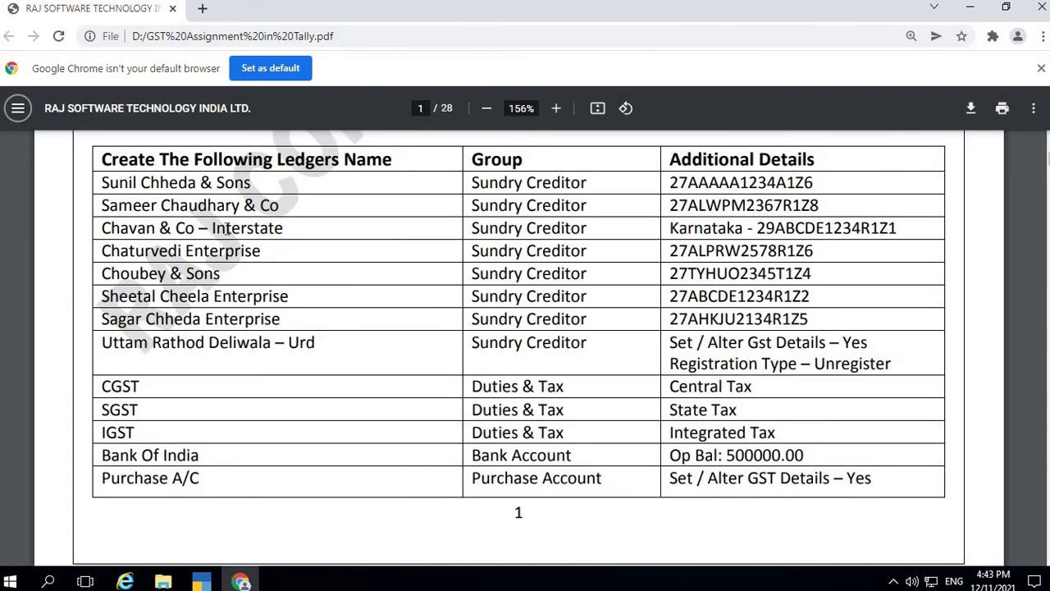
Create a 'Chavan & Co.' ledger under Sundry Creditors
key("alt+Tab")
type("C")
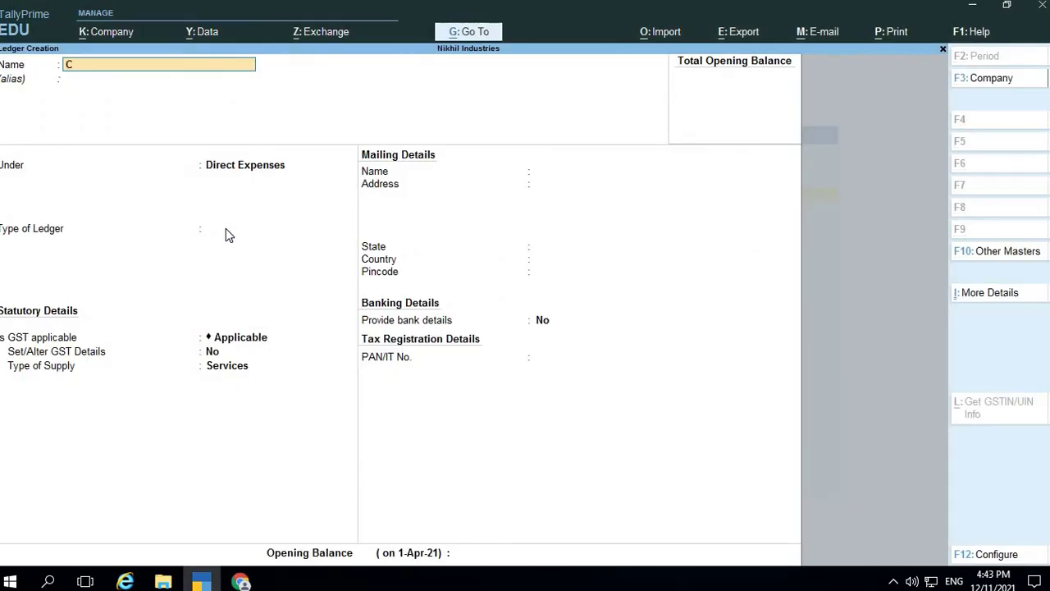
type("havan")
key("alt+Tab")
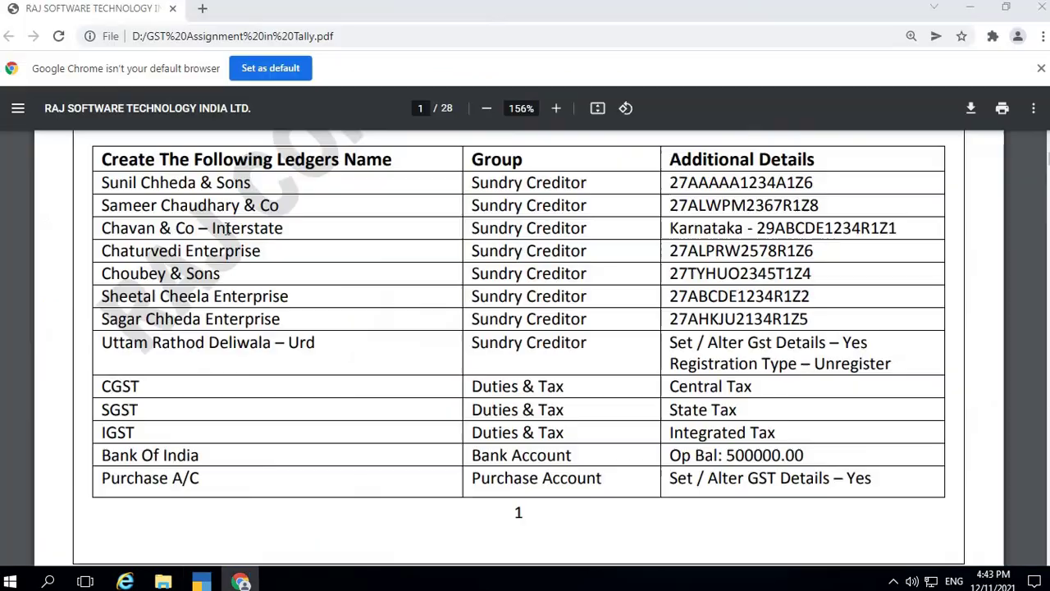
key("alt+Tab")
type("&")
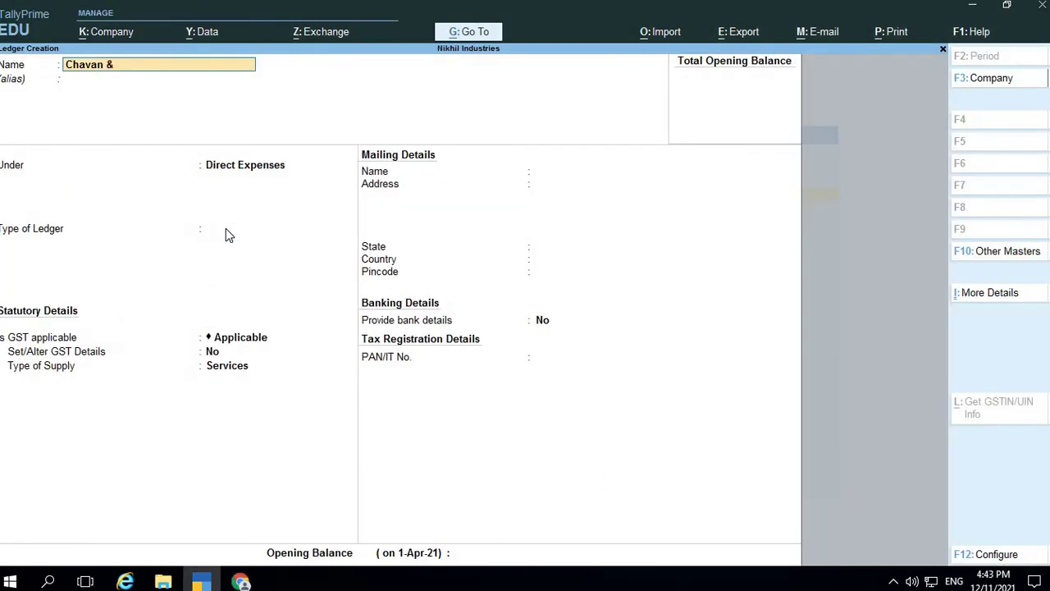
type(" co.")
key("Return")
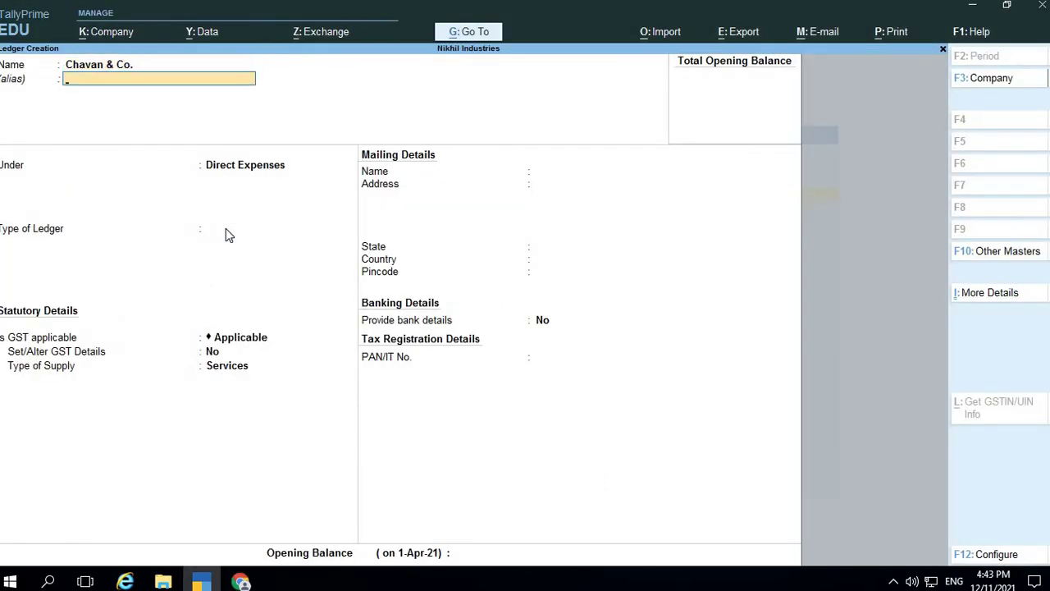
key("Return")
type("Su")
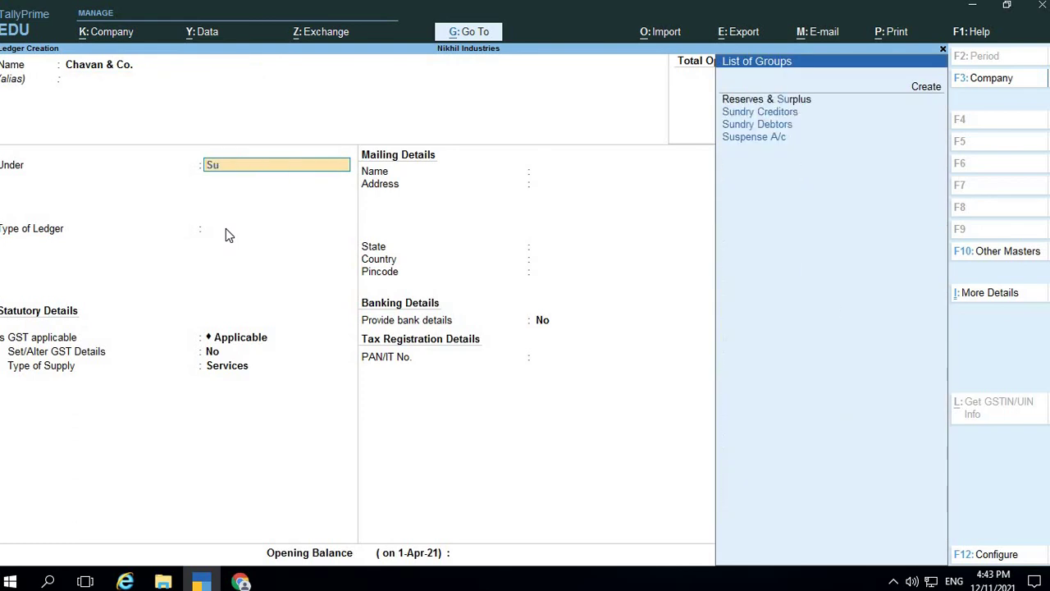
type("n")
key("Return")
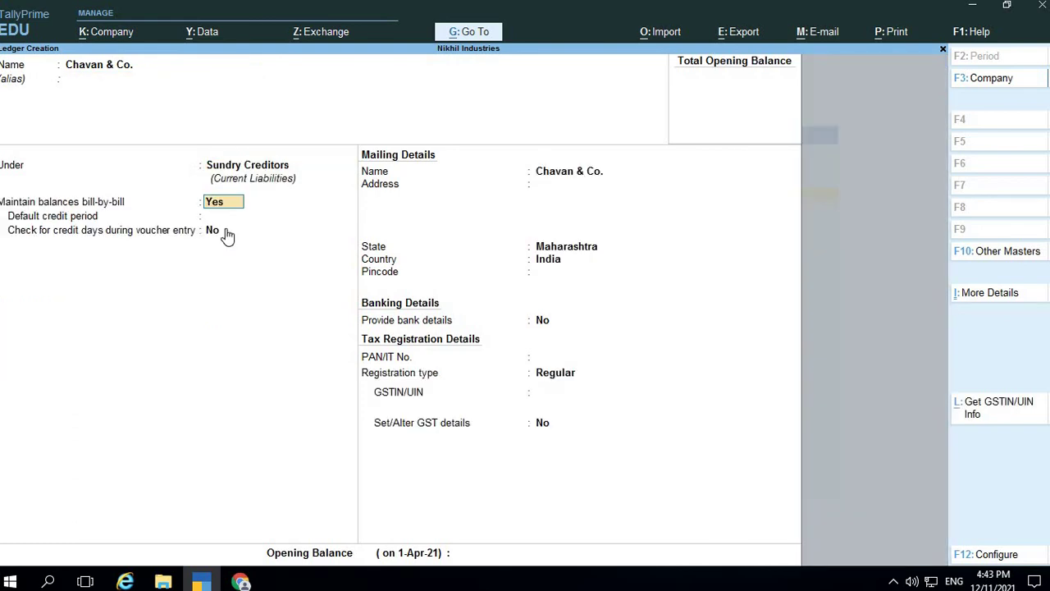
Change the creditor's state from Maharashtra to Karnataka
key("Return")
key("Return")
key("Return")
key("Return")
key("Return")
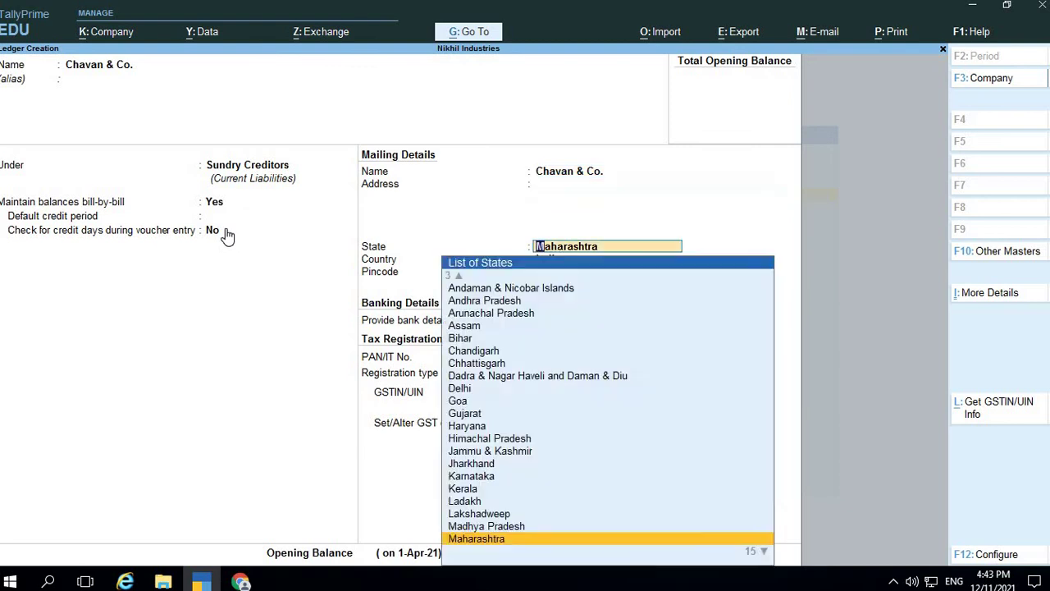
key("Return")
key("Return")
key("Return")
key("Return")
key("Return")
key("BackSpace")
key("BackSpace")
key("BackSpace")
key("BackSpace")
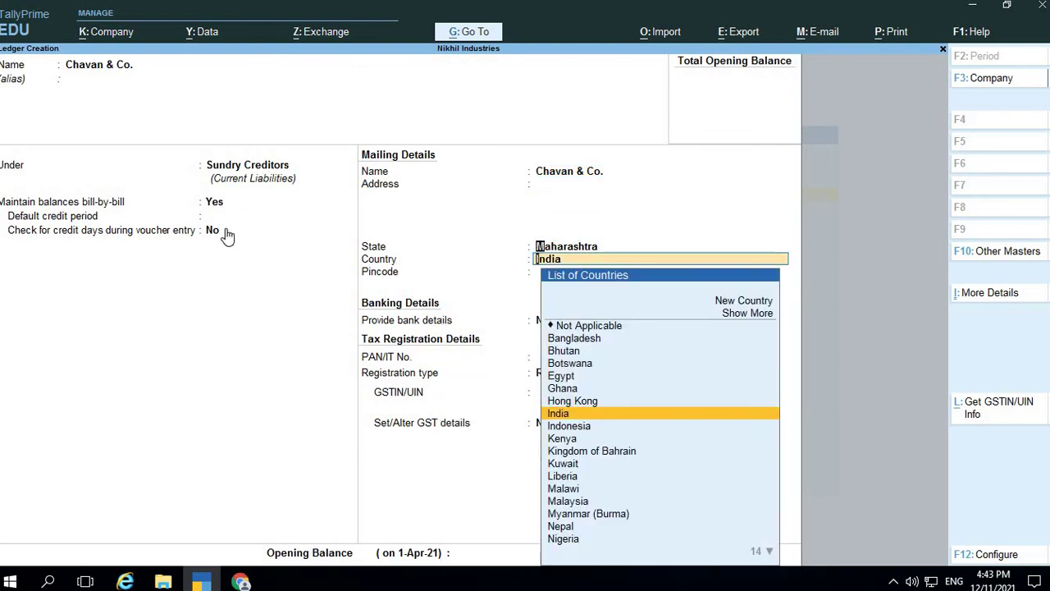
key("BackSpace")
type("Ka")
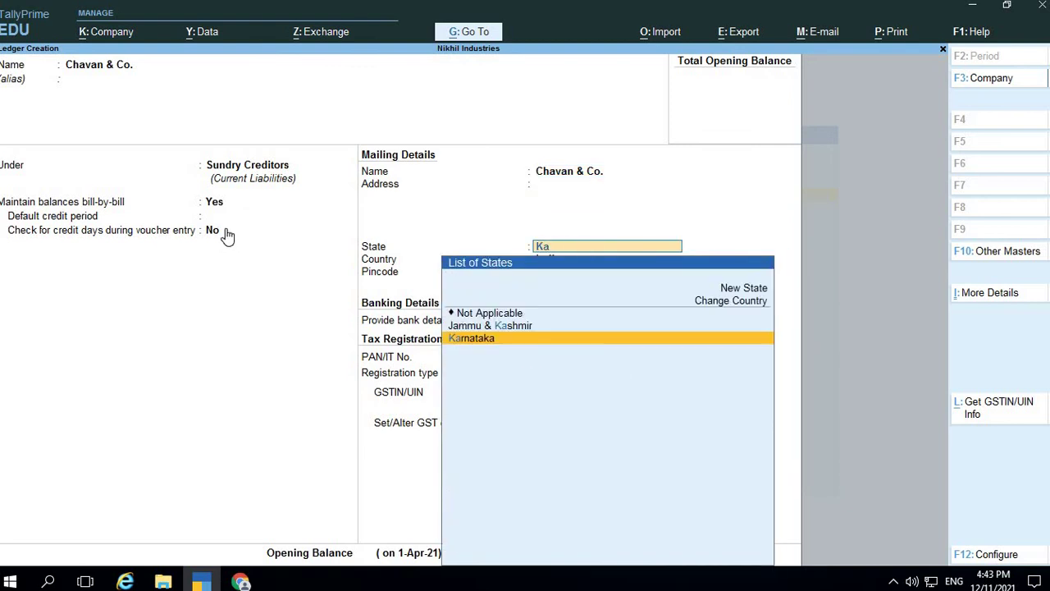
key("Return")
key("Return")
key("Return")
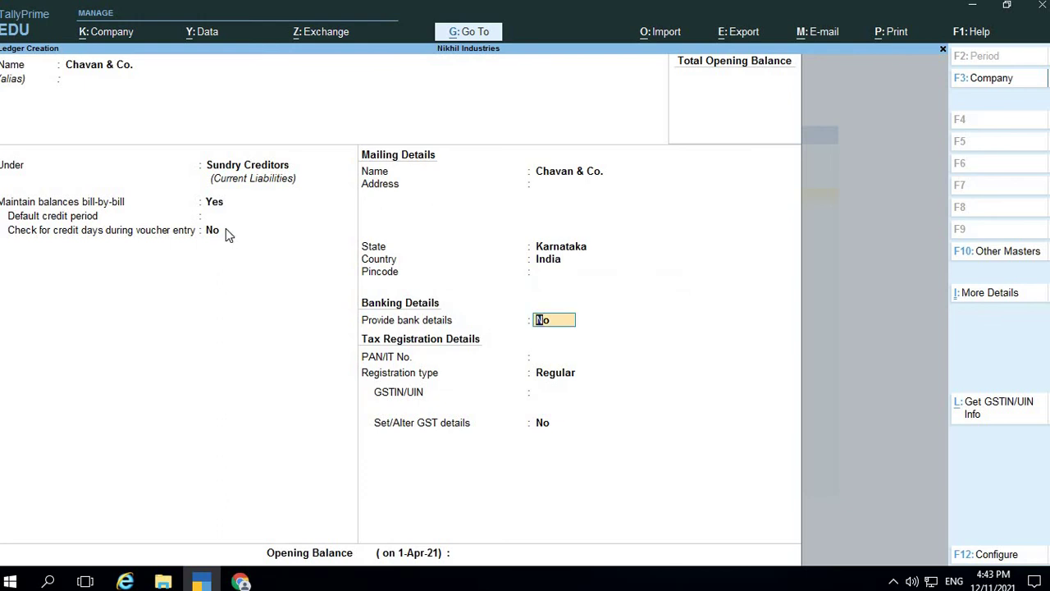
key("Return")
key("Return")
key("Return")
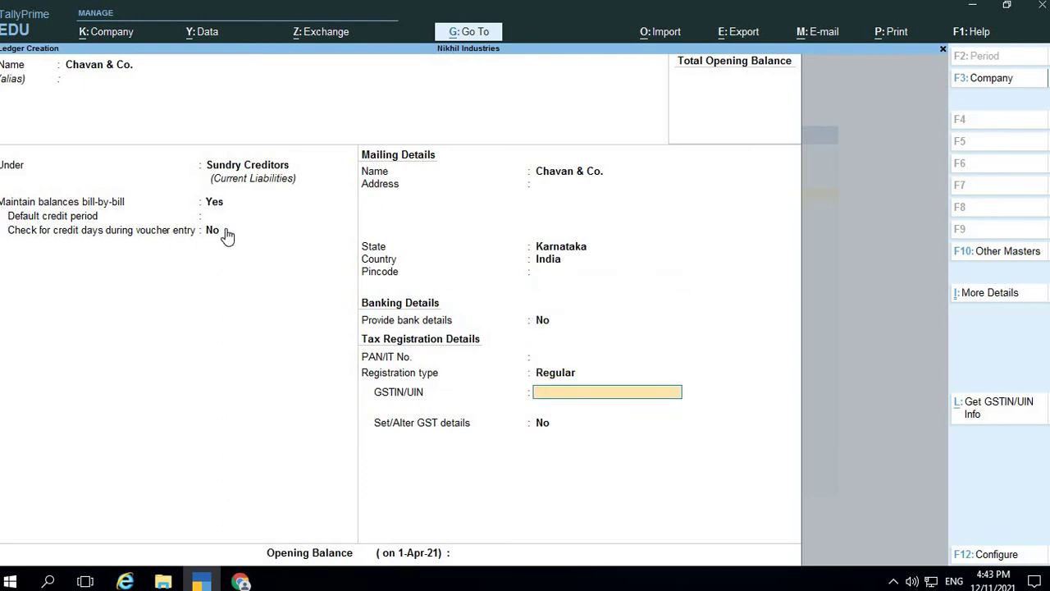
Enter the creditor's Karnataka GSTIN from the PDF and finish the ledger
key("alt+Tab")
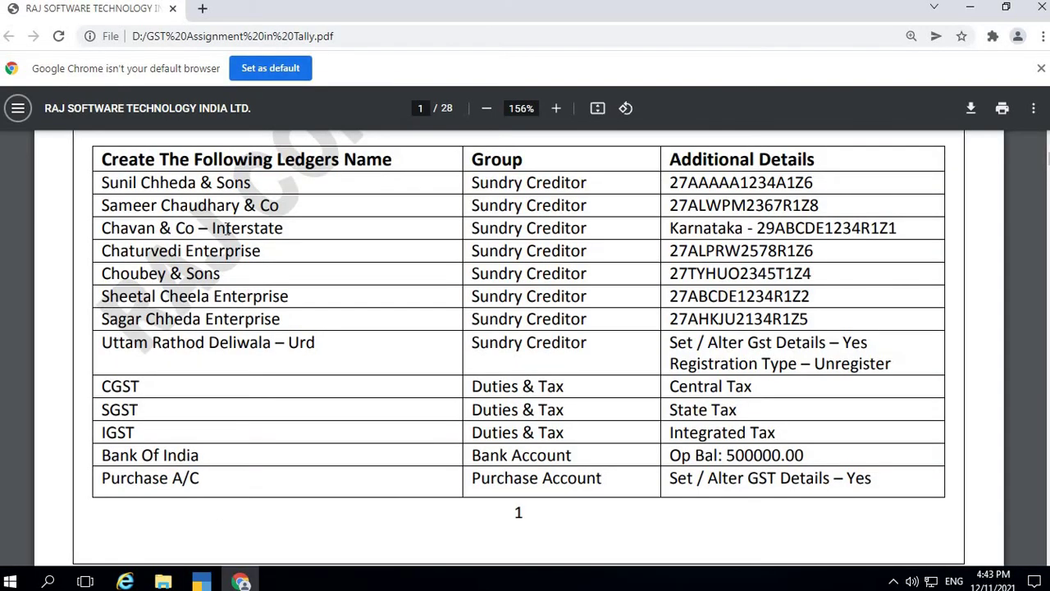
key("alt+Tab")
type("2")
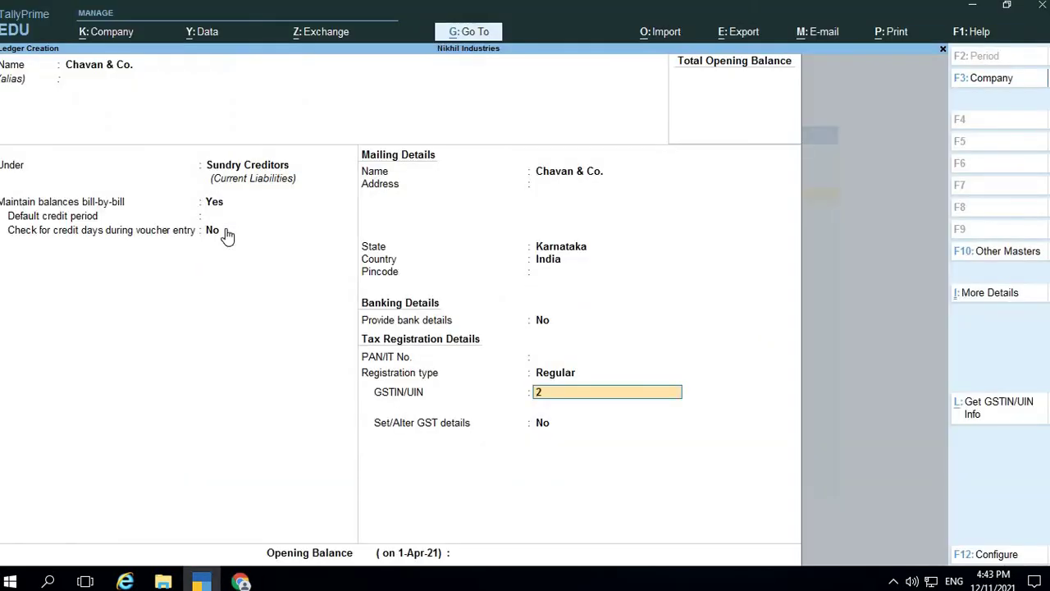
type("9ABCDE1234A1Z9")
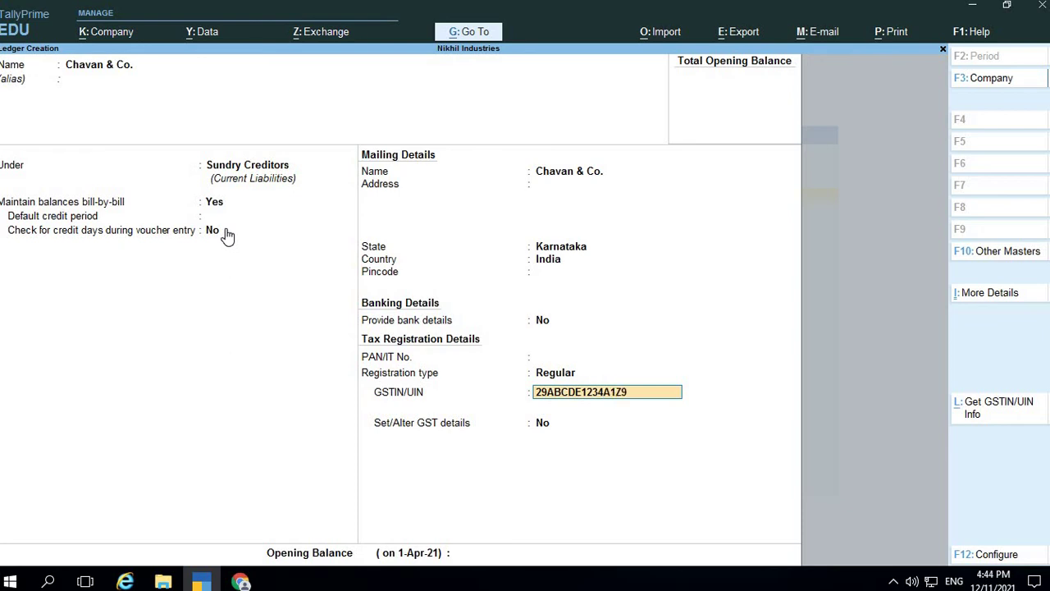
key("Return")
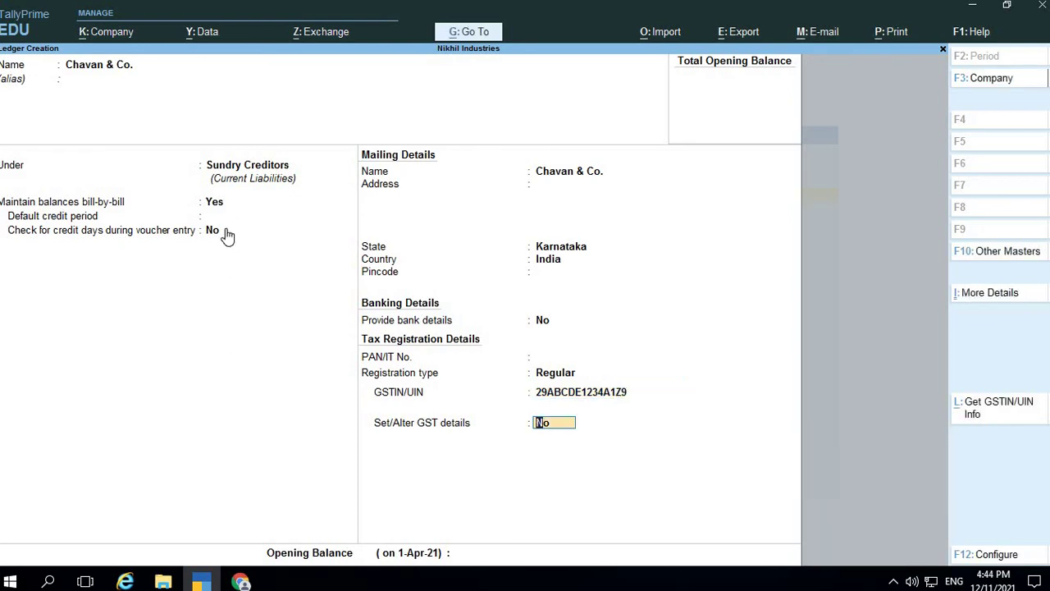
key("Return")
key("Return")
key("Return")
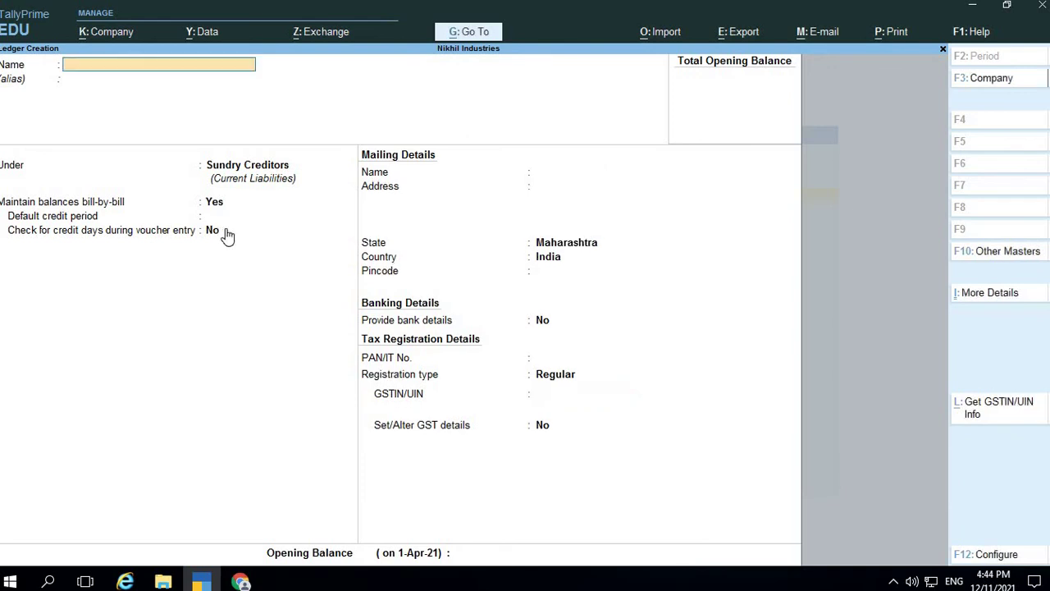
Save the Chavan & Co. ledger, then review page 4's stock item table in the assignment PDF
key("alt+Tab")
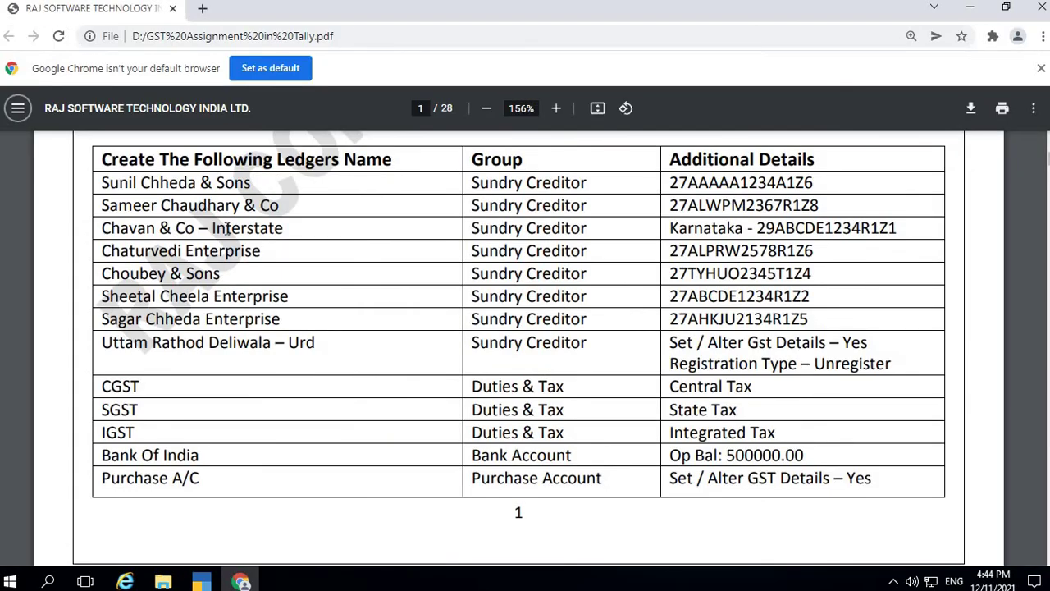
scroll(234, 271, "down", 9)
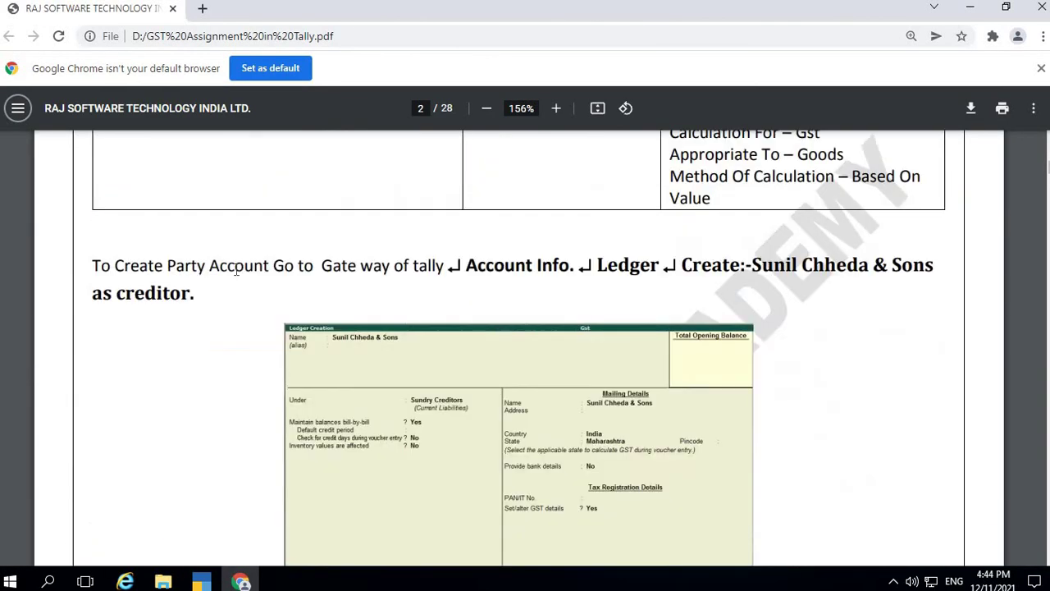
scroll(235, 271, "down", 15)
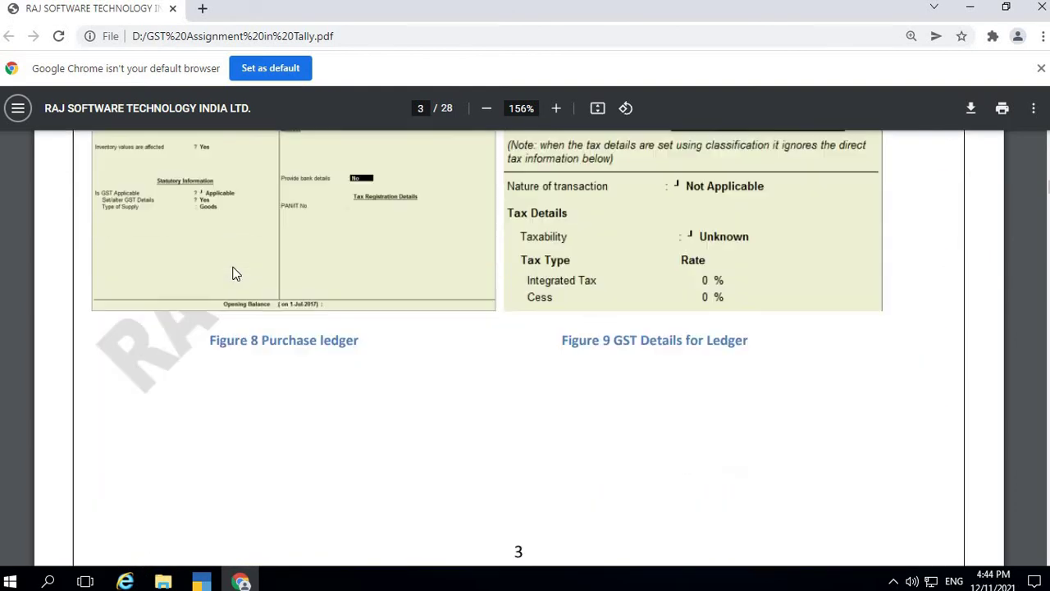
scroll(235, 274, "down", 4)
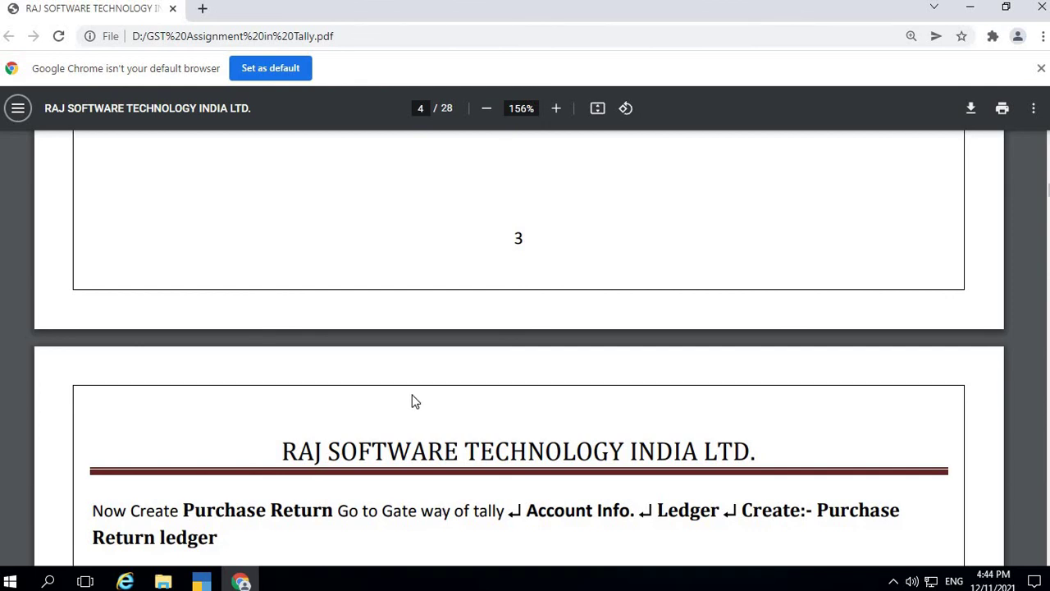
left_click_drag(1047, 191, 1047, 203)
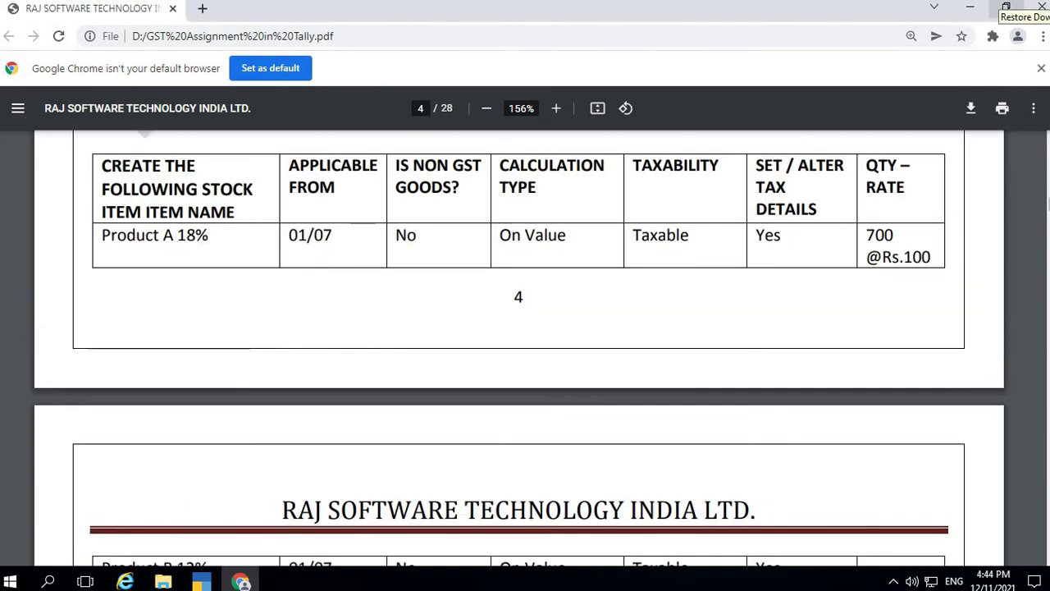
key("alt+Tab")
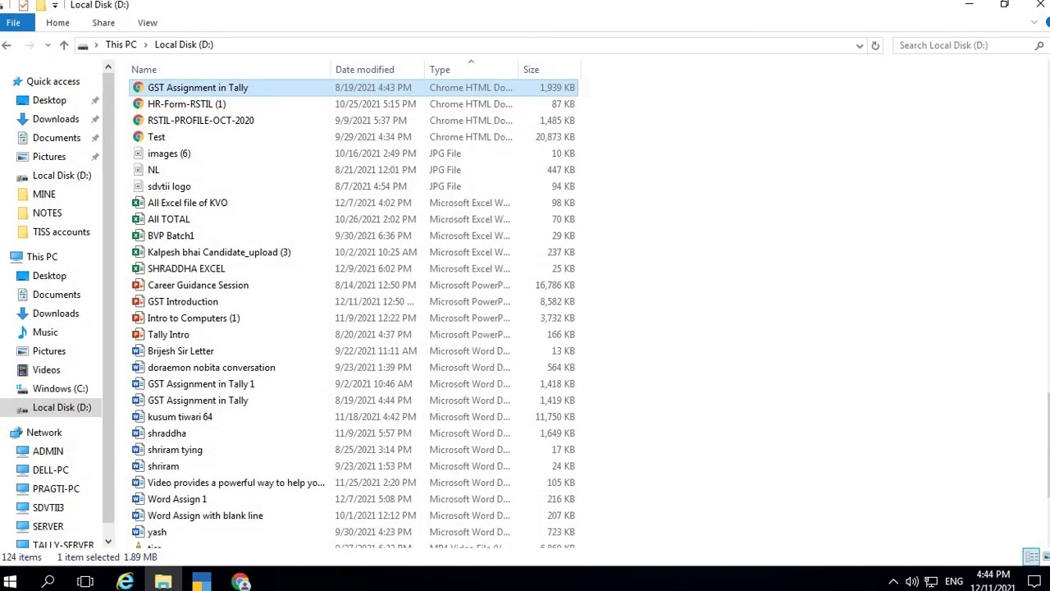
key("alt+Tab")
key("alt+Tab")
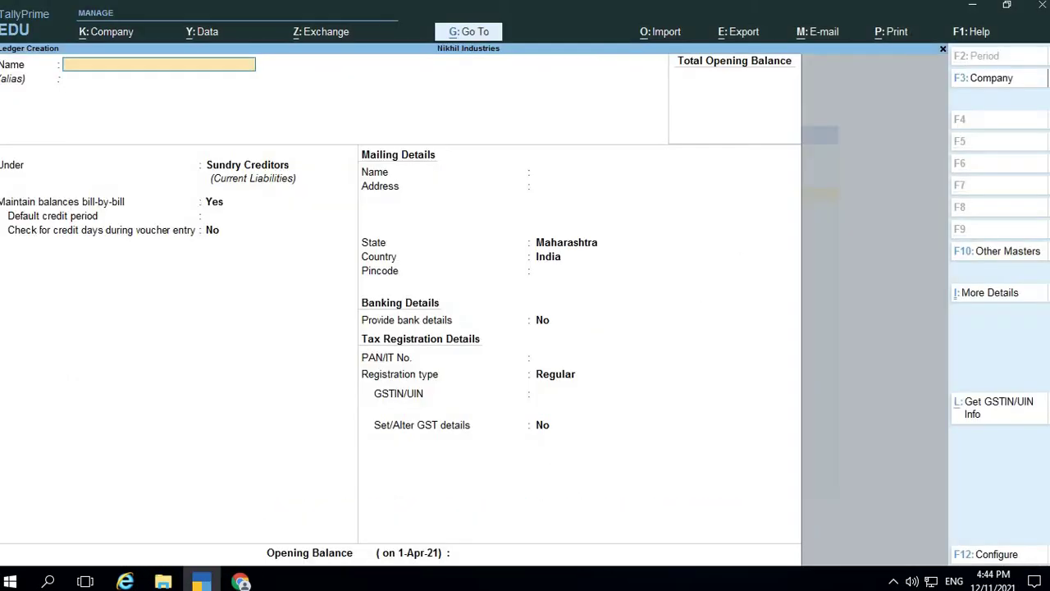
Start a new stock item named 'Product A 18%'
key("ctrl+q")
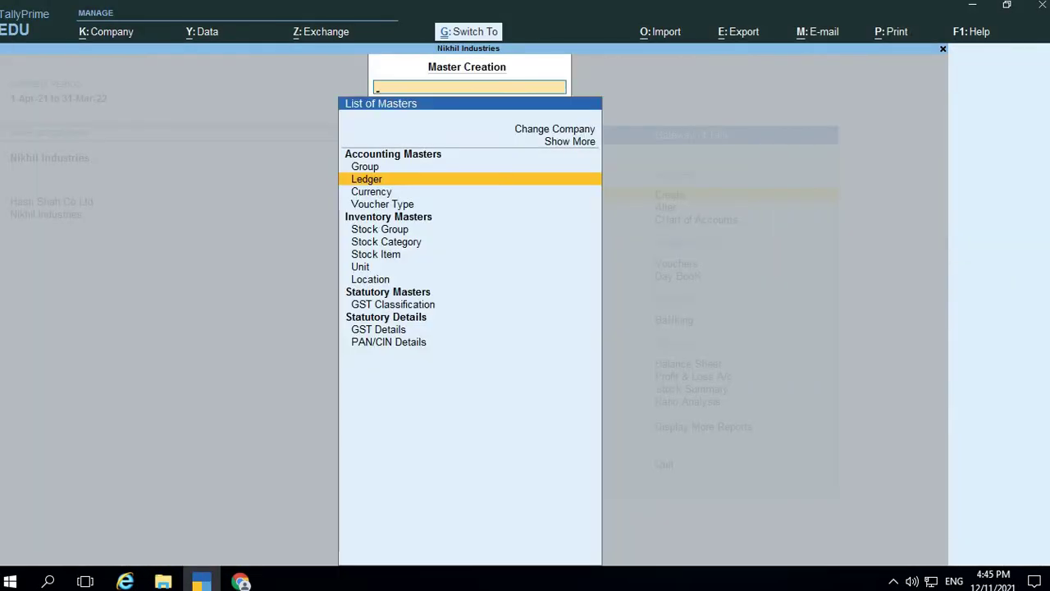
key("Down")
key("Down")
key("Down")
key("Down")
key("Down")
key("Down")
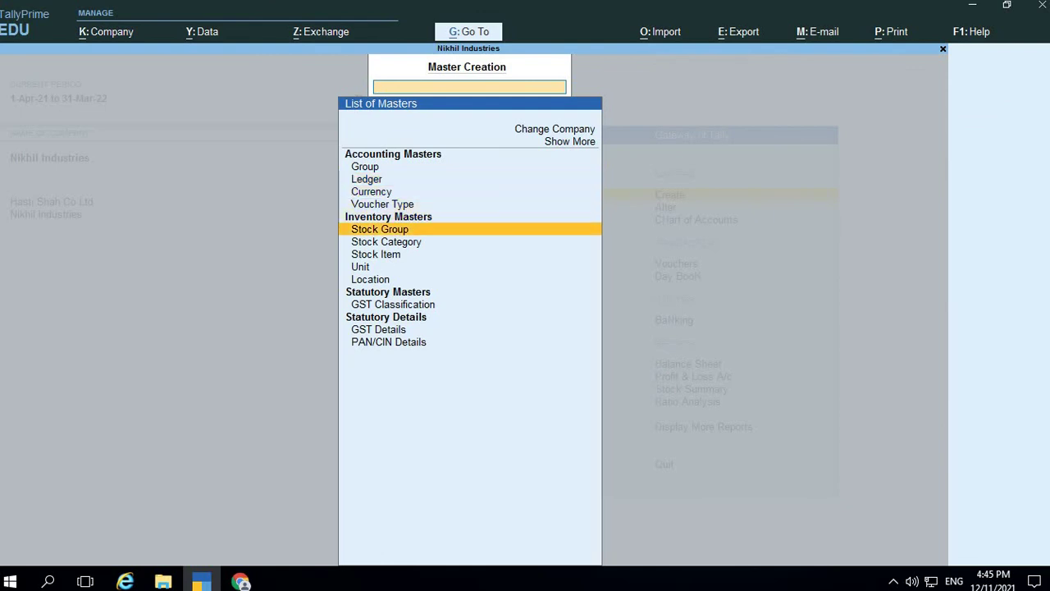
key("Return")
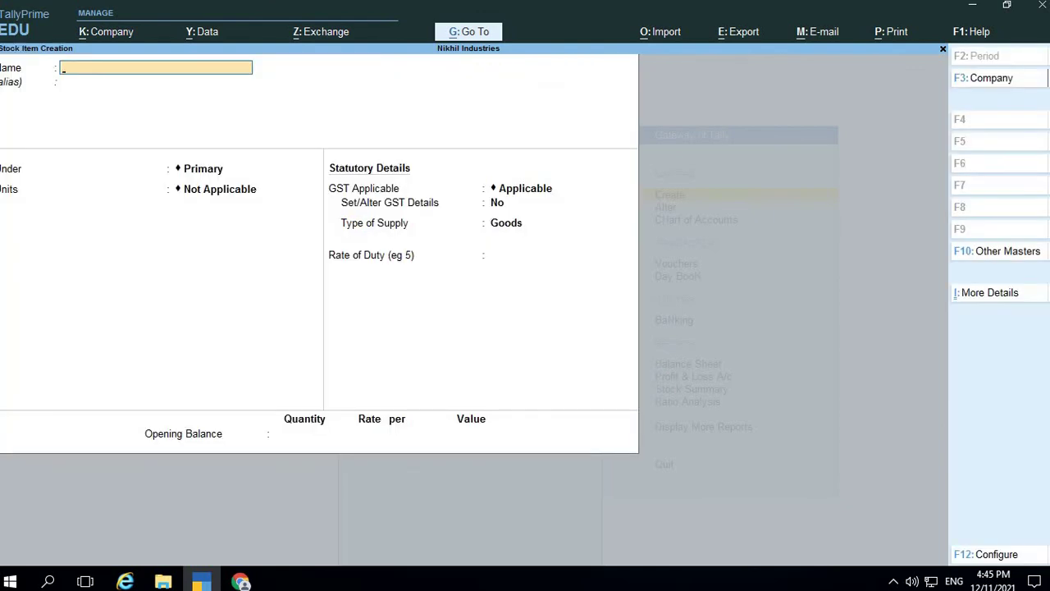
type("Product A 18%")
key("Return")
key("Return")
key("Return")
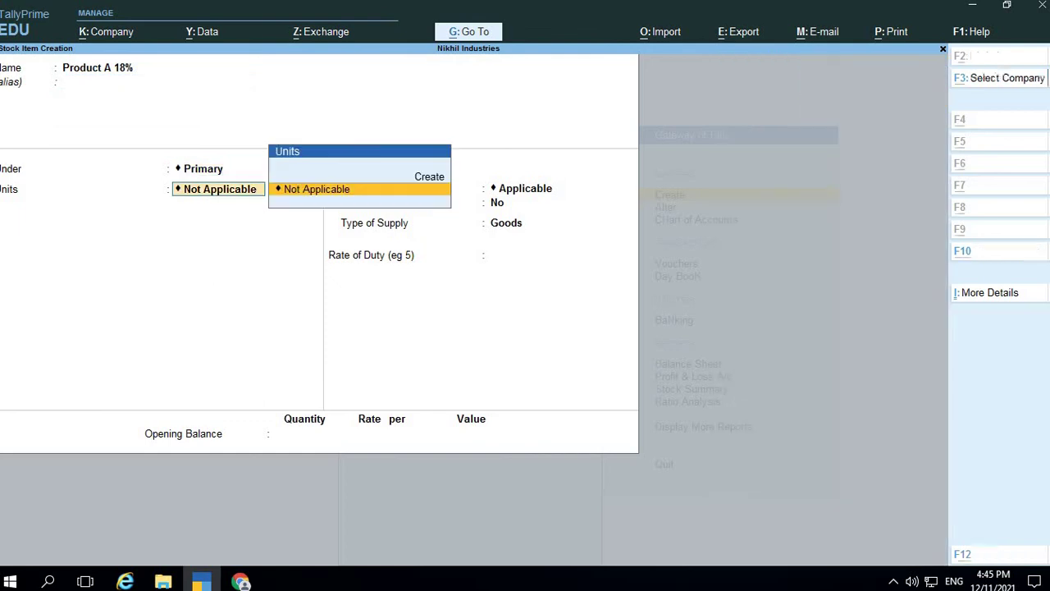
Create its unit: symbol Nos, formal name Numbers, UQC NOS-NUMBERS
key("alt+Tab")
key("alt+Tab")
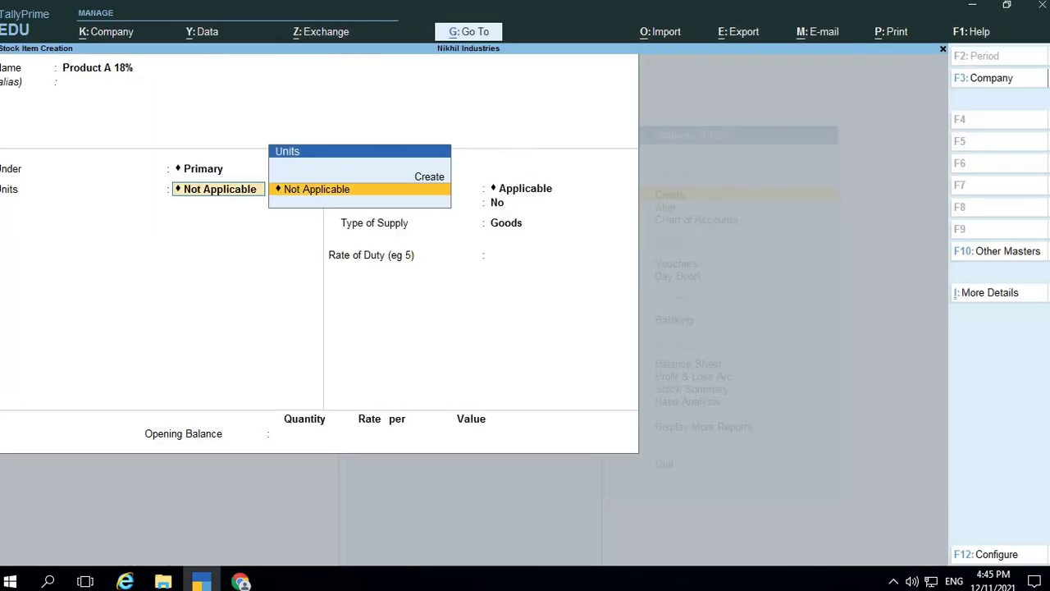
key("alt+Tab")
key("alt+Tab")
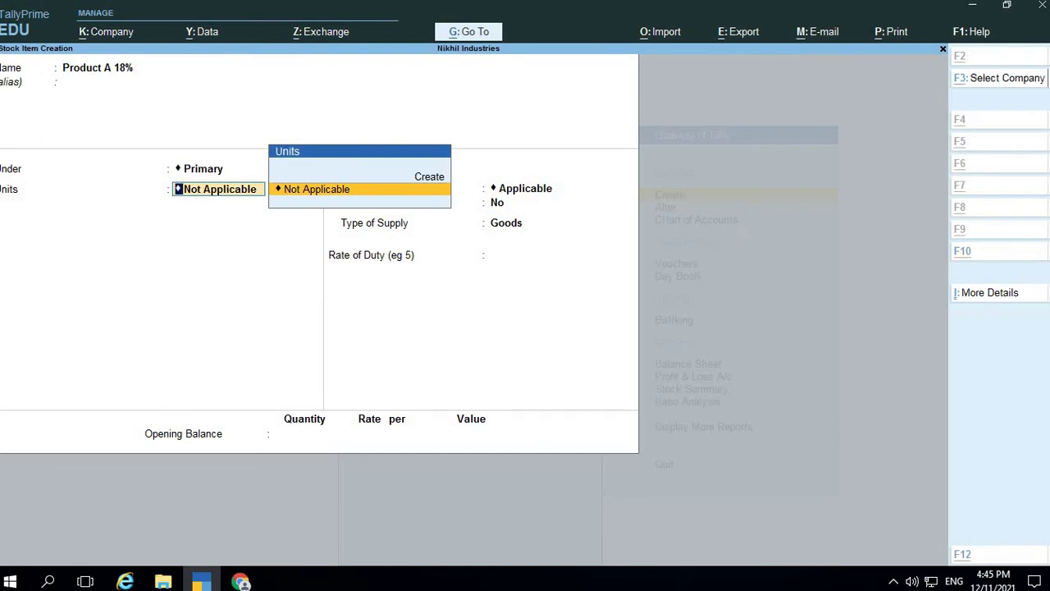
key("Up")
key("Return")
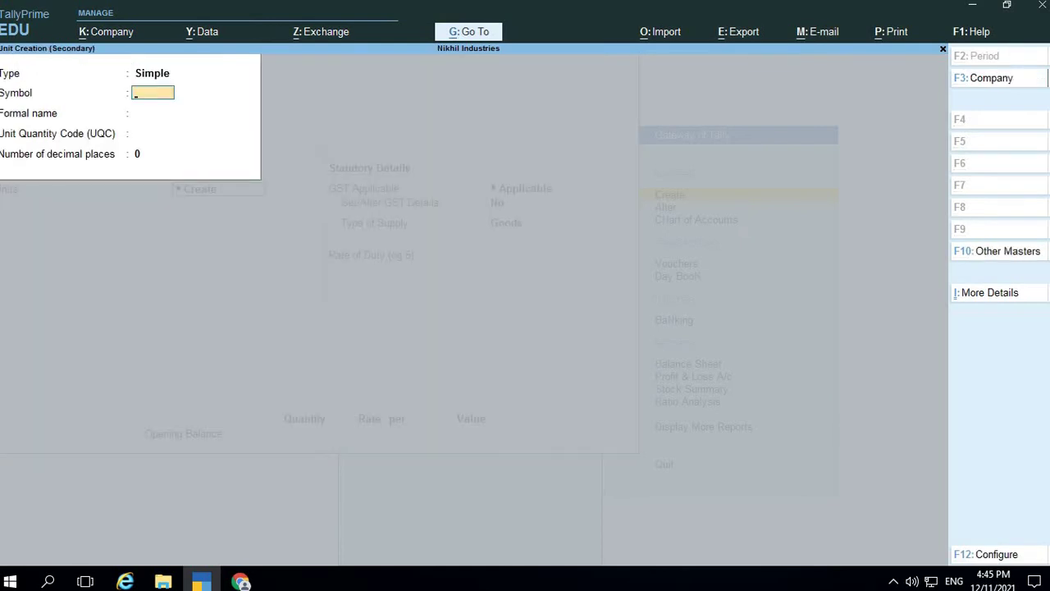
type("Nos.")
key("Return")
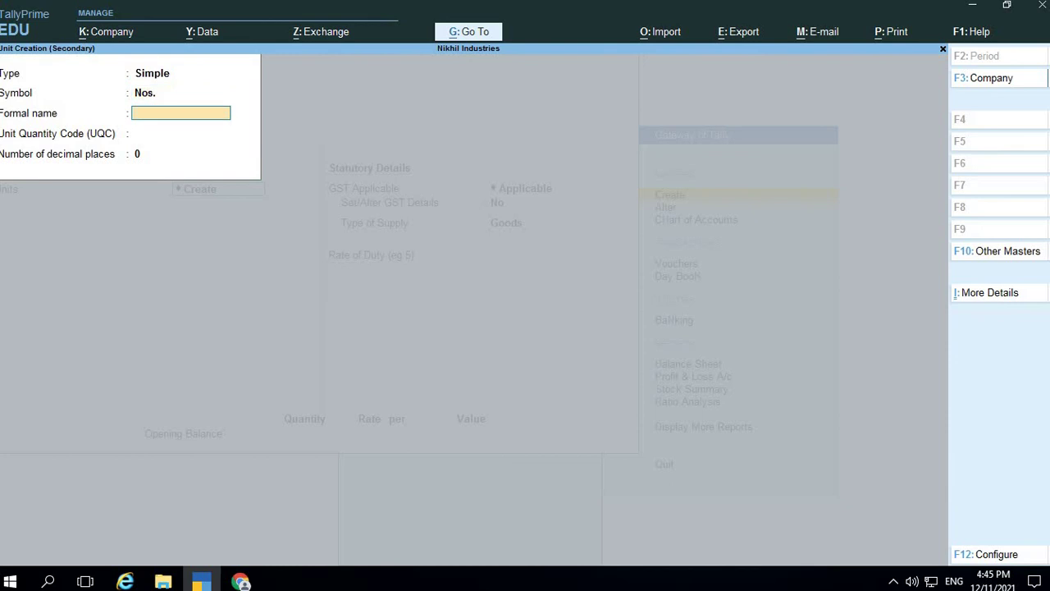
type("Numbers")
key("Return")
type("nos")
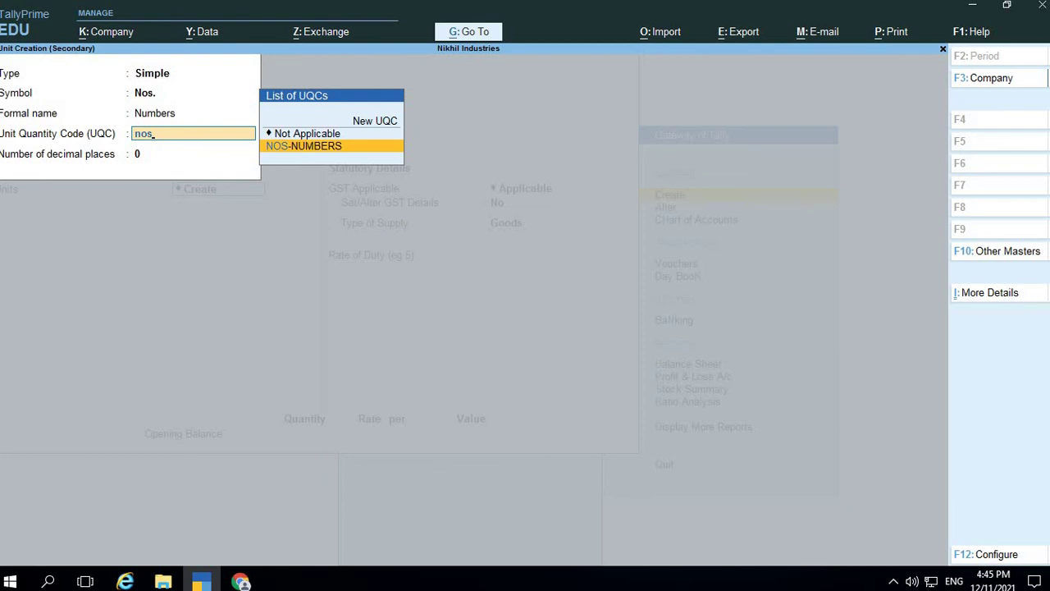
key("Return")
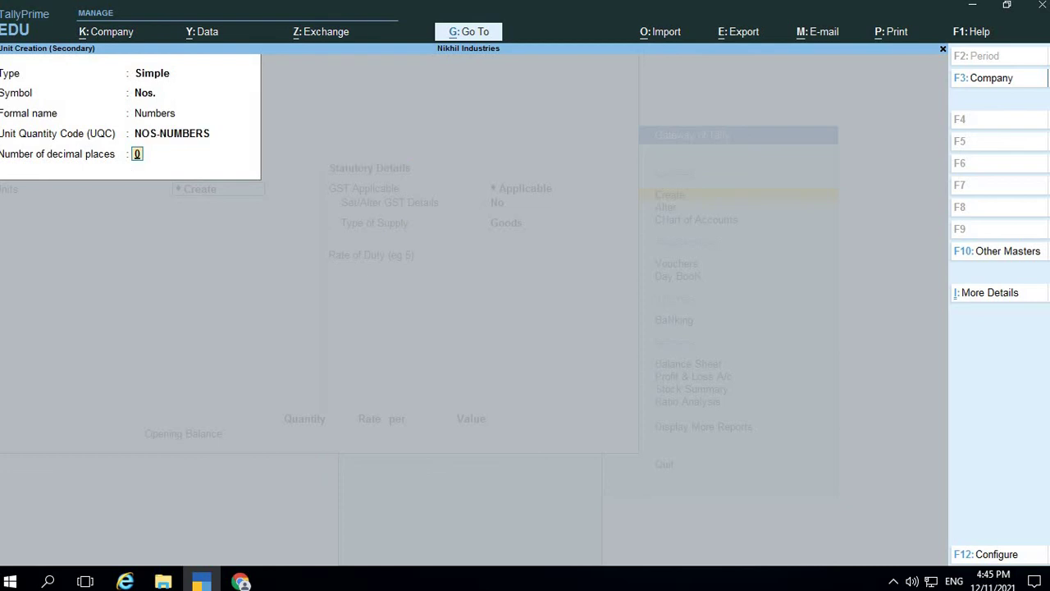
key("Return")
key("Return")
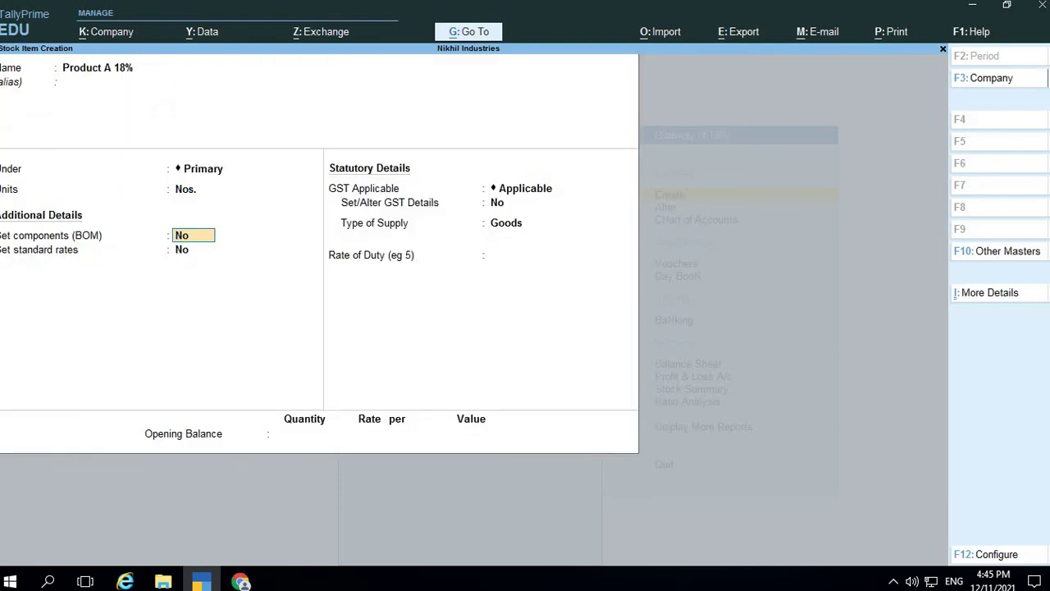
Leave BOM at No, enable GST details, and choose Undefined as the classification
key("Return")
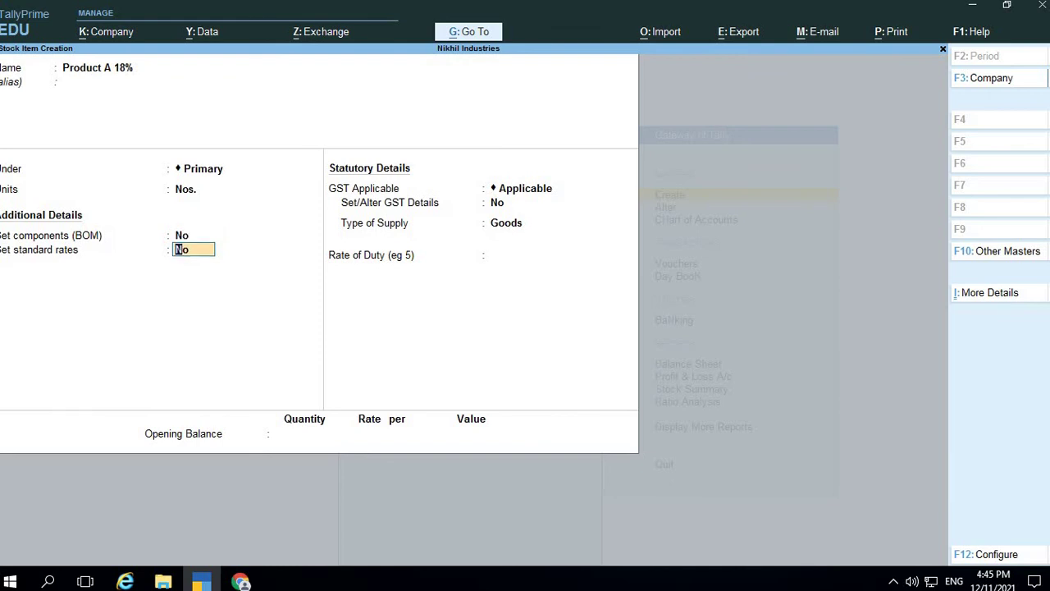
key("Return")
key("Return")
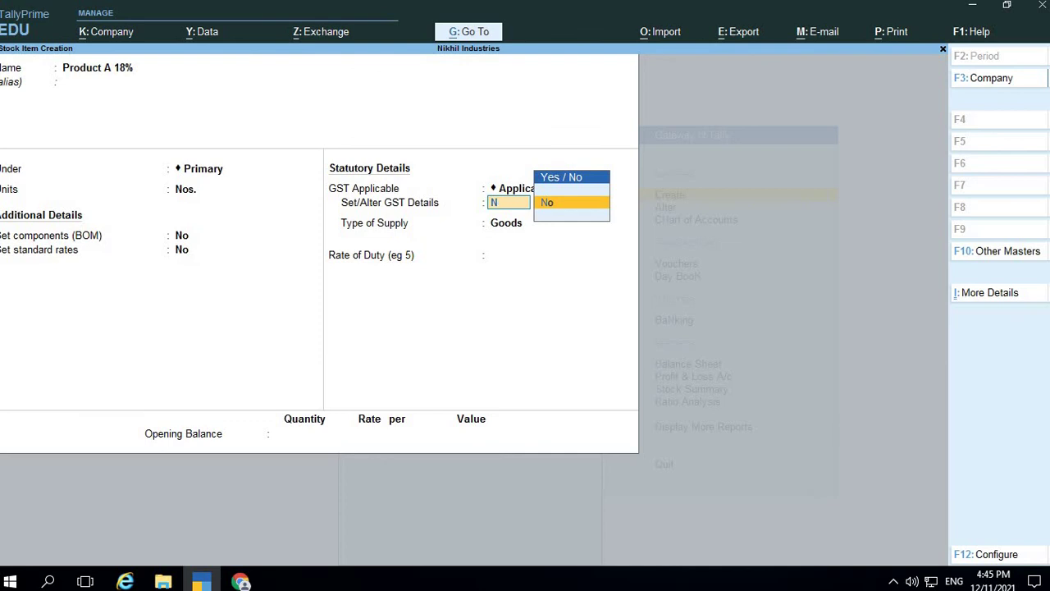
key("BackSpace")
type("Y")
key("Return")
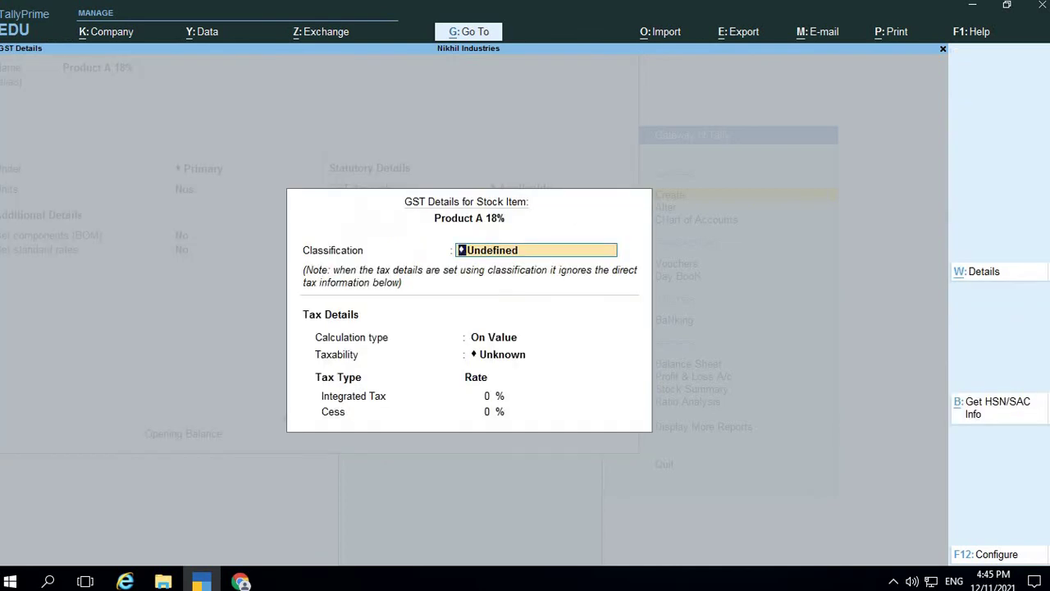
key("BackSpace")
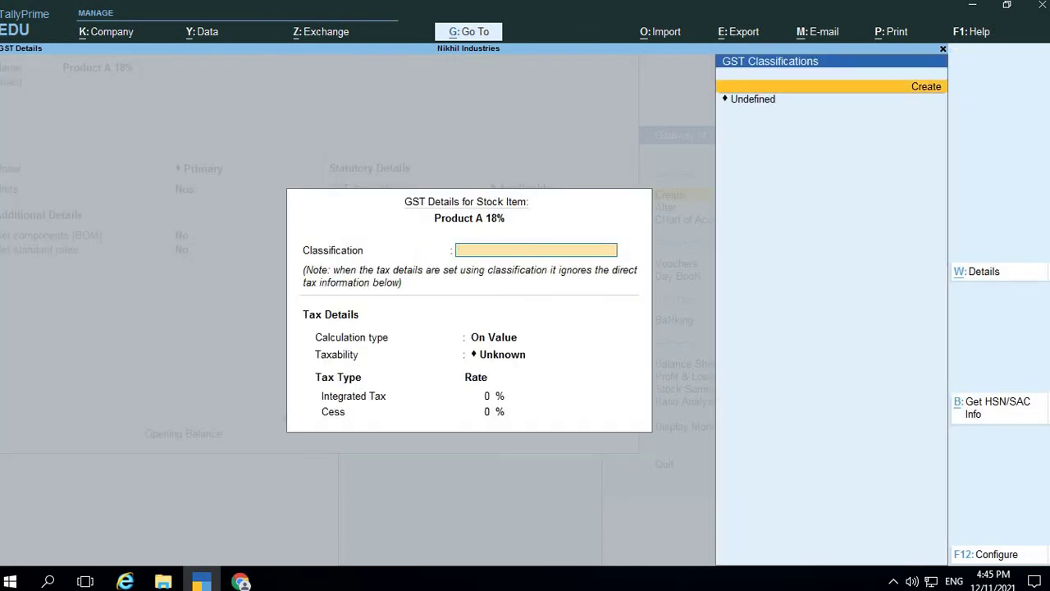
key("Down")
key("Return")
Set calculation type On Value, taxability Taxable, and Integrated Tax 18%
key("alt+Tab")
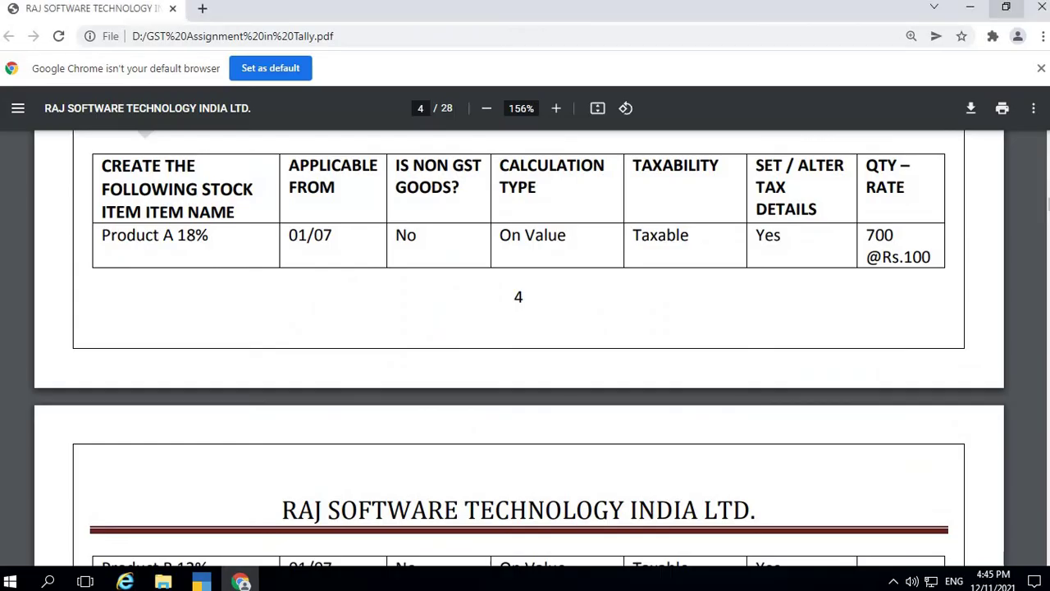
key("alt+Tab")
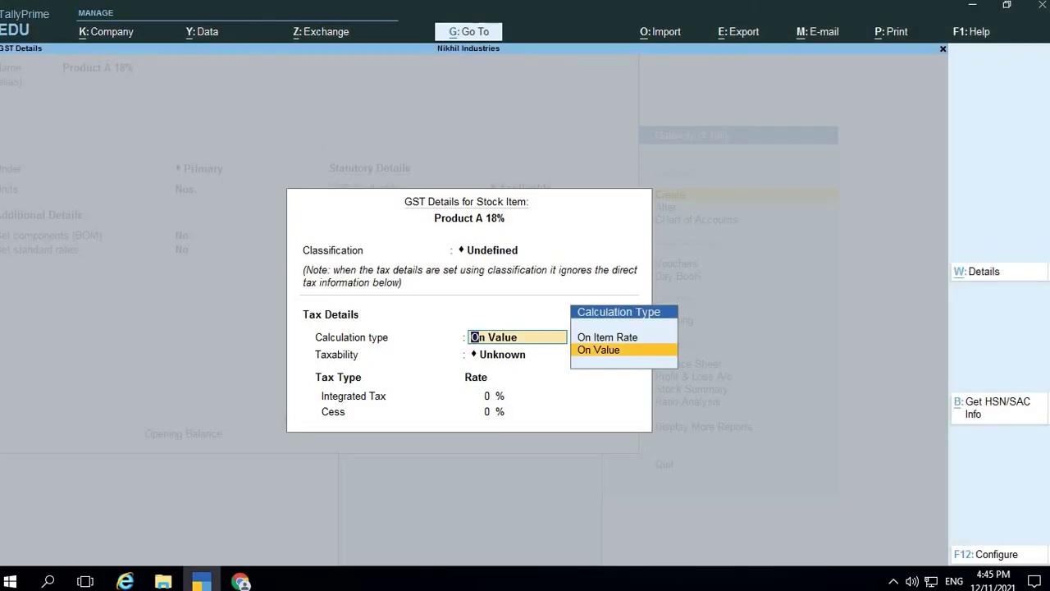
key("Return")
key("alt+Tab")
key("alt+Tab")
key("Down")
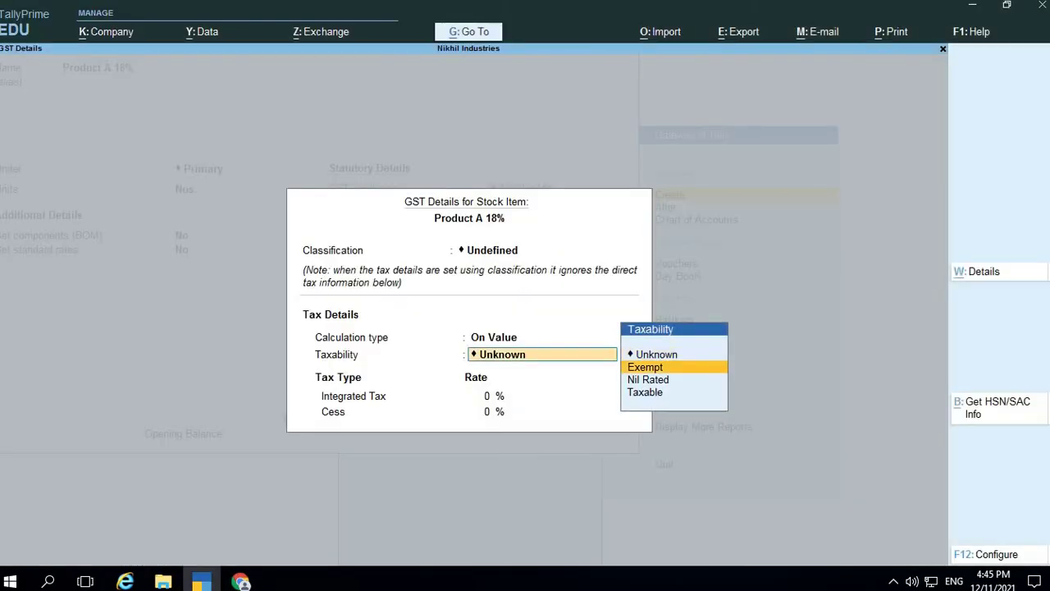
key("Down")
key("Down")
key("Return")
key("alt+Tab")
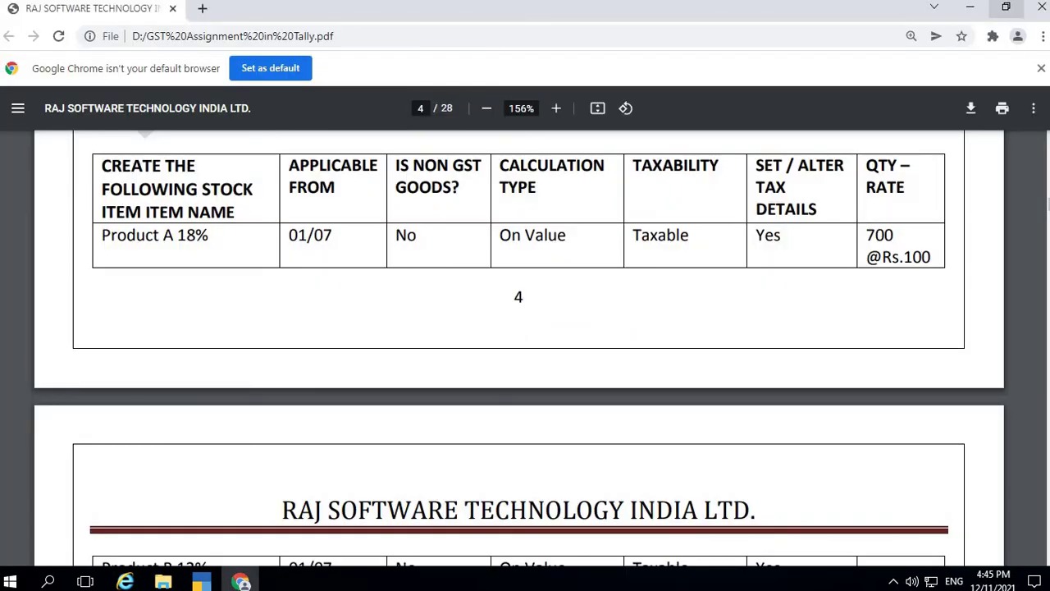
key("alt+Tab")
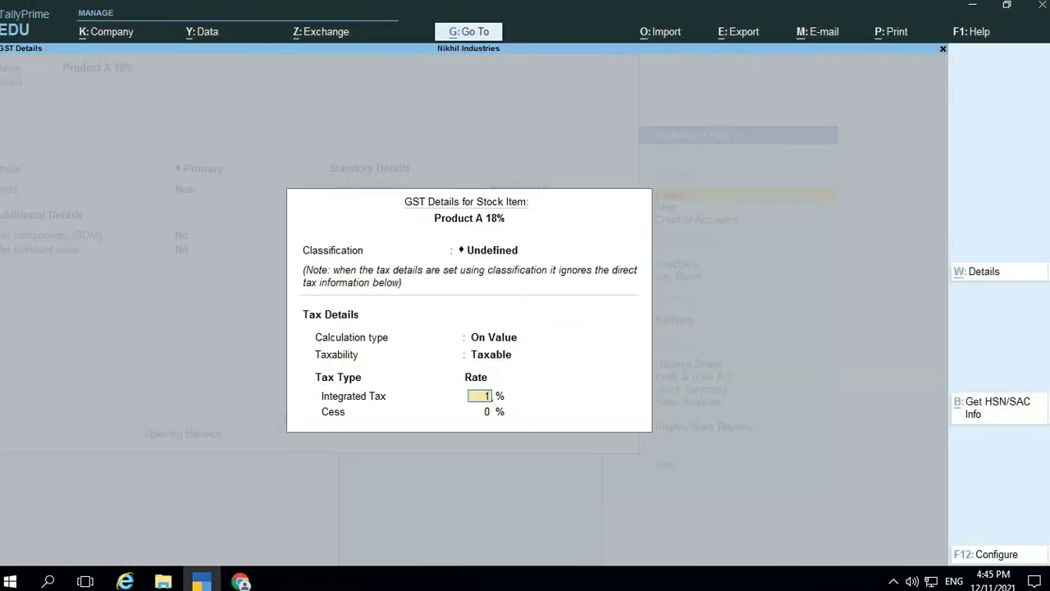
type("18")
key("Return")
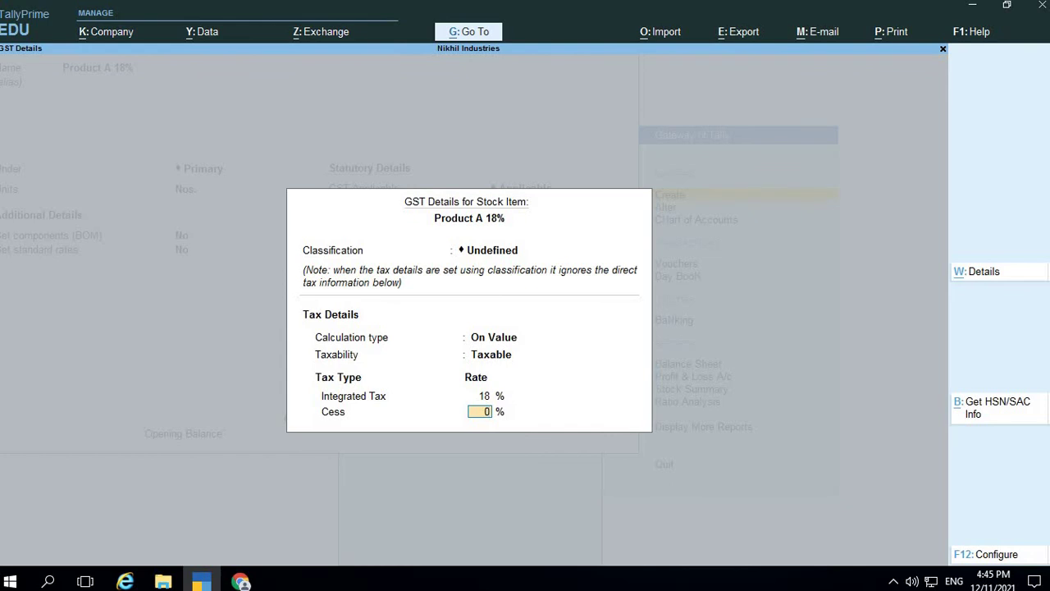
key("alt+Tab")
key("alt+Tab")
Add a tax rate history entry applicable from 1-Jul-21, keeping the default classification and HSN fields
left_click(990, 274)
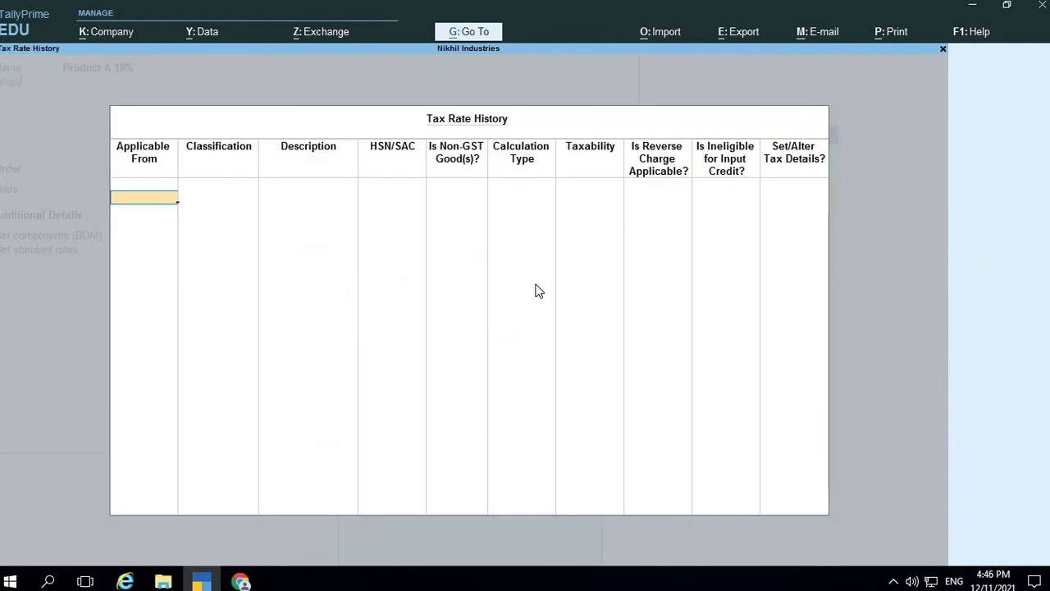
type("1.6")
key("BackSpace")
type("7")
key("Return")
key("Return")
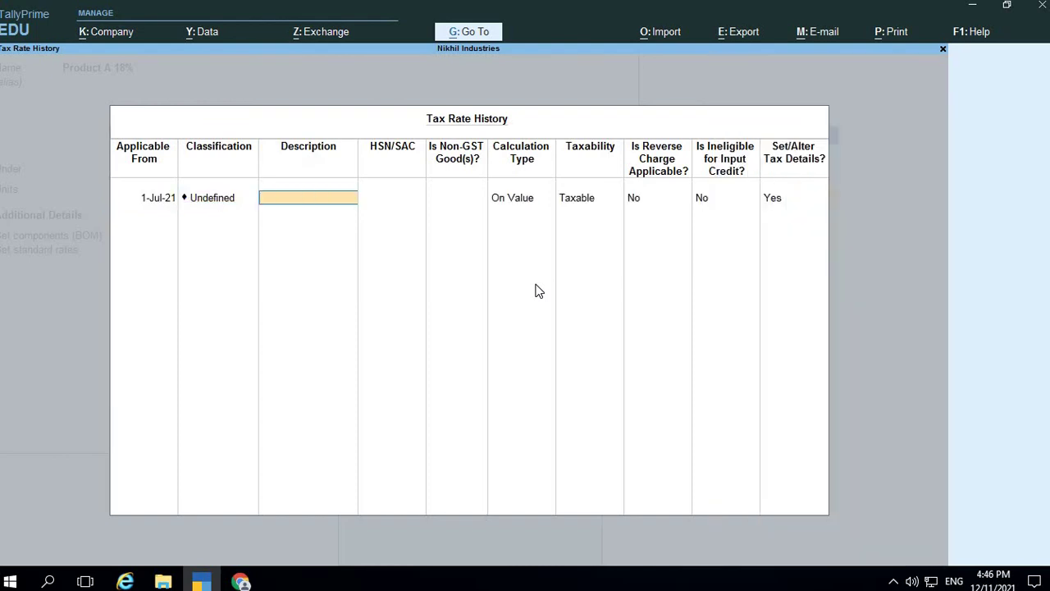
key("alt+Tab")
key("alt+Tab")
key("Return")
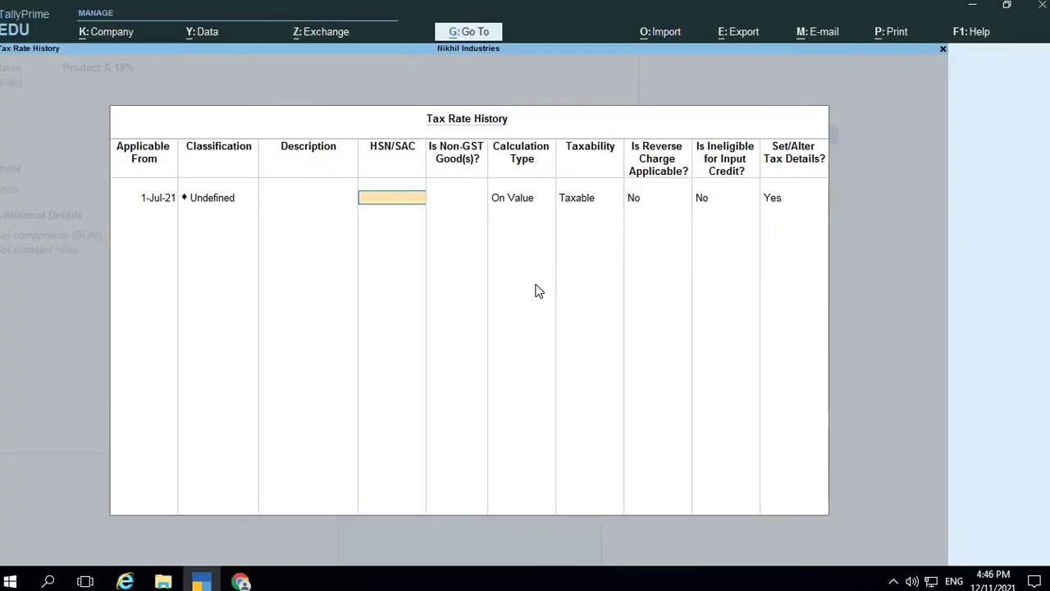
key("Return")
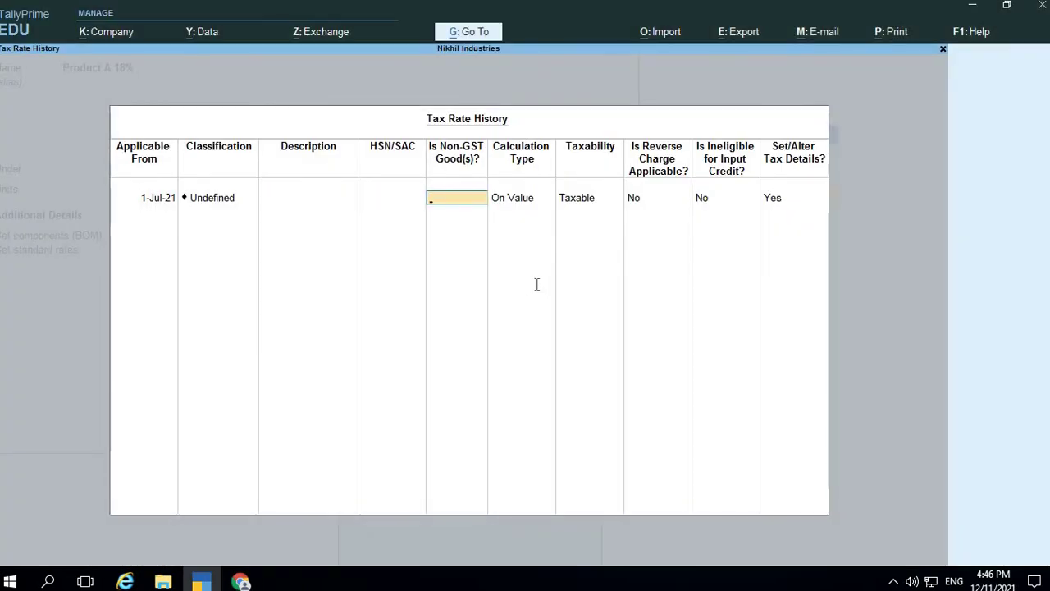
key("alt+Tab")
key("alt+Tab")
key("Return")
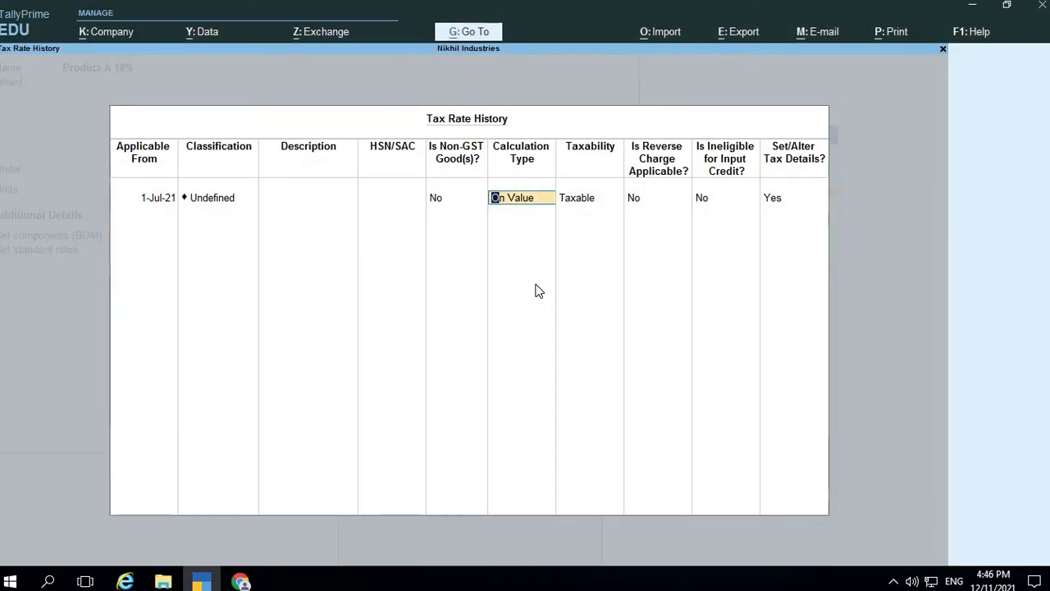
Enter an 18% GST rate in the rate details, splitting into central and state tax
key("alt+Tab")
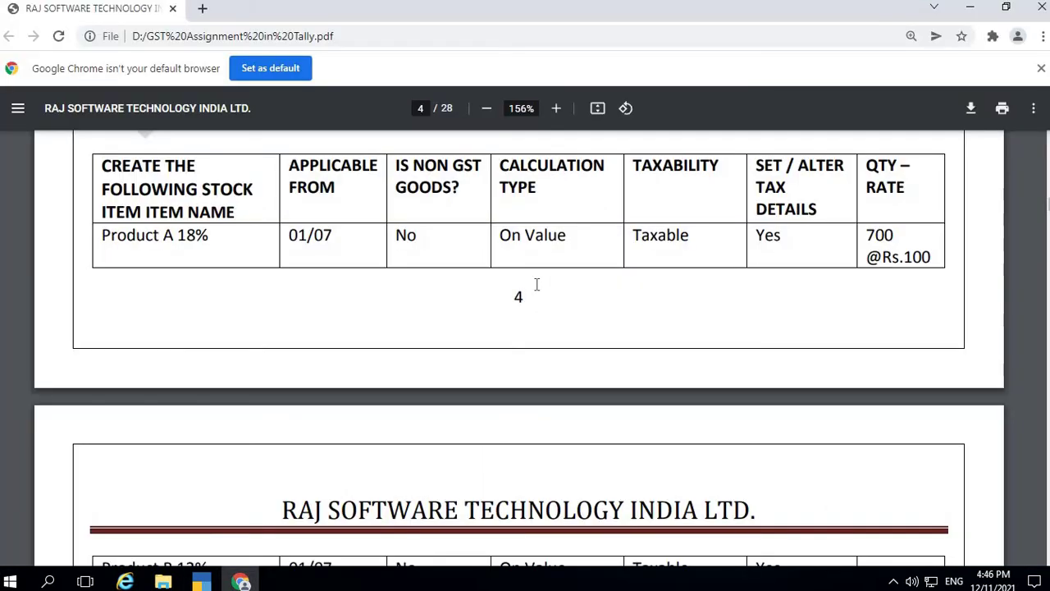
key("alt+Tab")
key("Return")
key("Return")
key("Return")
key("Return")
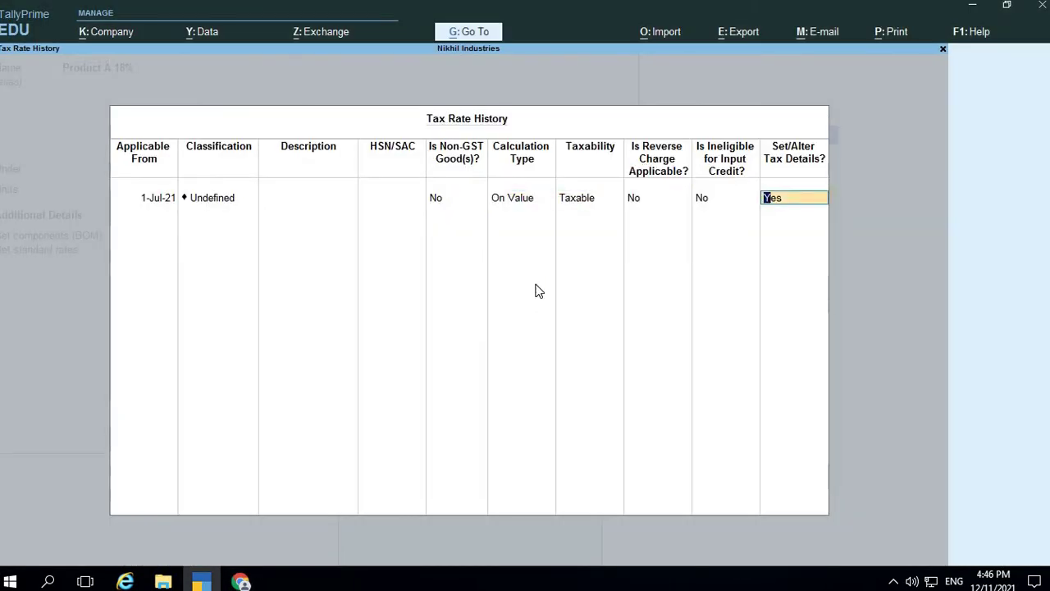
key("Return")
type("18")
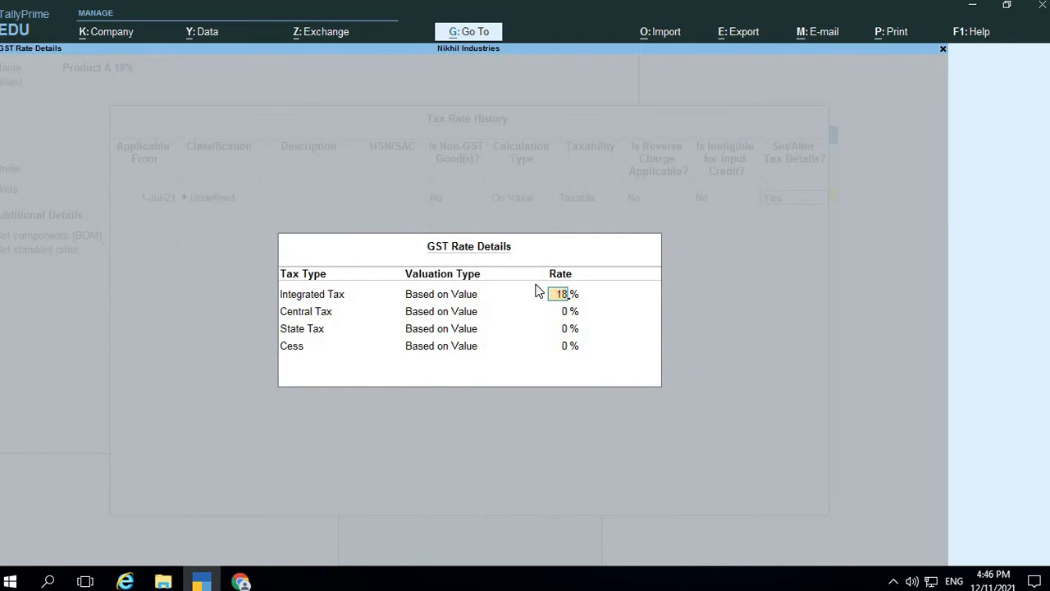
key("Return")
key("Return")
key("Return")
key("Return")
key("Return")
key("Return")
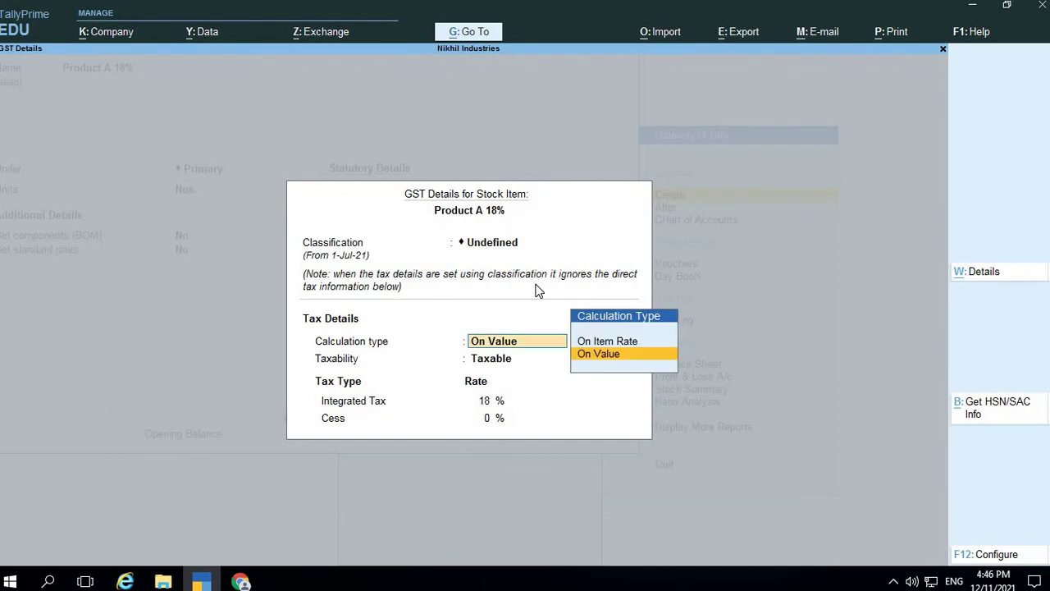
key("Return")
key("Return")
key("Return")
key("Return")
Keep Goods as supply type and enter opening stock of 700 Nos at 100
key("Return")
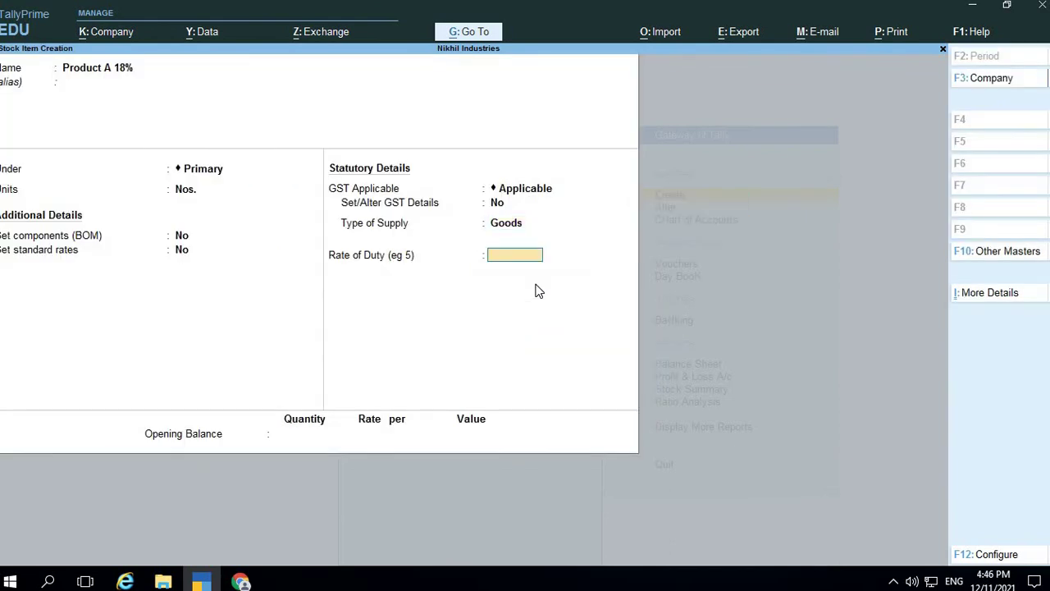
key("Return")
key("alt+Tab")
key("alt+Tab")
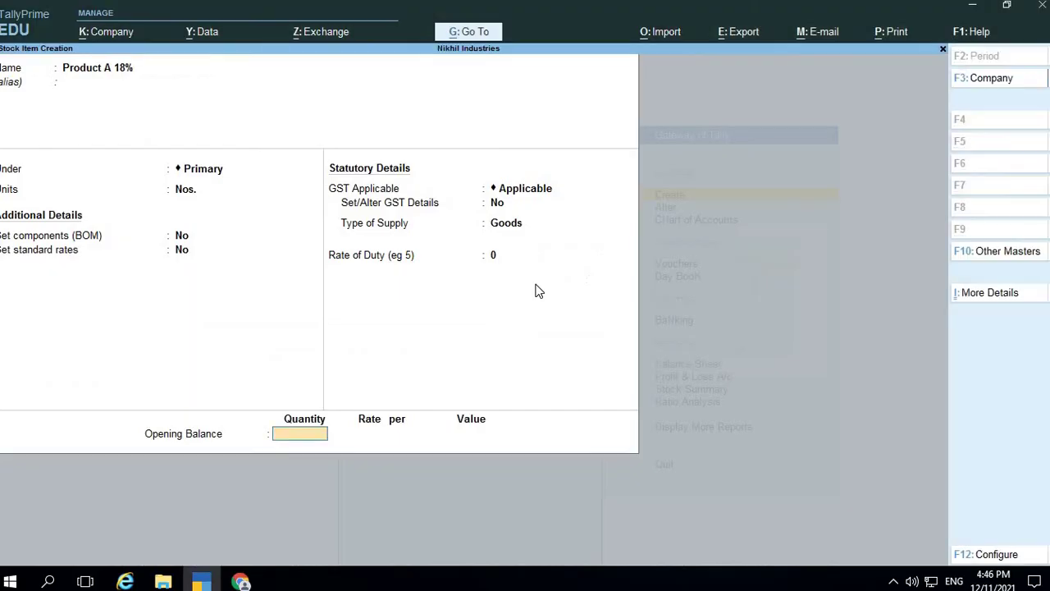
type("700")
key("Return")
type("100")
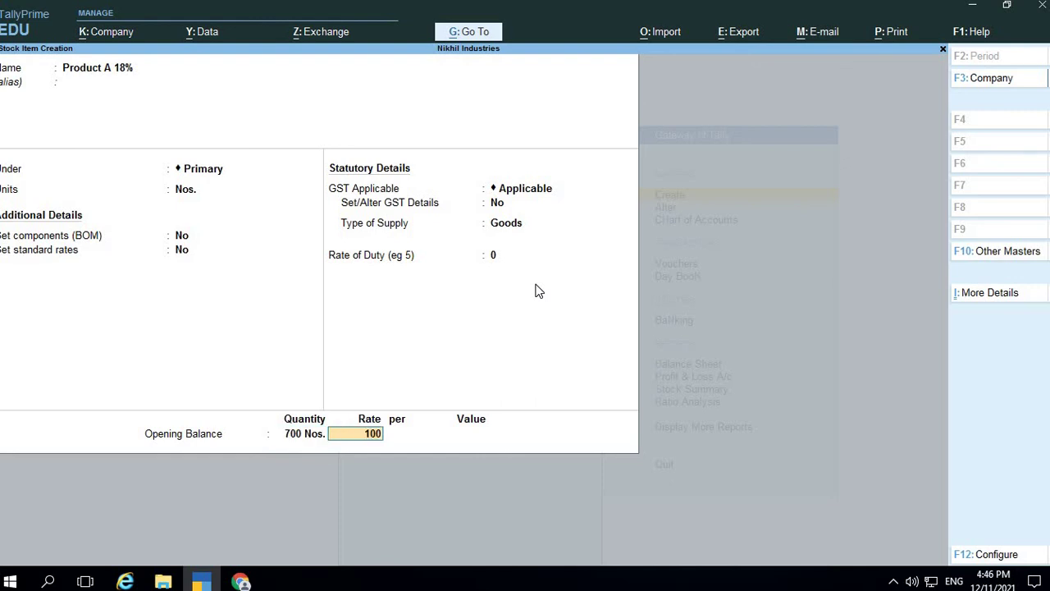
key("Return")
key("Return")
key("Return")
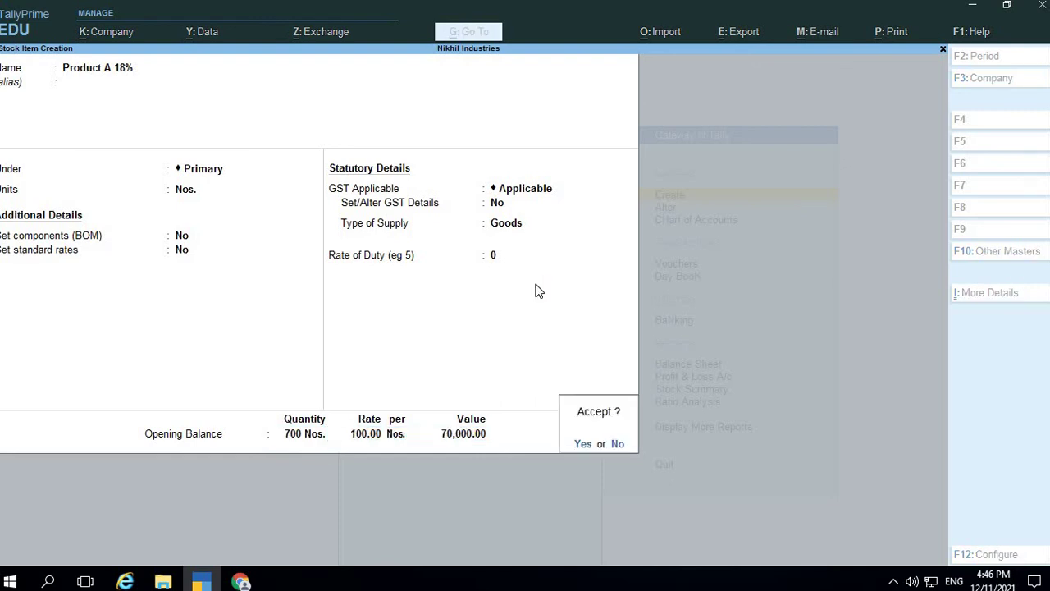
key("Return")
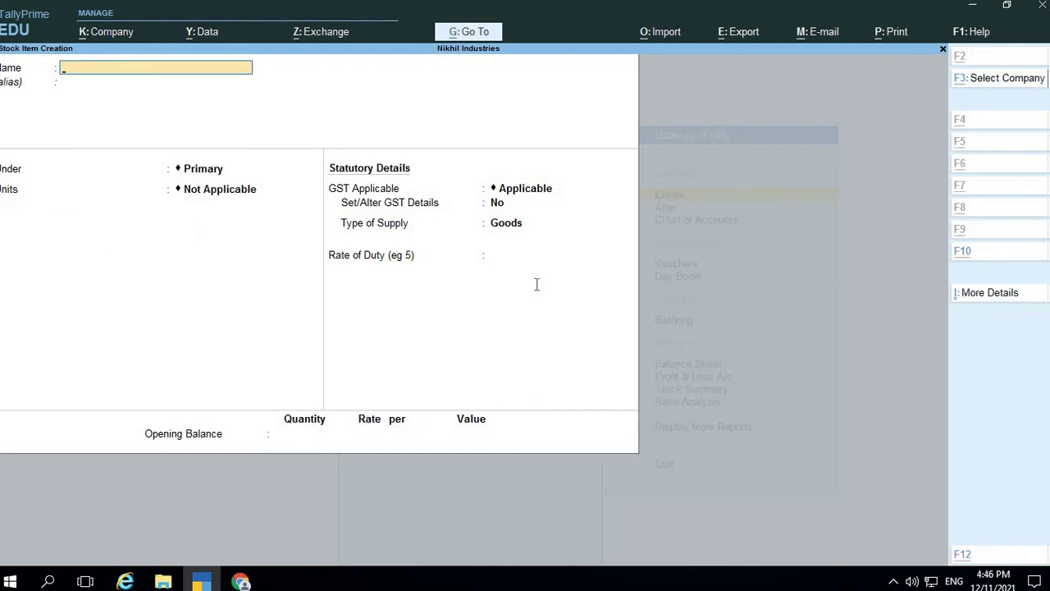
Leave stock item creation and open a new Purchase voucher from voucher entry
key("alt+Tab")
scroll(537, 284, "down", 10)
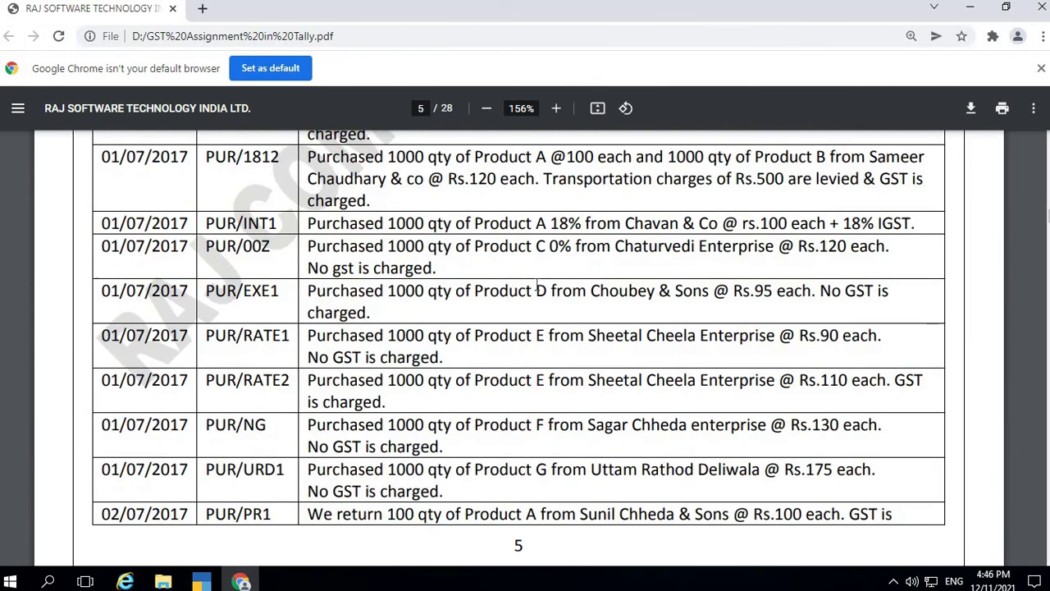
scroll(536, 284, "up", 3)
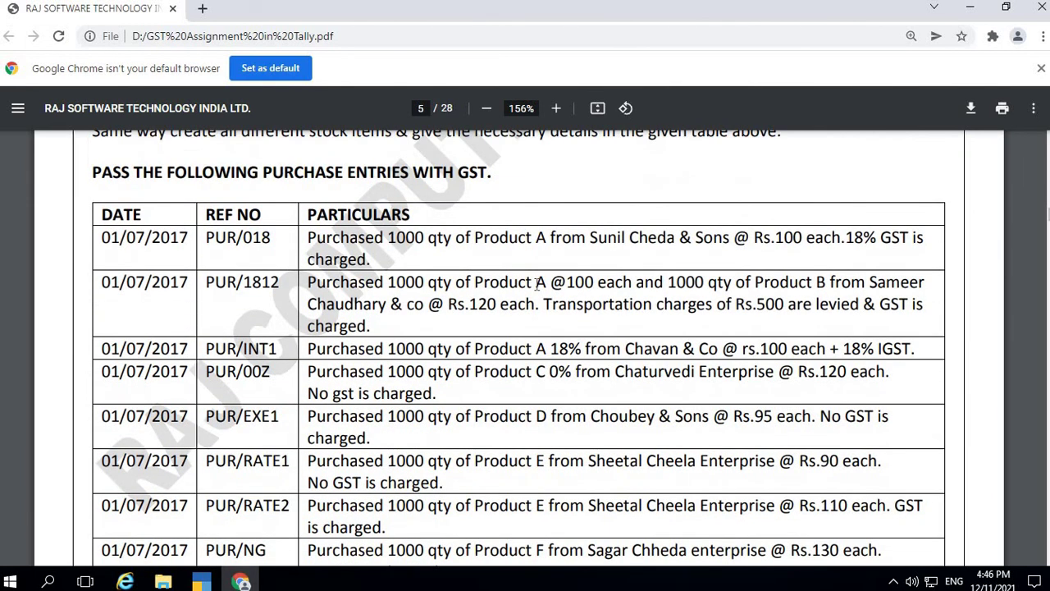
key("alt+Tab")
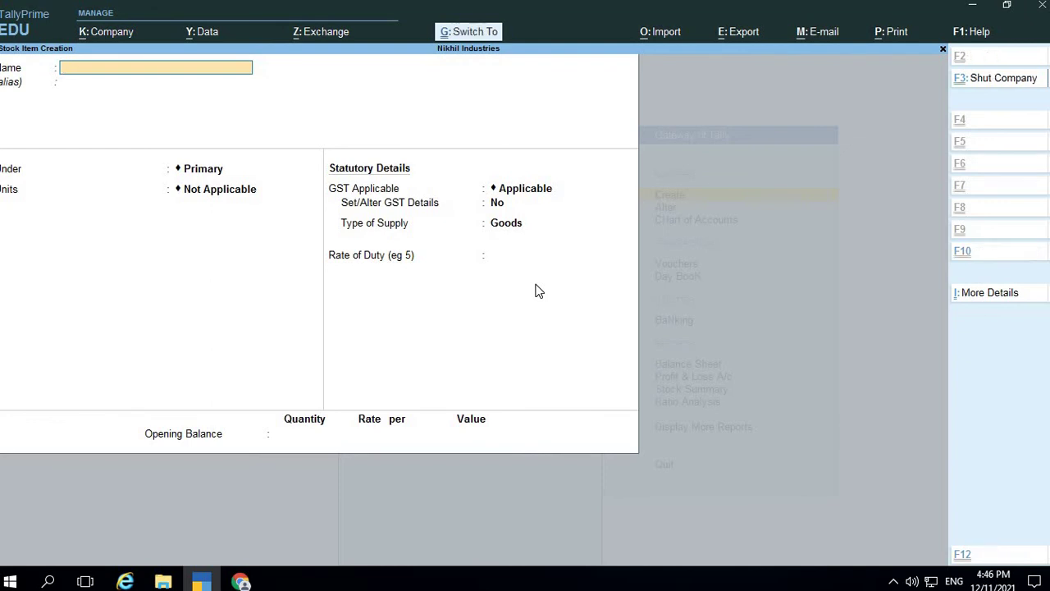
key("ctrl+q")
key("ctrl+q")
key("Down")
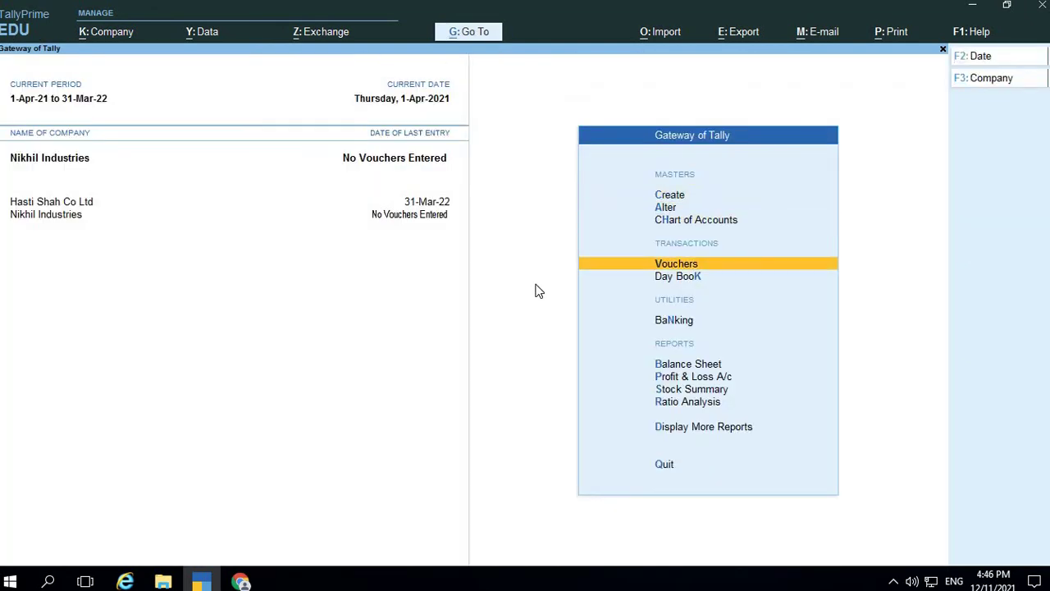
key("Return")
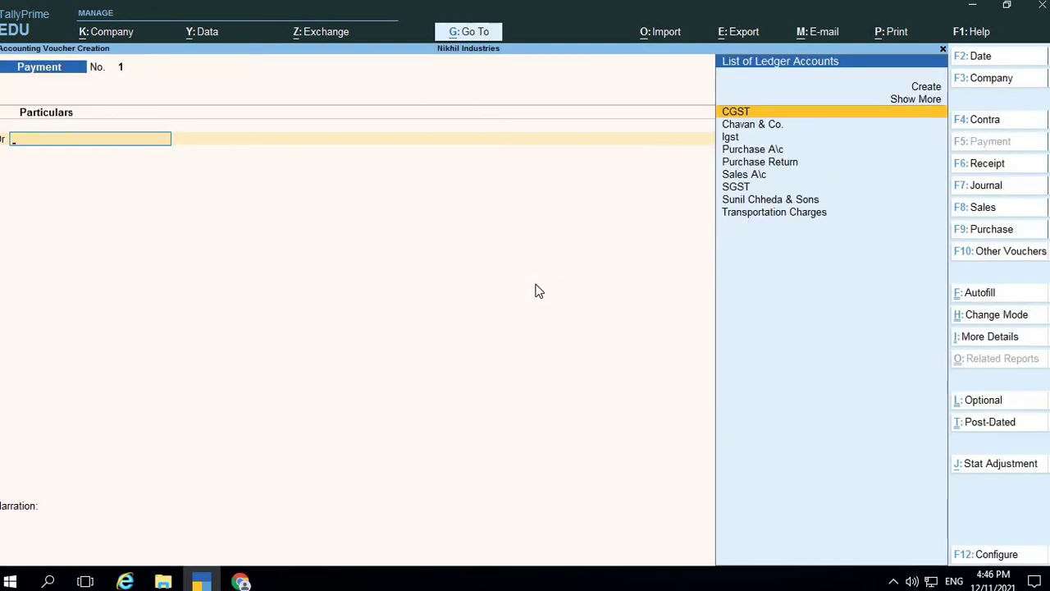
left_click(983, 229)
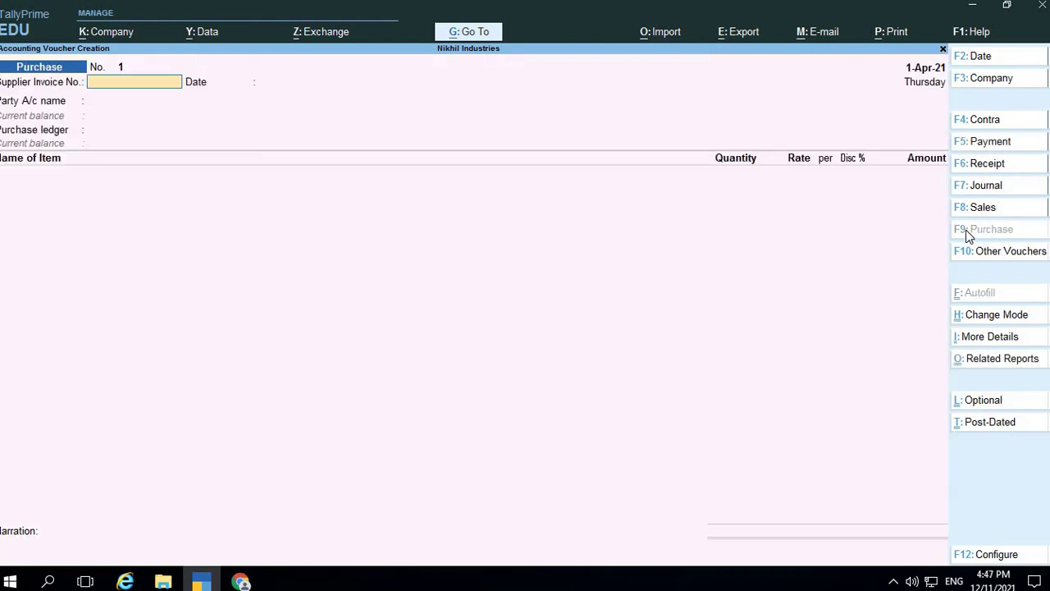
Date the voucher 1-Jul-21 and enter supplier invoice number pur\18
key("F2")
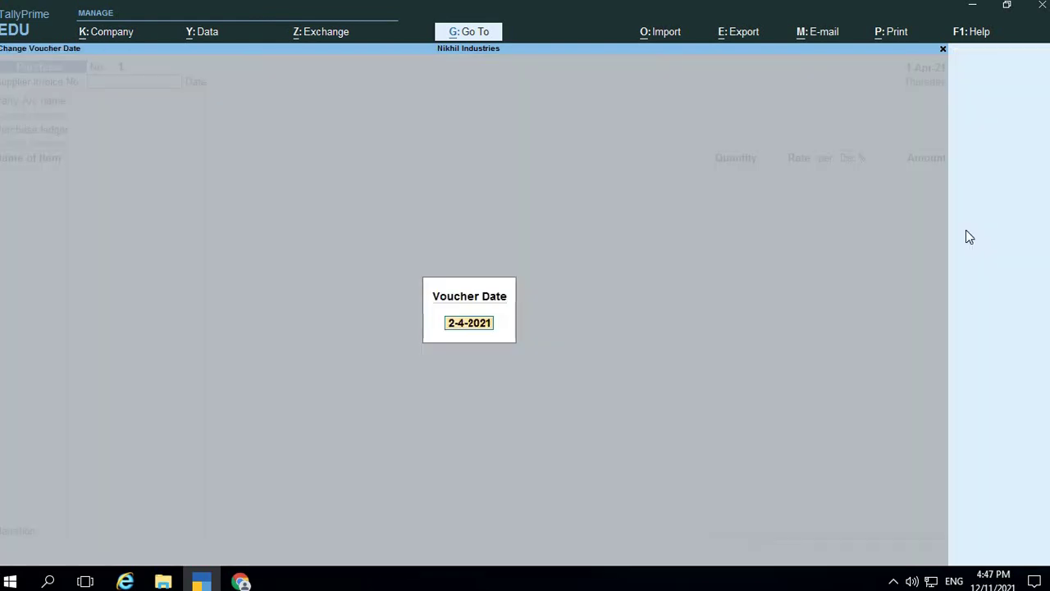
type("1.7")
key("Return")
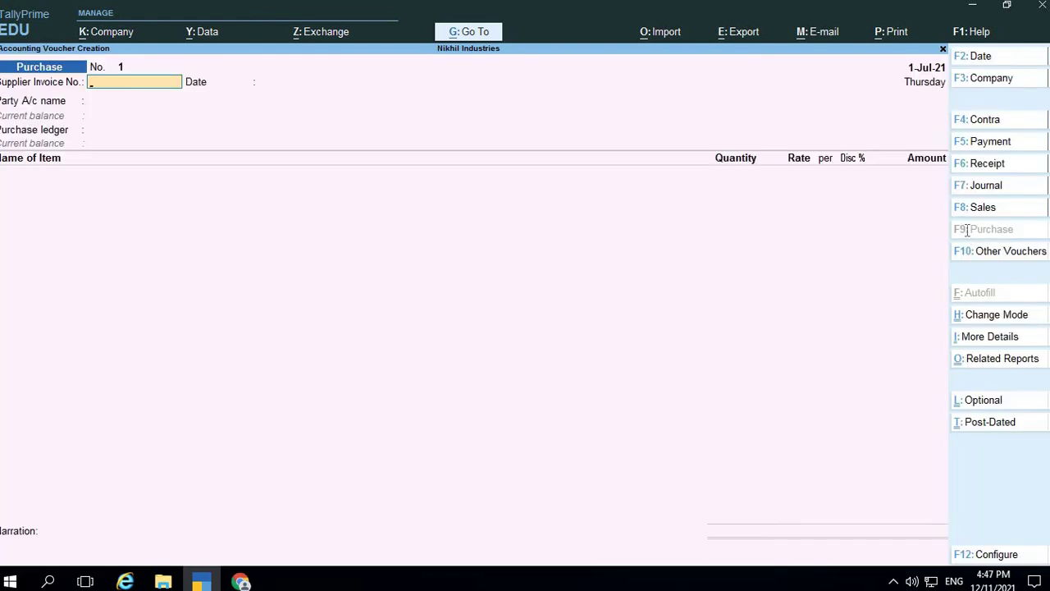
key("alt+Tab")
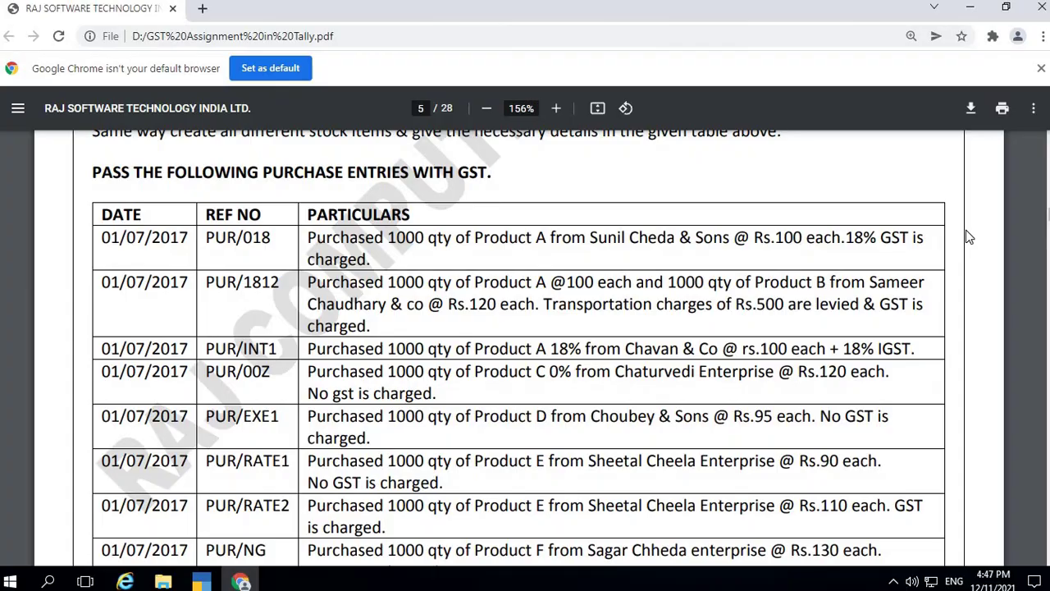
key("alt+Tab")
type("pur\\")
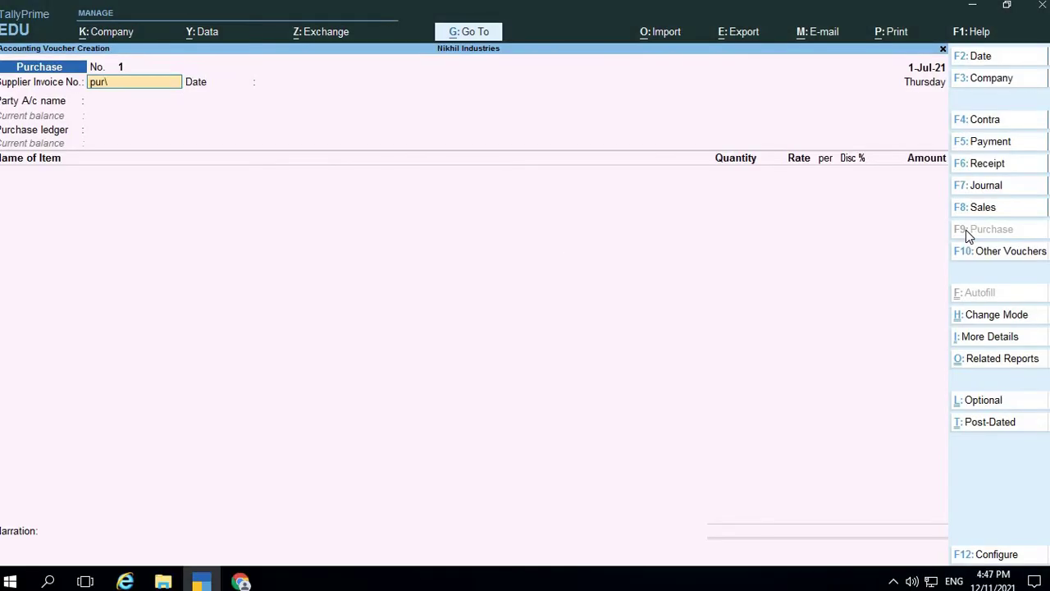
type("18")
key("Return")
key("Return")
Select the supplier starting 'Sun' as party, accept party details, and choose Purchase A\c
key("alt+Tab")
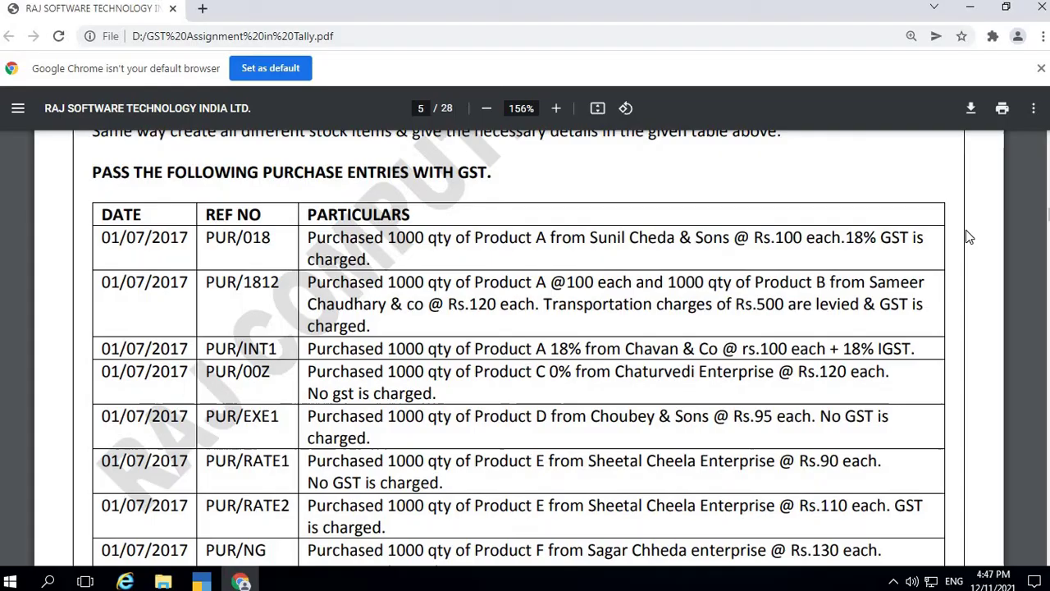
key("alt+Tab")
type("Su")
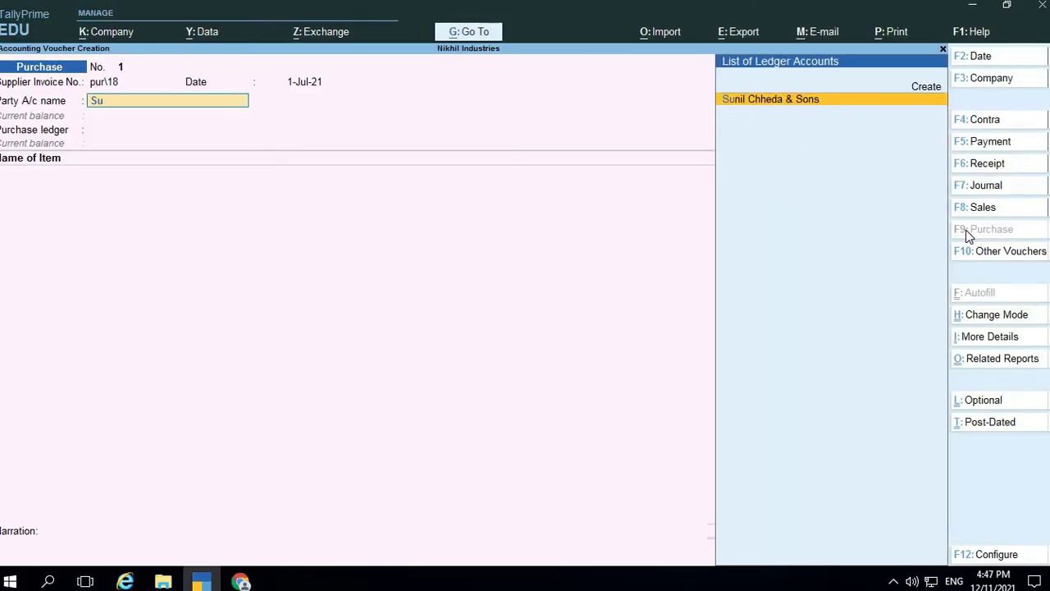
type("n")
key("Return")
key("Return")
key("Return")
key("Return")
key("Return")
key("Return")
key("Return")
key("Return")
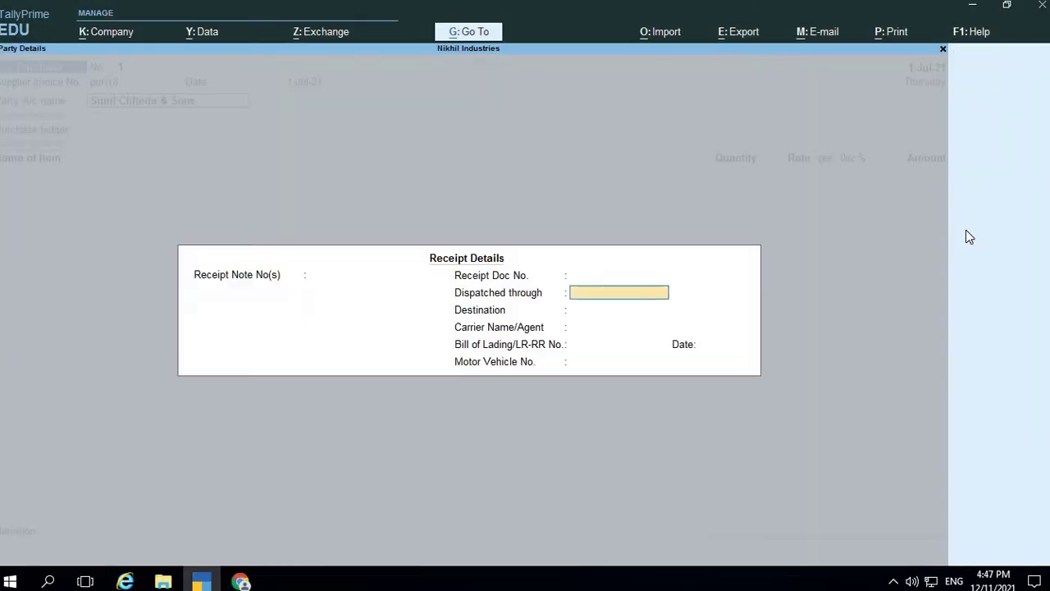
key("Return")
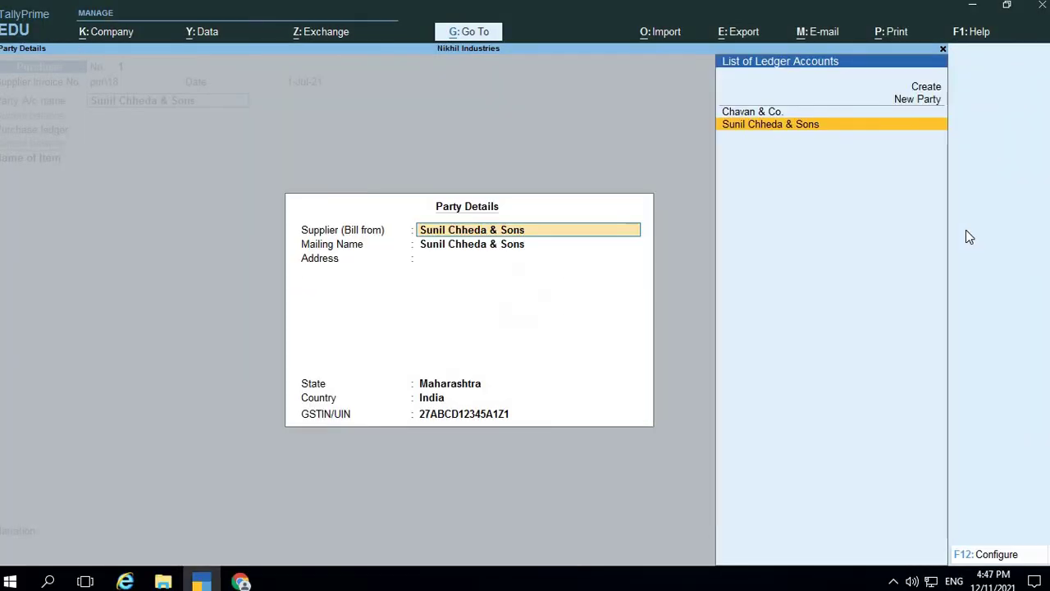
key("Return")
key("Return")
key("Return")
key("Return")
key("Return")
key("Return")
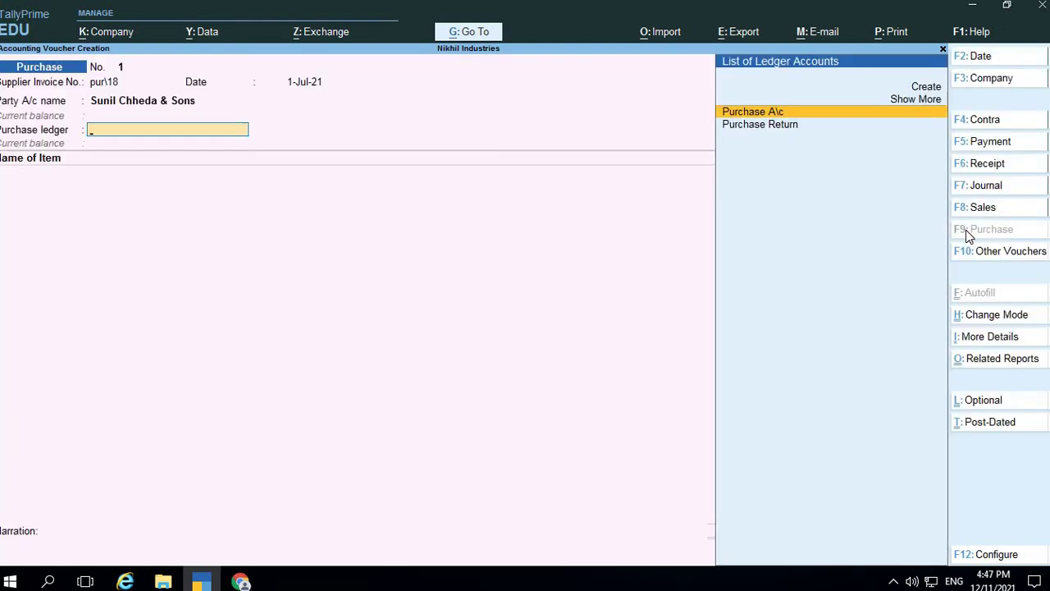
key("Return")
key("Return")
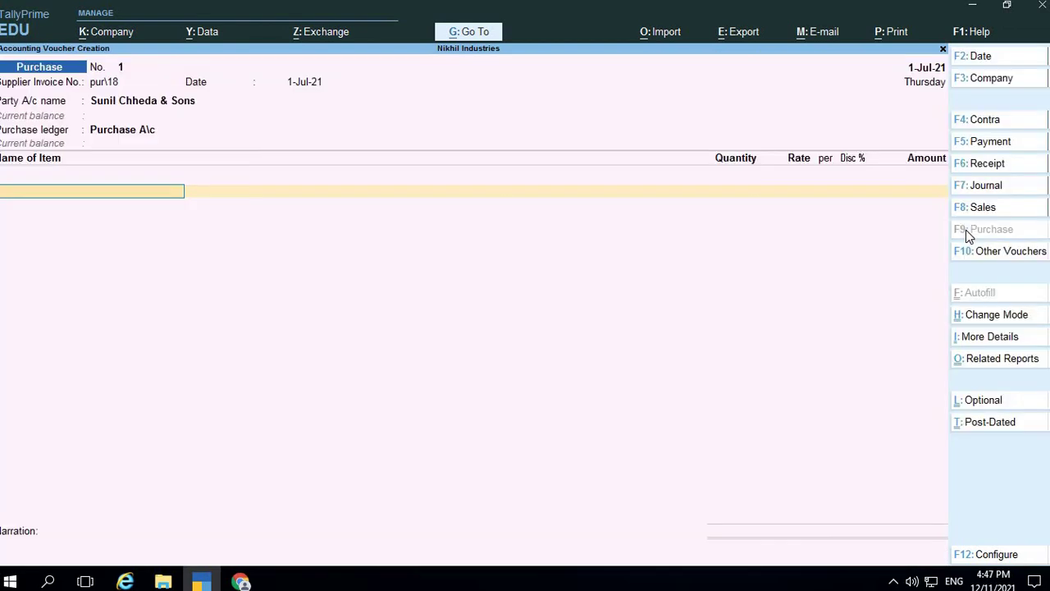
key("BackSpace")
key("Return")
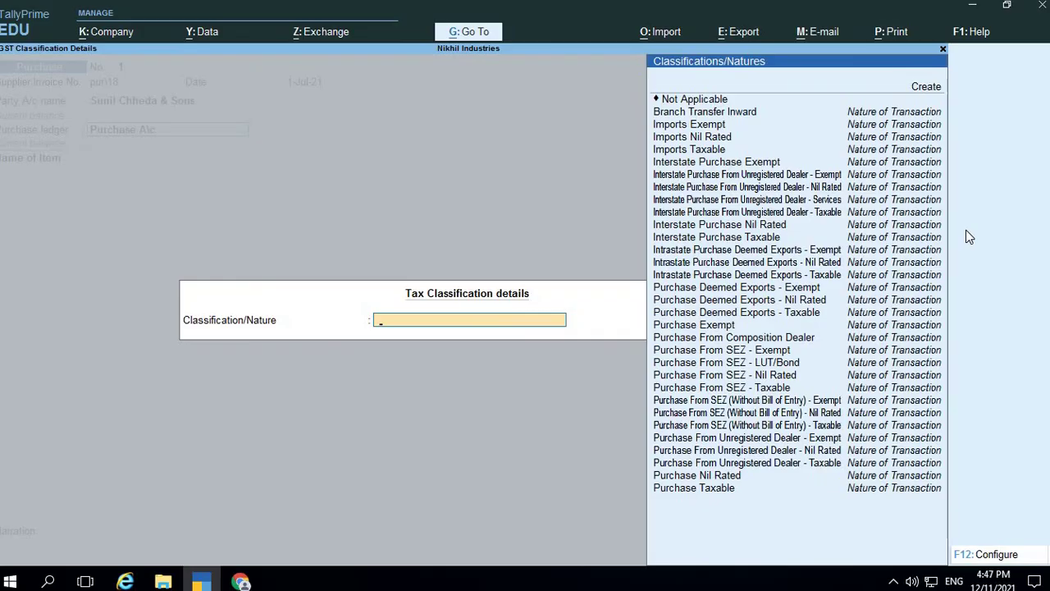
Set the tax classification to Purchase Taxable
key("alt+Tab")
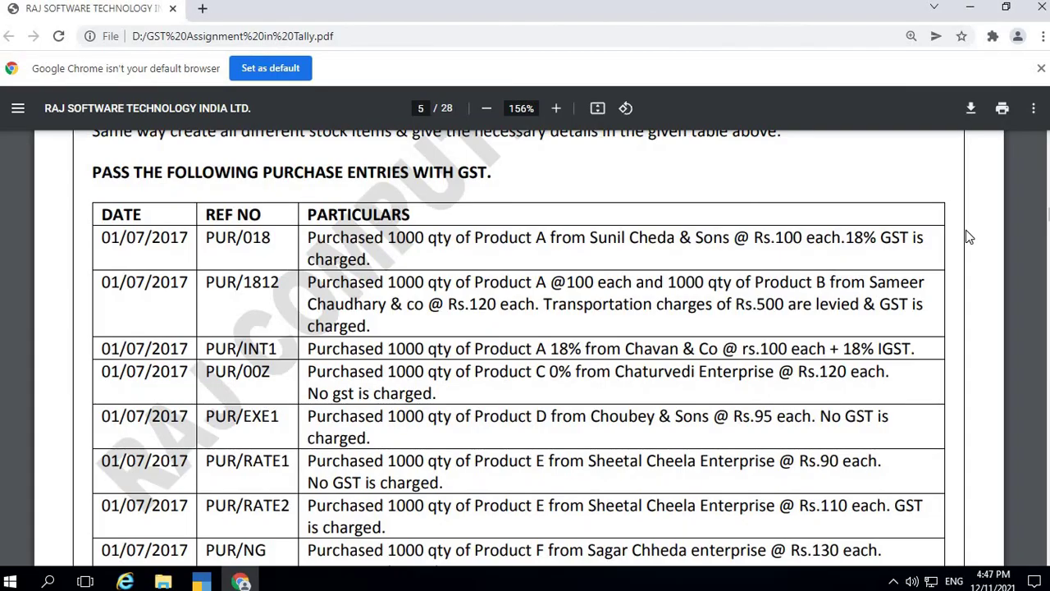
key("alt+Tab")
key("Down")
key("Down")
key("Down")
key("Down")
key("Down")
key("Down")
key("Down")
key("Down")
key("Down")
key("Down")
key("Down")
key("Down")
key("Down")
key("Down")
key("Down")
key("Down")
key("Down")
key("Down")
key("Down")
key("Down")
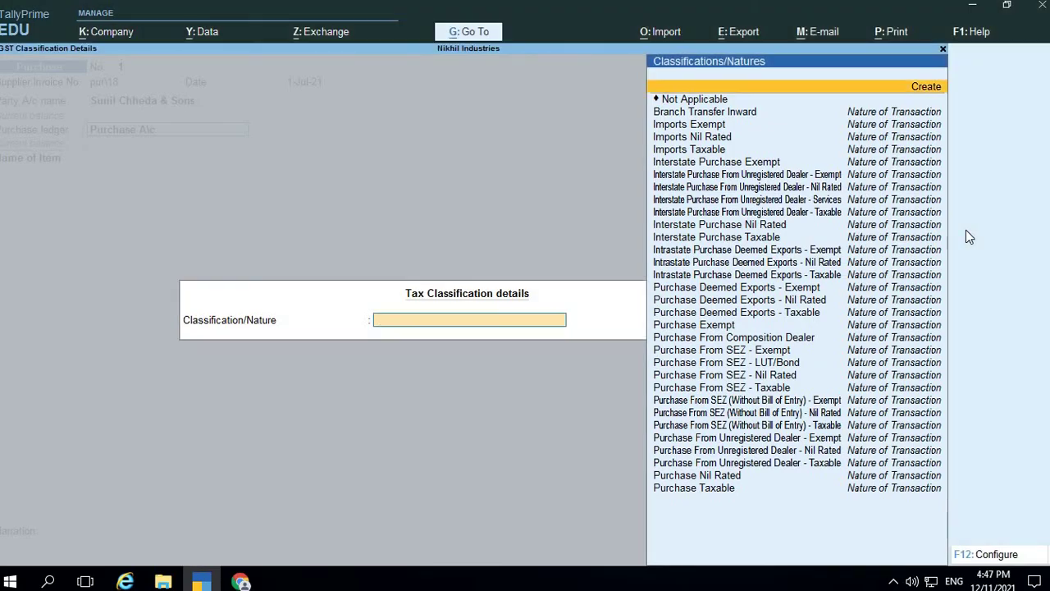
key("Down")
key("Down")
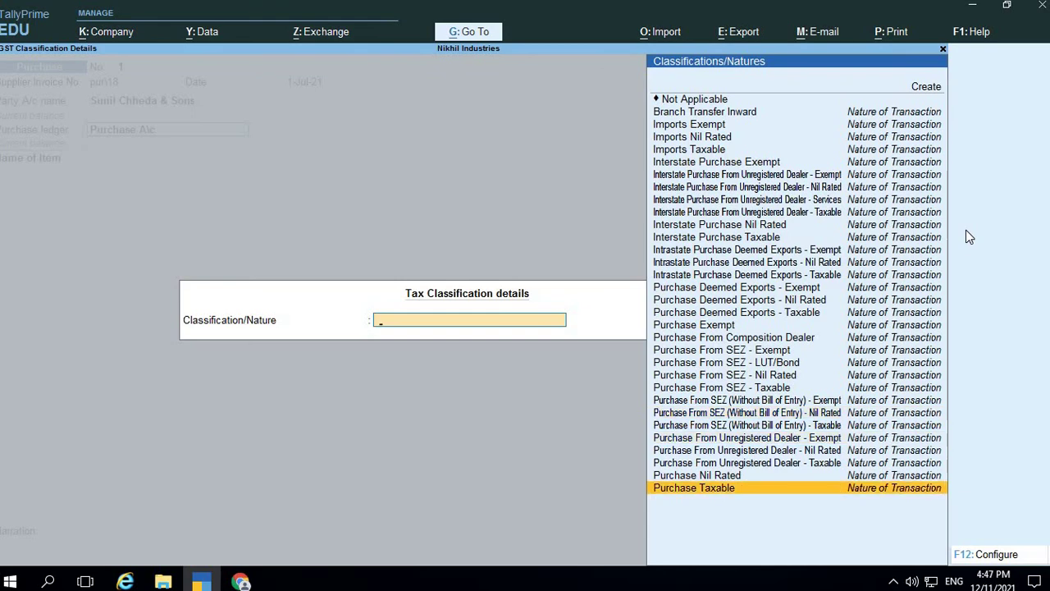
key("Return")
Add Product A 18% with quantity 1,000 Nos at 100, totalling 1,00,000.00
key("alt+Tab")
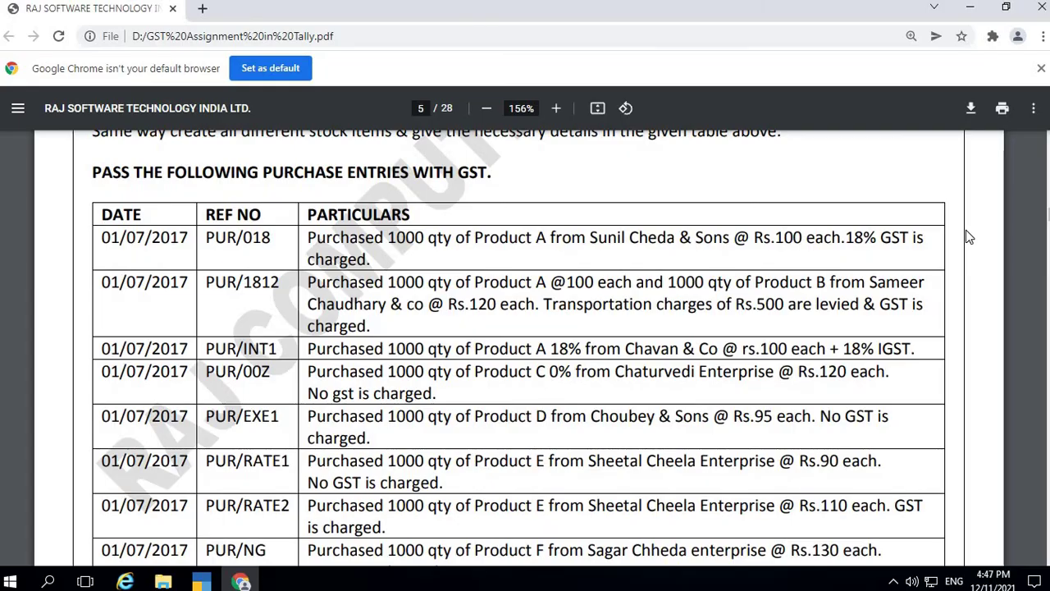
key("alt+Tab")
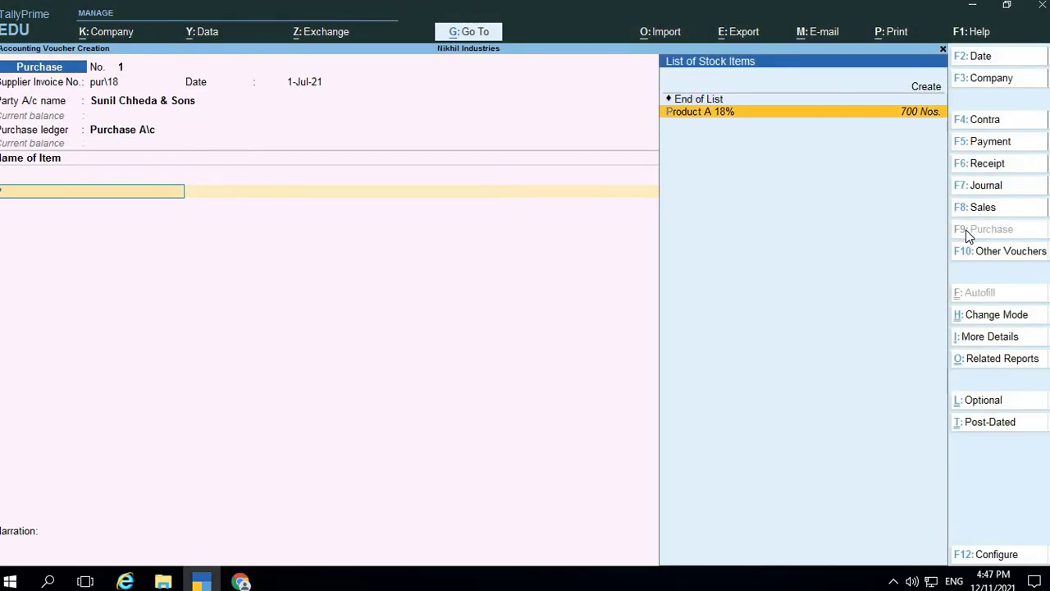
key("Return")
key("alt+Tab")
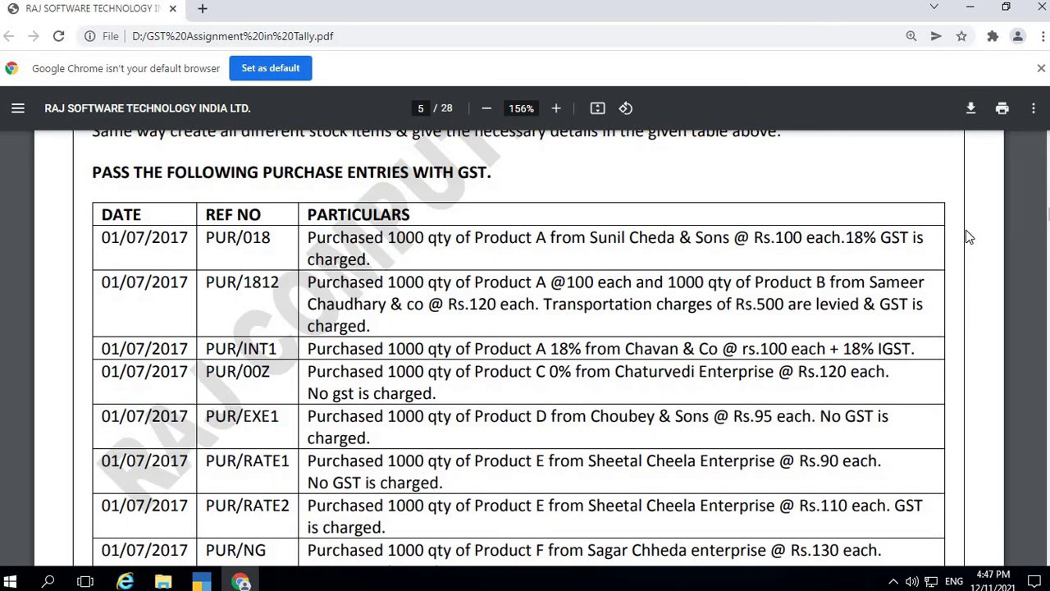
key("alt+Tab")
type("1,00")
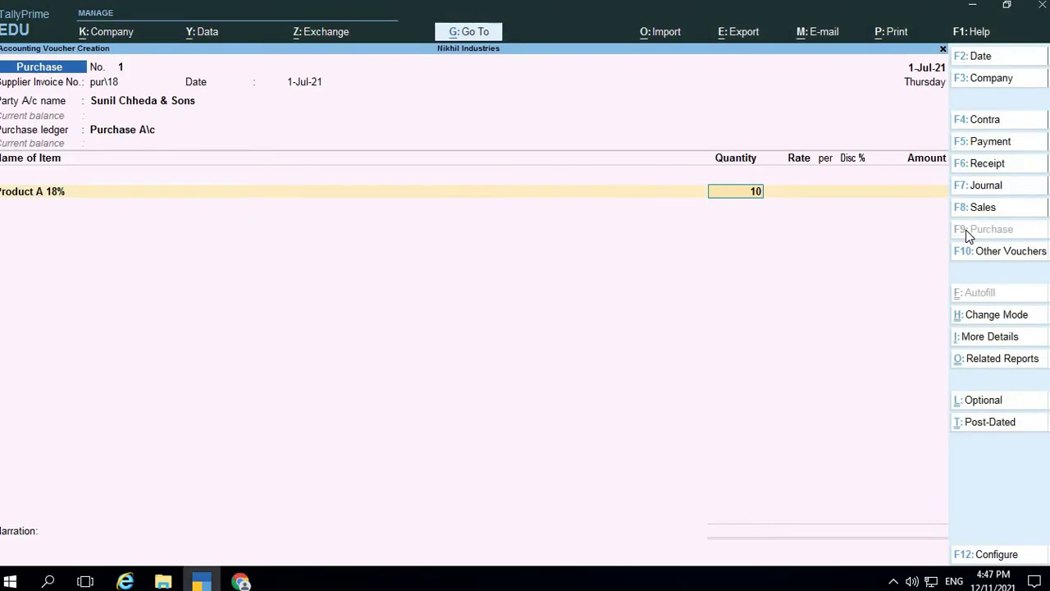
type("0")
key("Return")
key("Return")
key("Return")
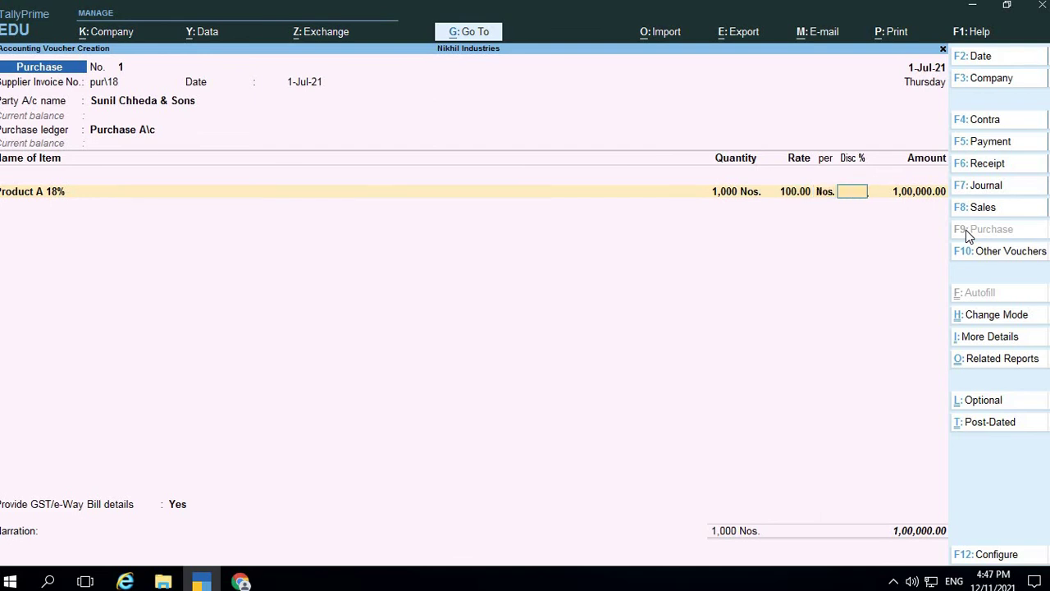
key("Return")
key("Return")
key("Return")
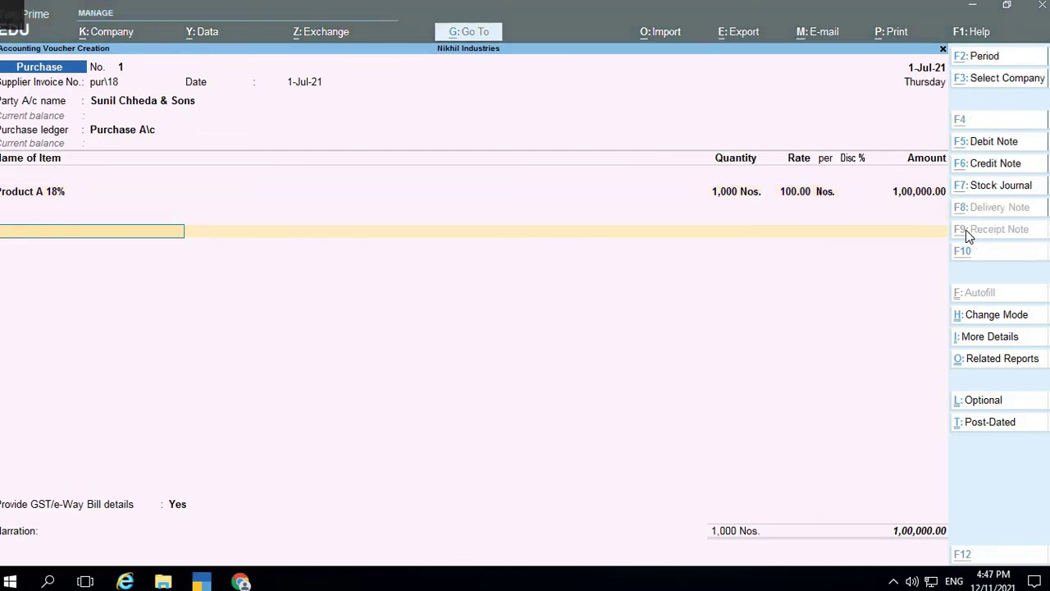
Add CGST and SGST ledger lines of 9,000.00 each, bringing the total to 1,18,000.00
key("alt+Tab")
key("alt+Tab")
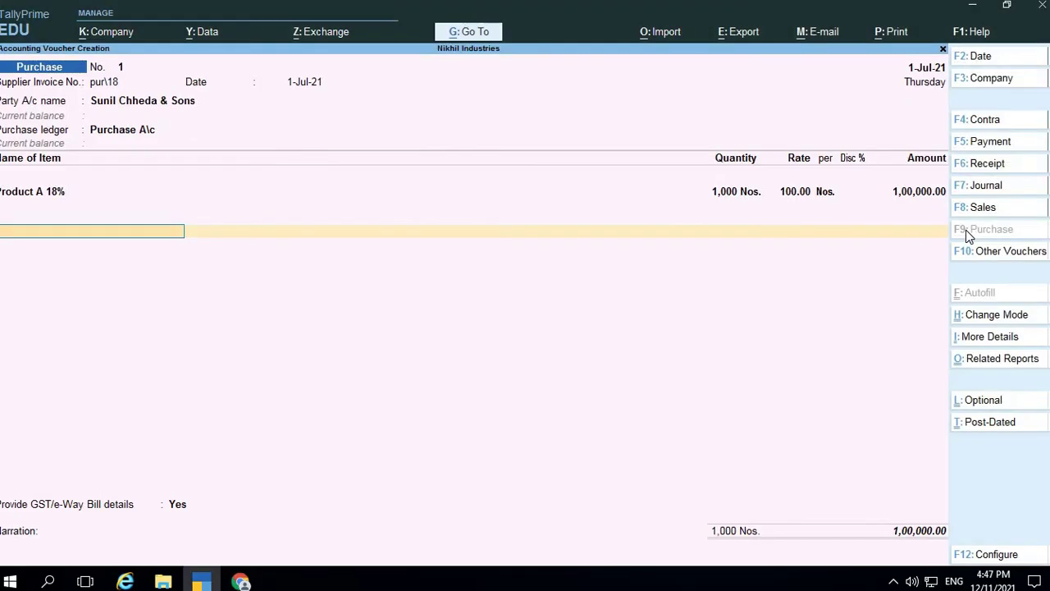
type("cg")
key("Return")
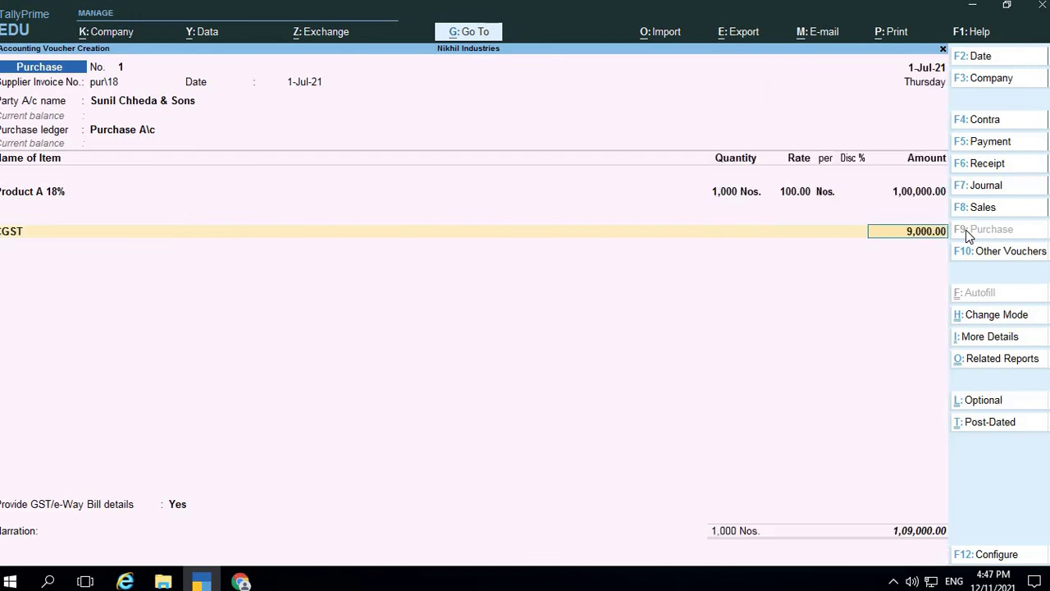
key("Return")
type("sg")
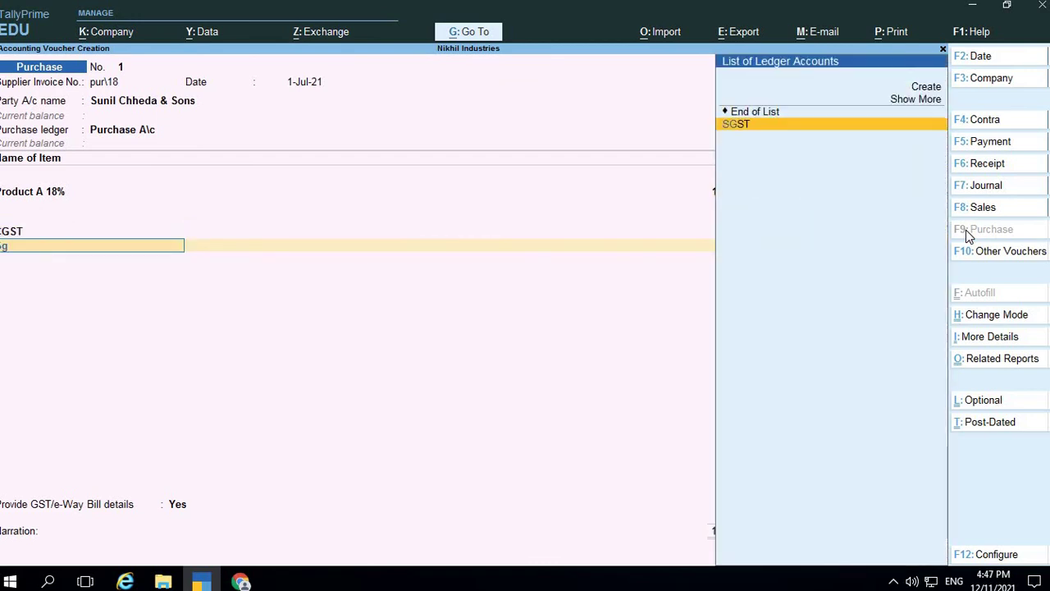
key("Return")
key("Return")
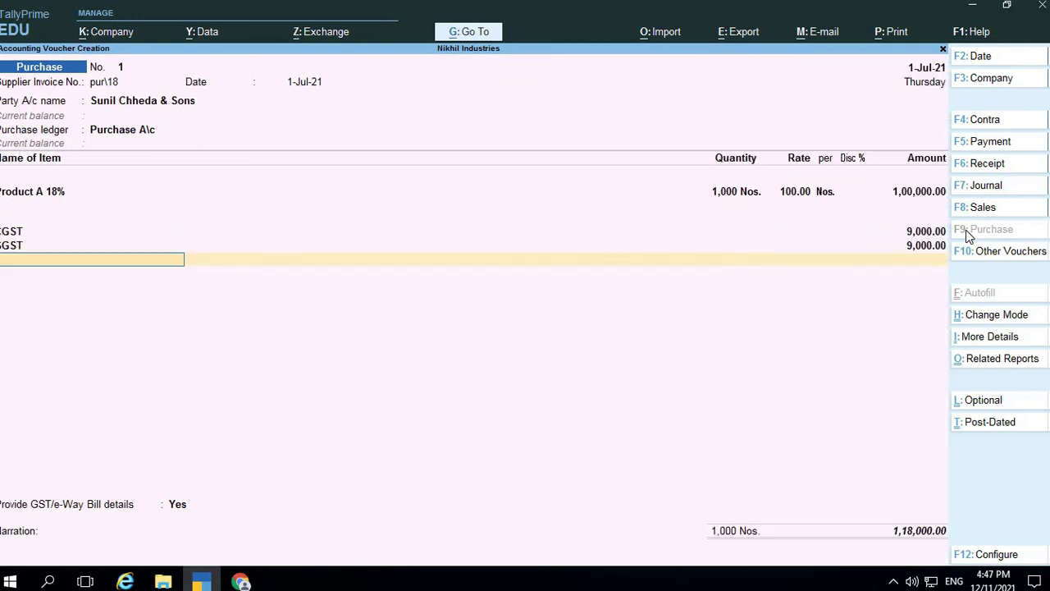
key("Return")
key("Return")
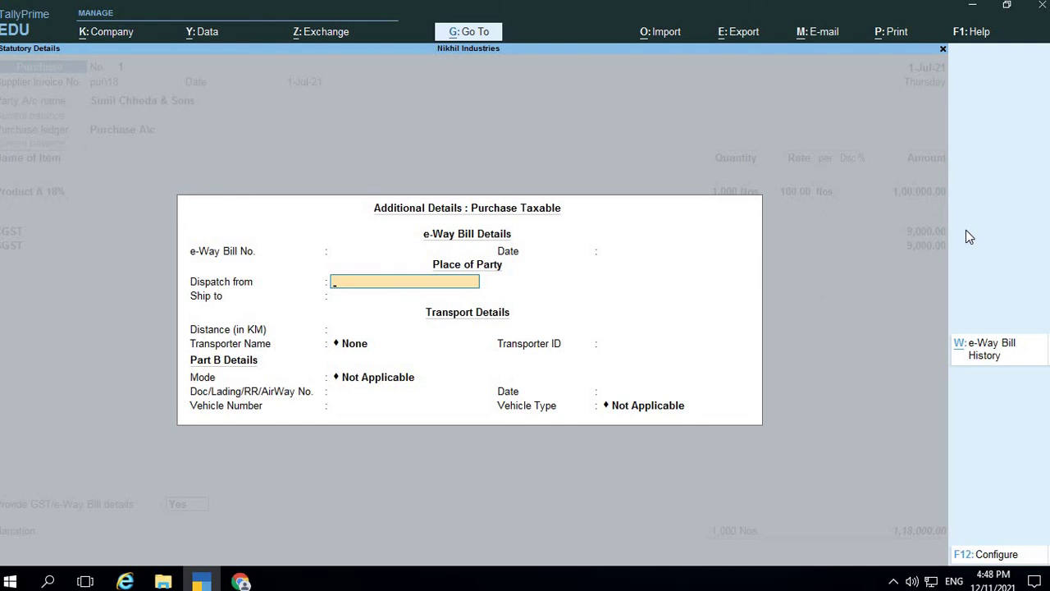
Close the e-Way Bill details empty and set Provide GST/e-Way Bill details to No
key("BackSpace")
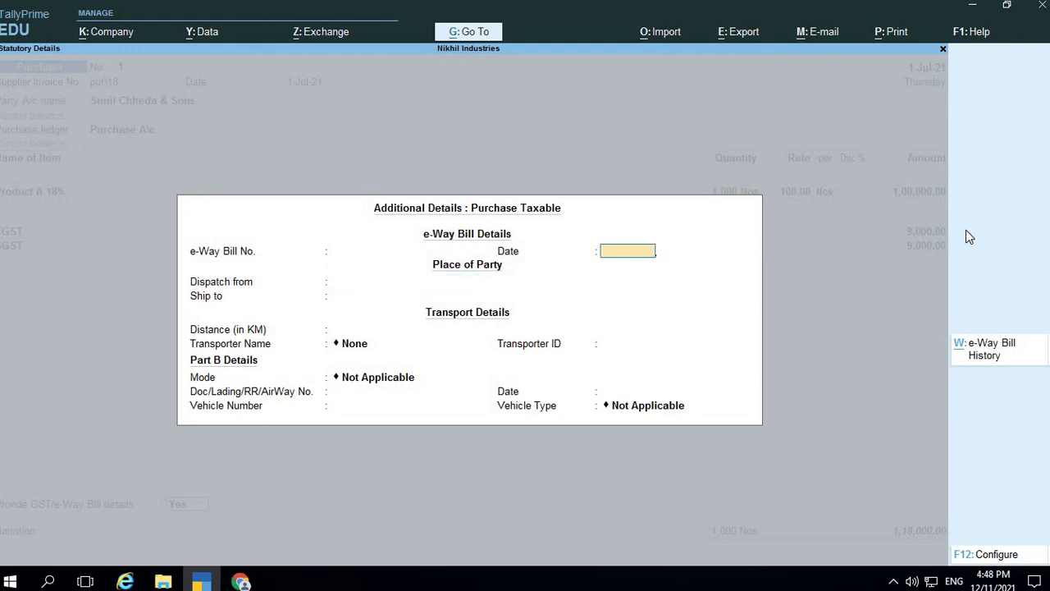
key("BackSpace")
key("Escape")
key("Down")
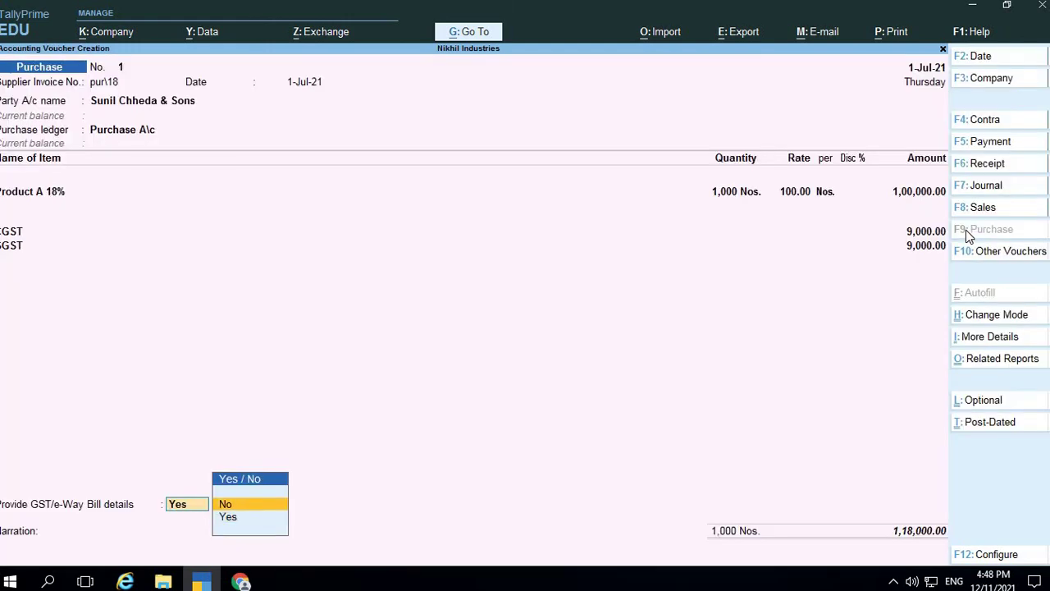
key("Return")
key("Return")
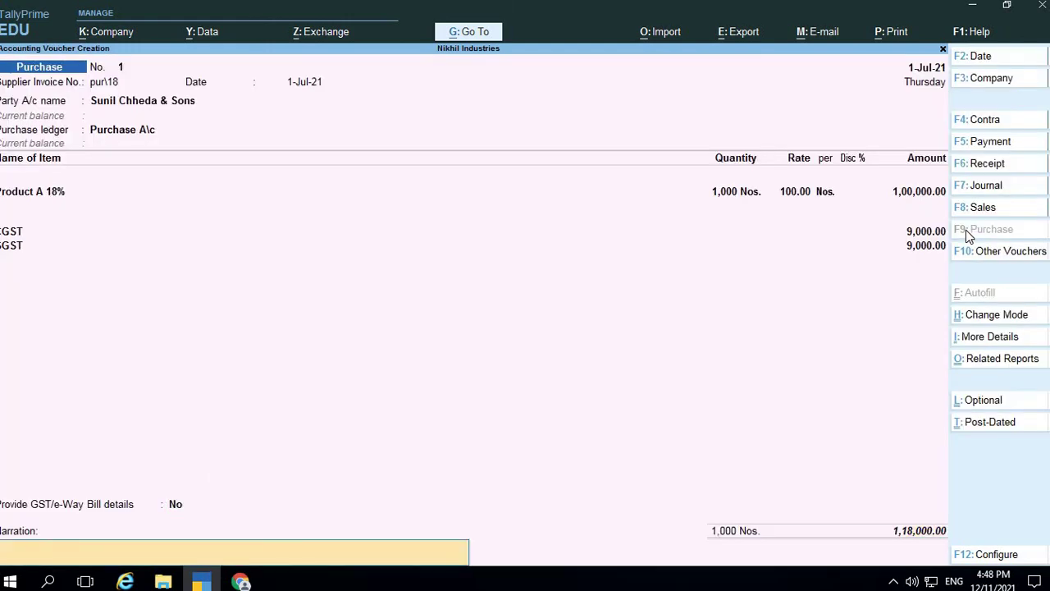
Enter narration 'Bing good purchase on credit with addtional 18% GSt' and save the voucher
type("Bing good purchase on")
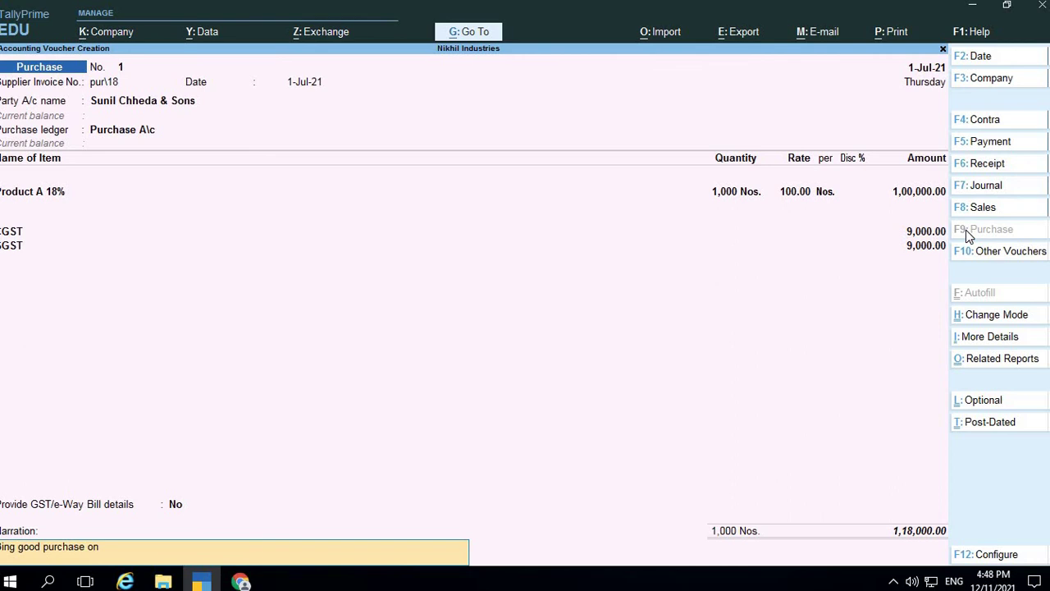
type(" credit with addtional 18%")
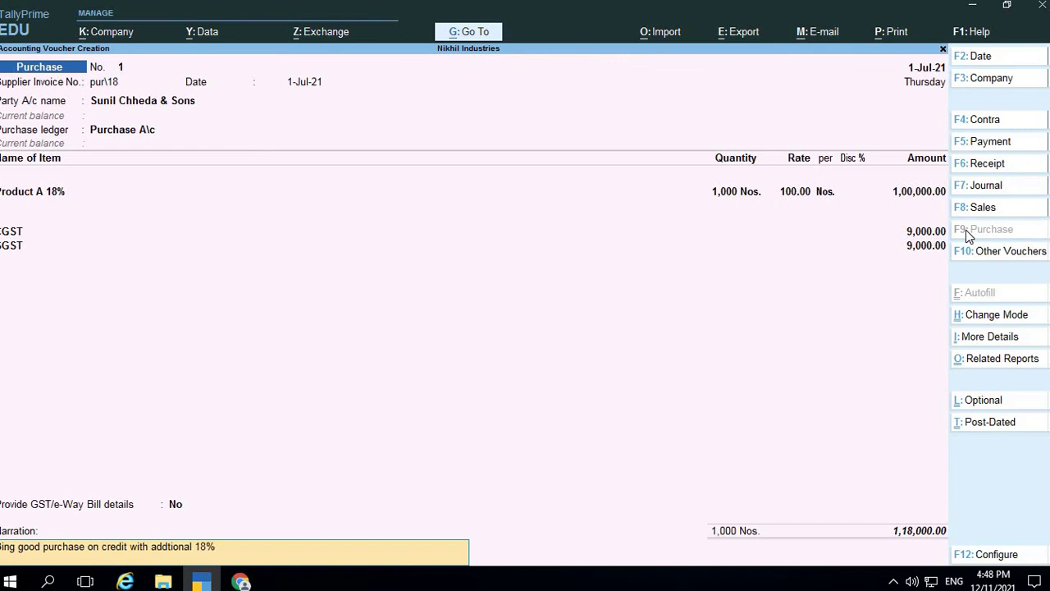
type(" GSt")
key("Return")
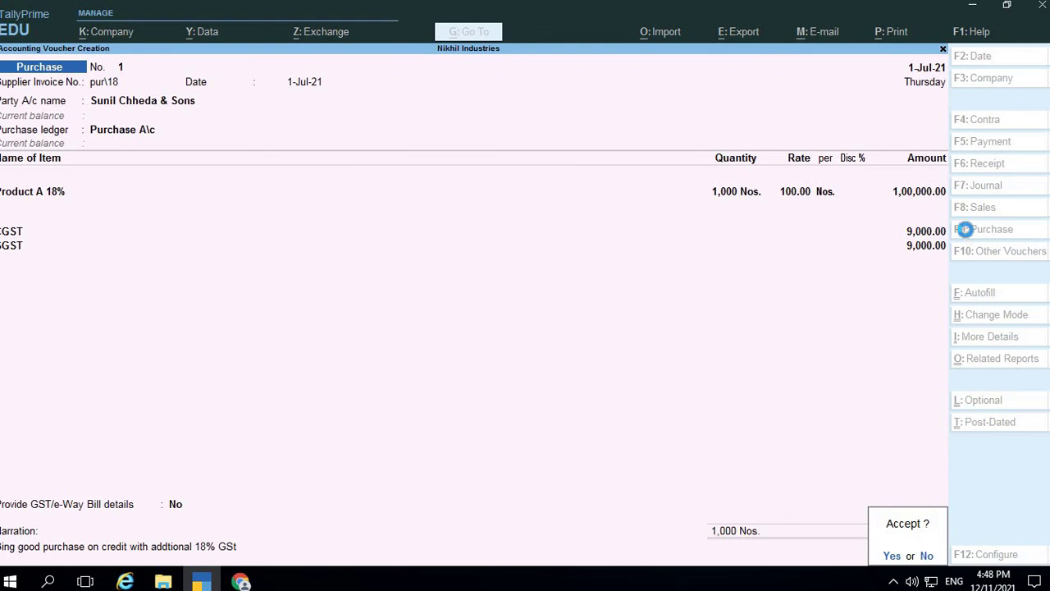
key("y")
key("alt+Tab")
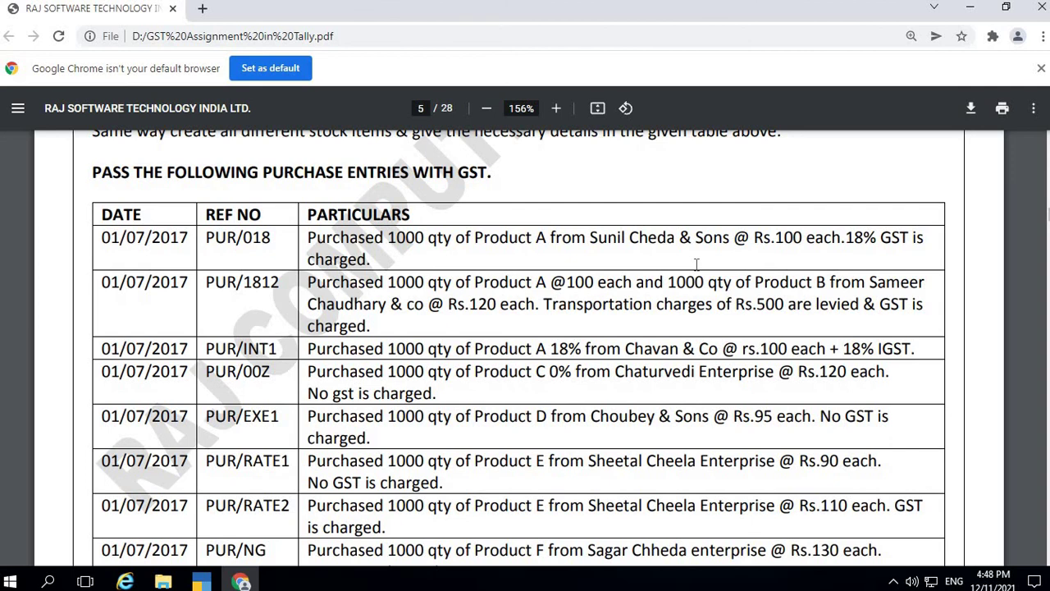
scroll(696, 264, "down", 2)
scroll(696, 264, "up", 2)
scroll(695, 264, "down", 1)
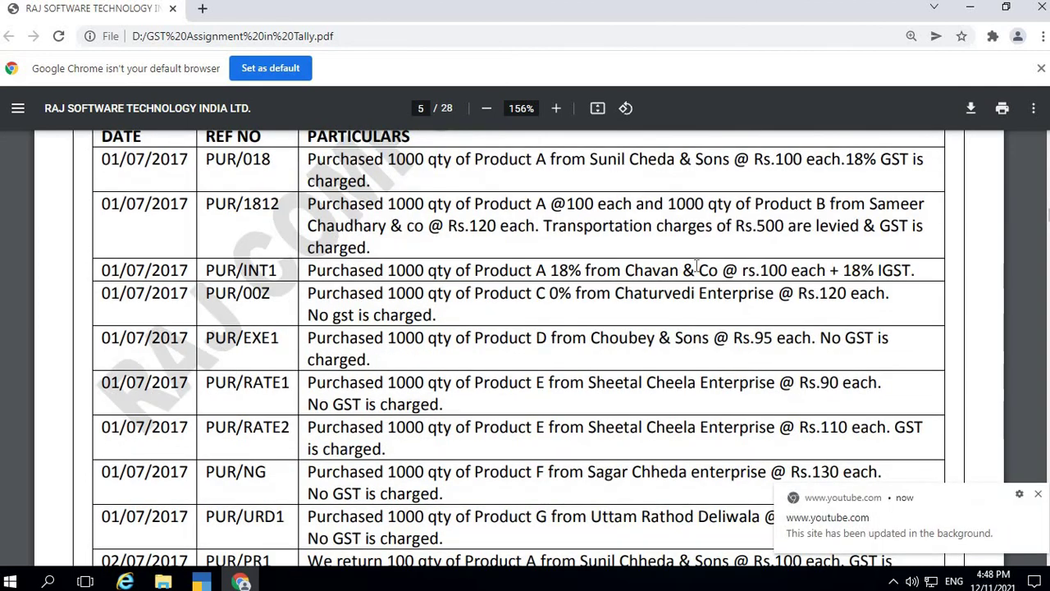